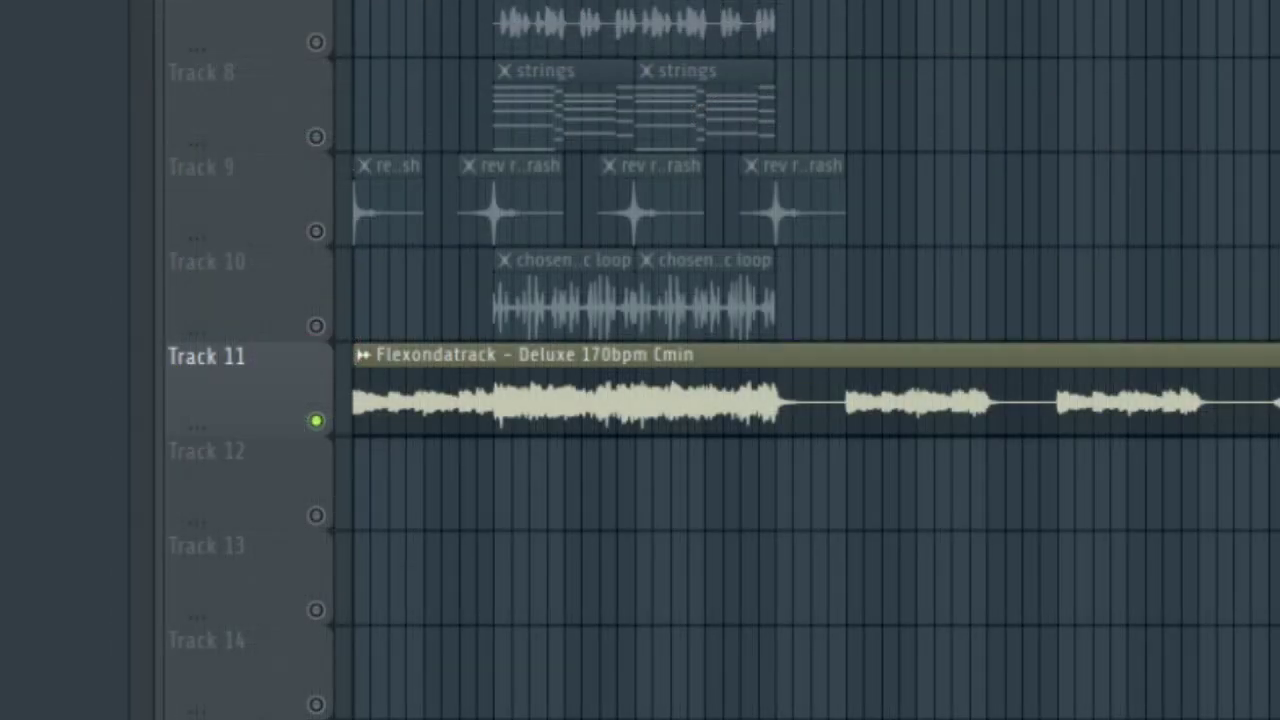
Play the full arrangement in the playlist to hear it through
key(space)
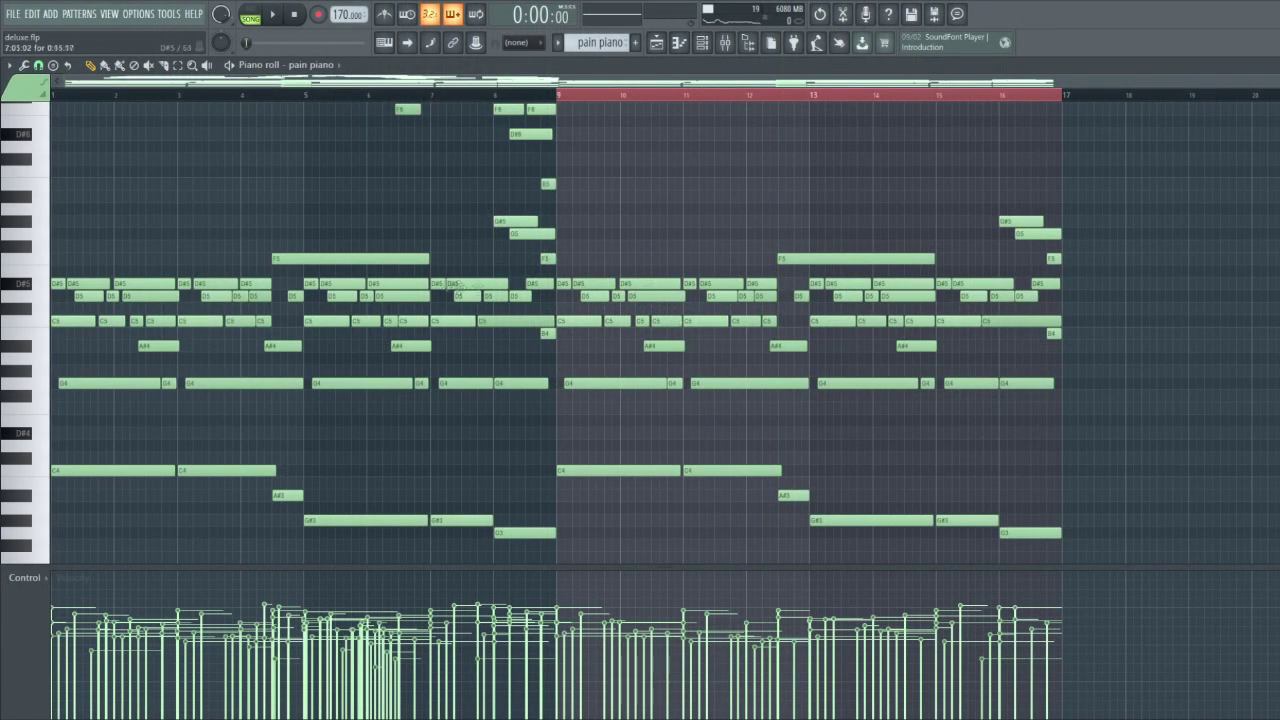
click(702, 42)
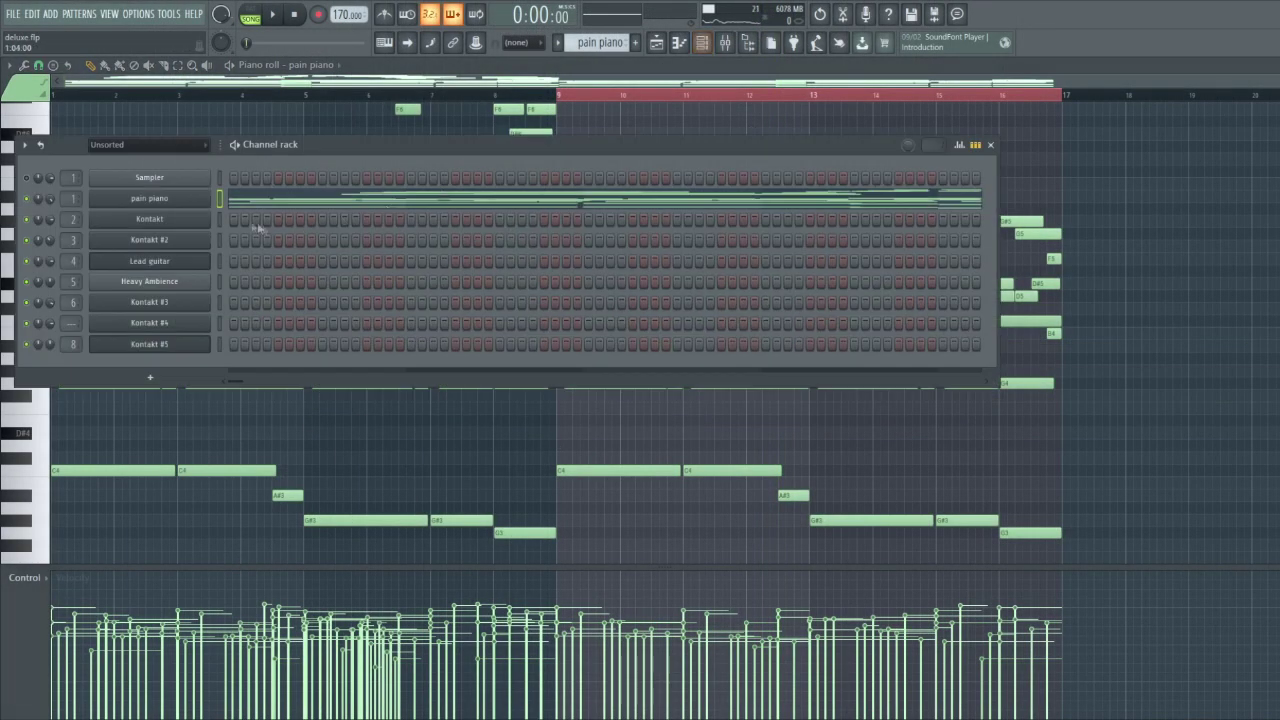
click(208, 205)
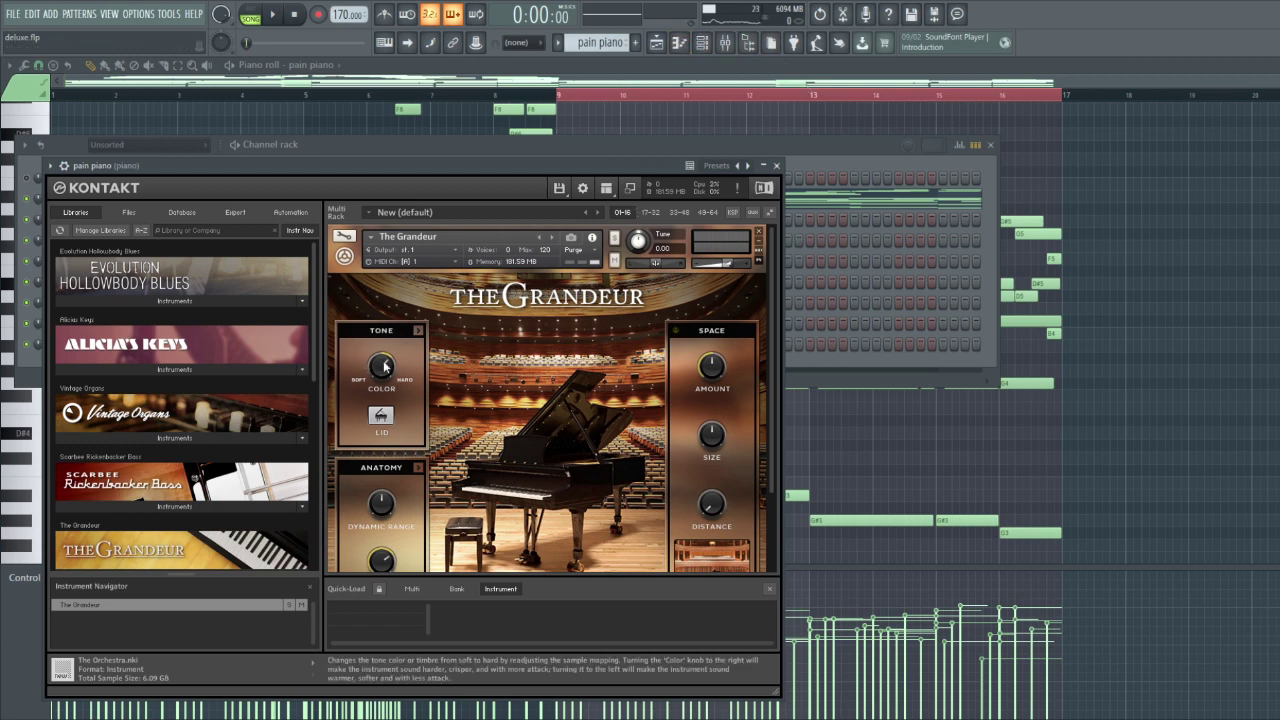
key(F9)
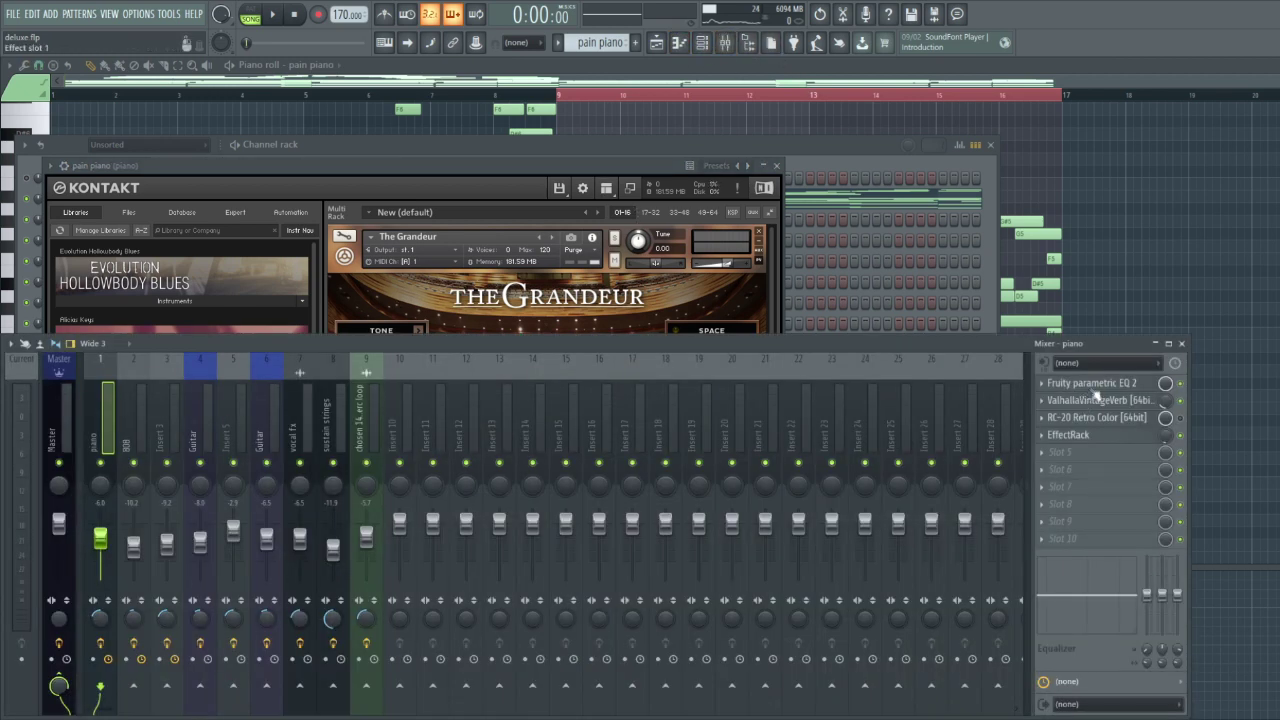
click(1095, 386)
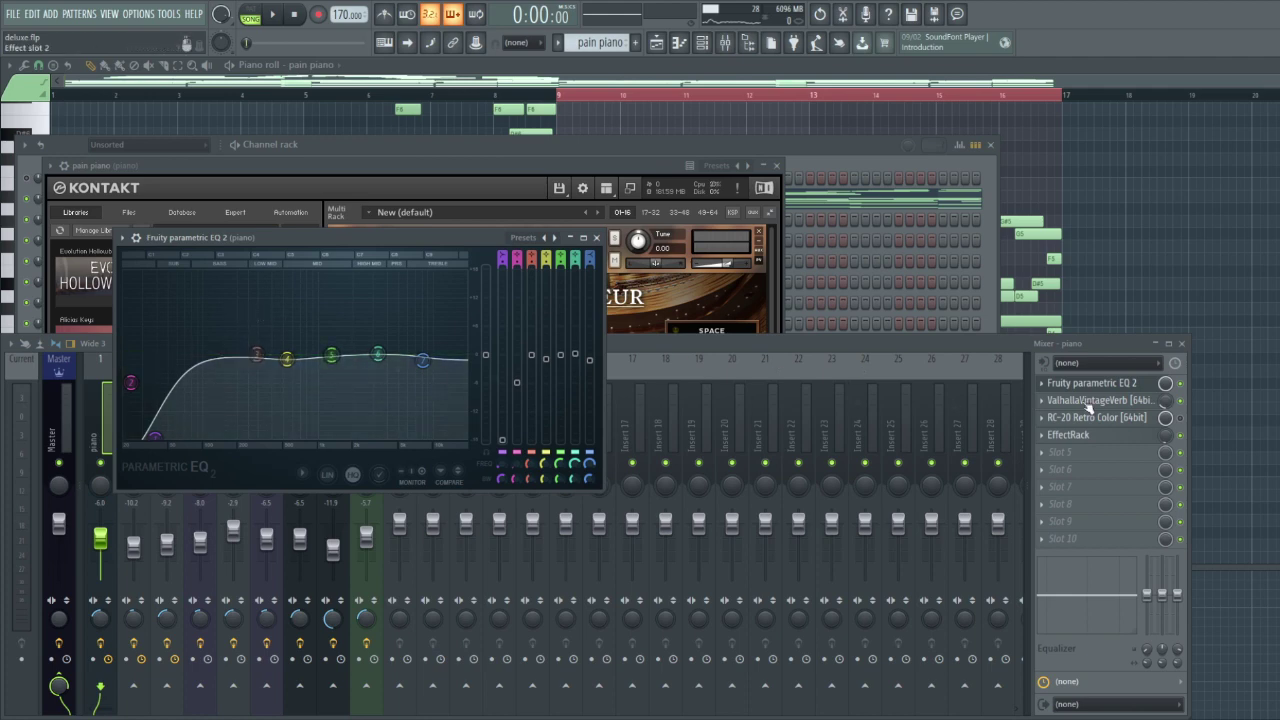
click(1090, 402)
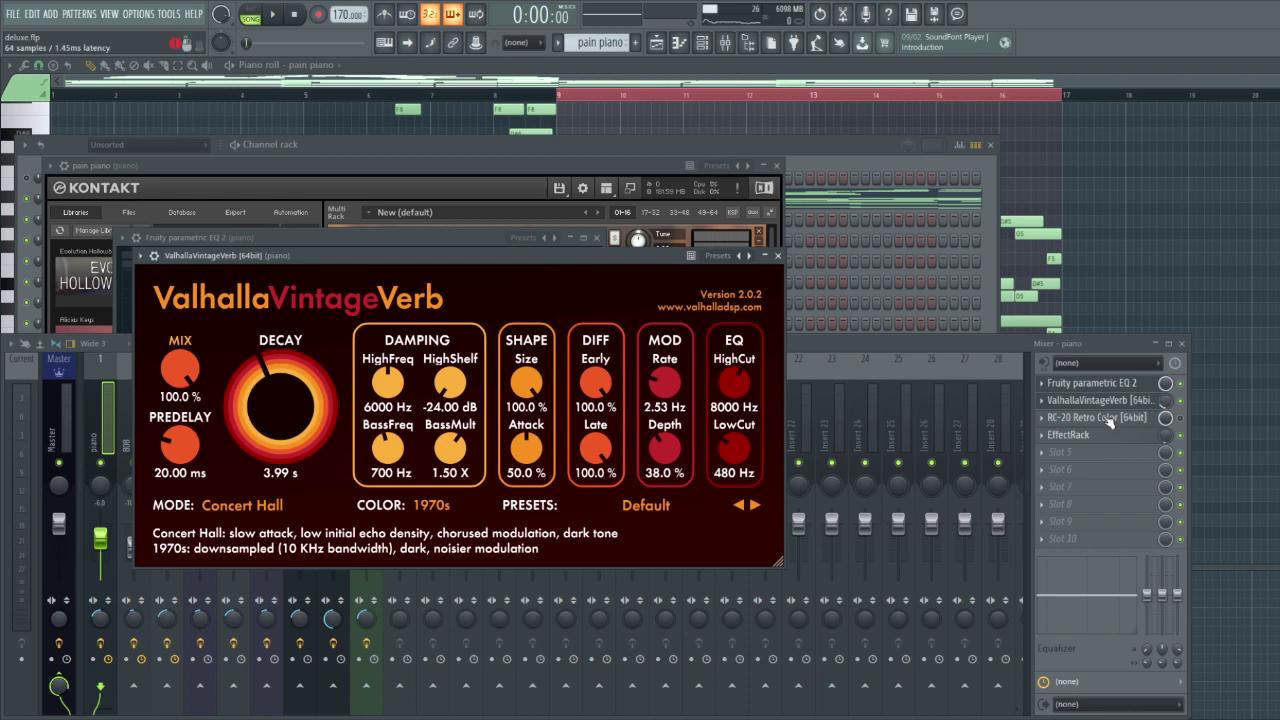
click(1147, 436)
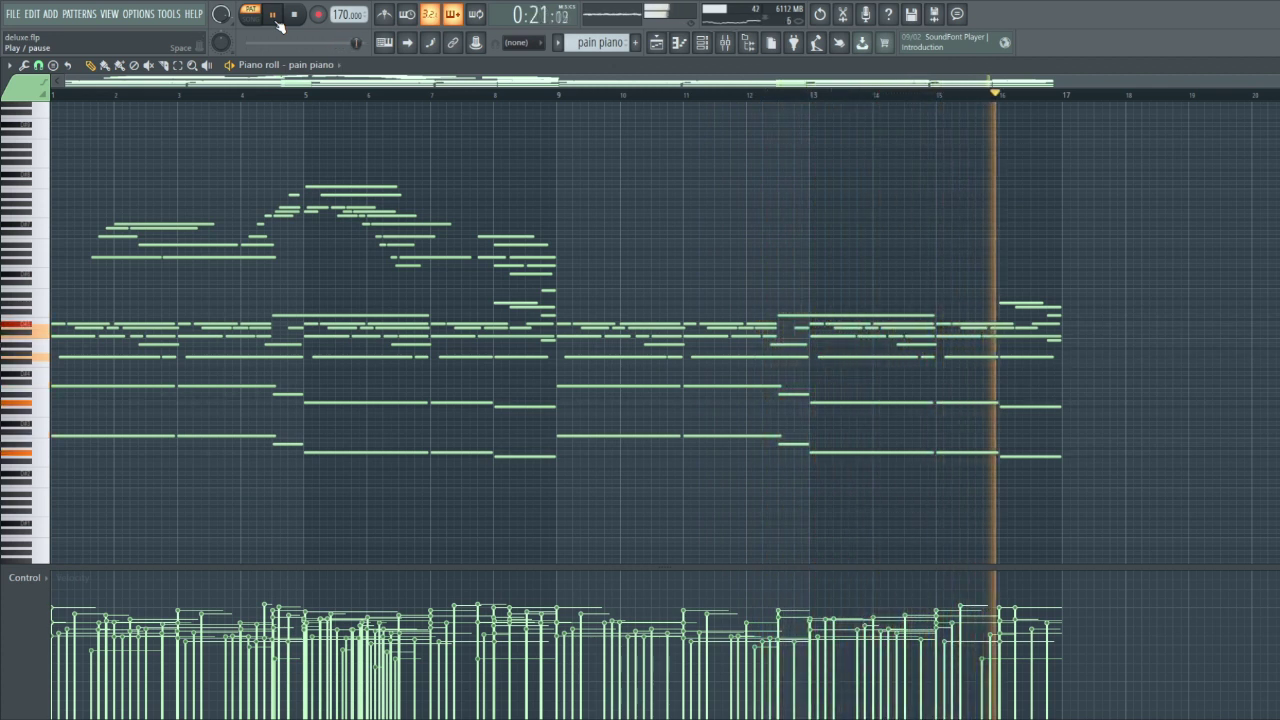
click(272, 14)
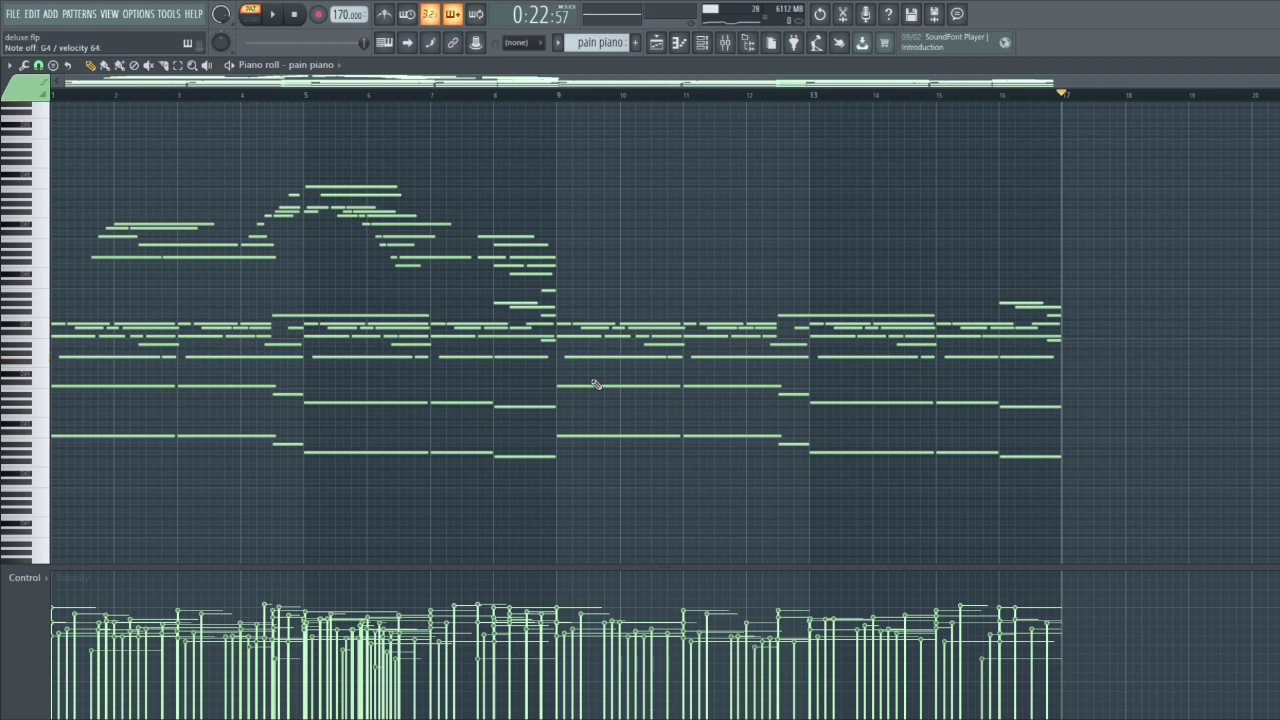
Select the pain piano chord notes across bars 9–16, then clear the selection
drag(685, 497, 560, 318)
drag(790, 457, 716, 315)
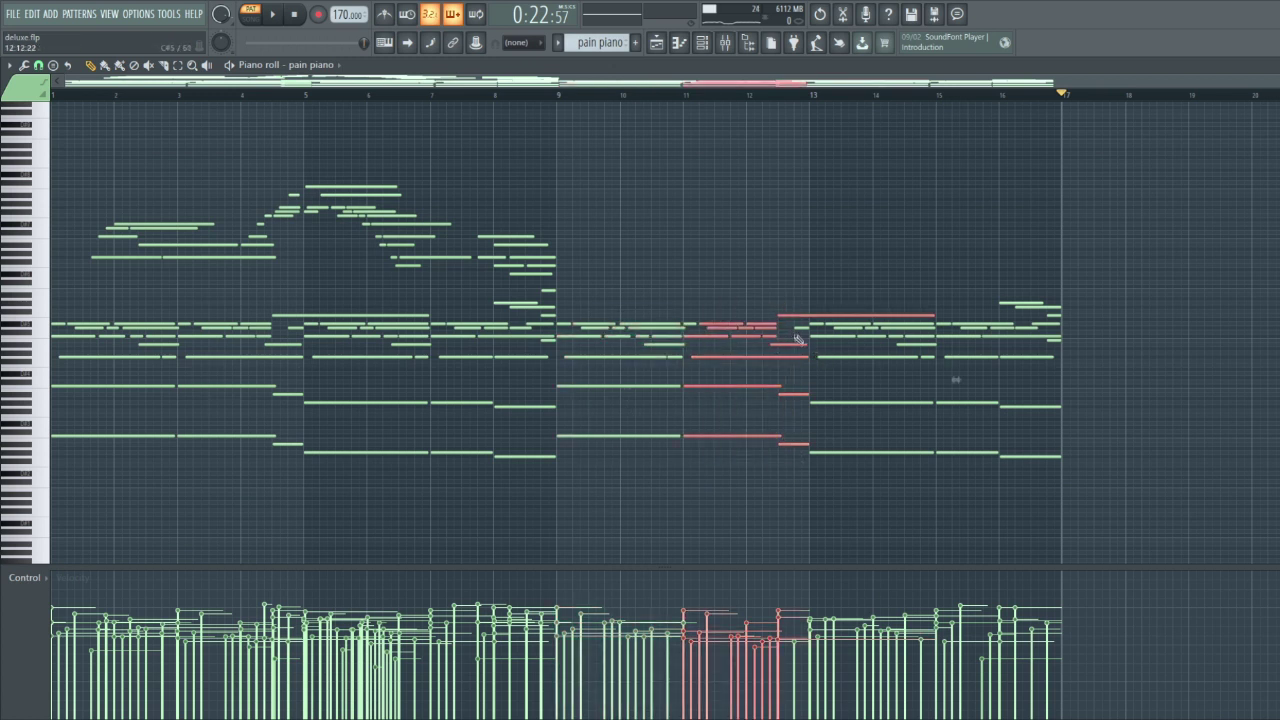
drag(798, 338, 792, 320)
drag(1072, 345, 1000, 296)
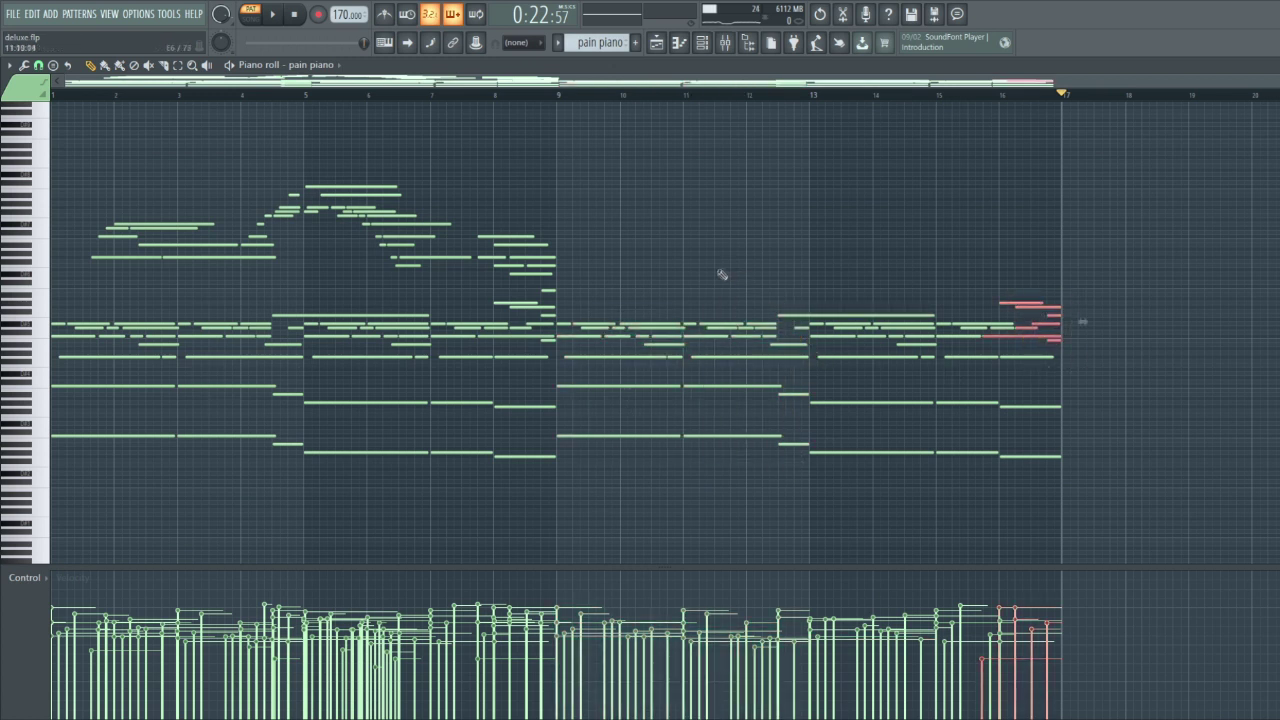
click(720, 274)
Replay the pattern from bar 9 and preview the D5 note just before bar 13
click(560, 95)
key(space)
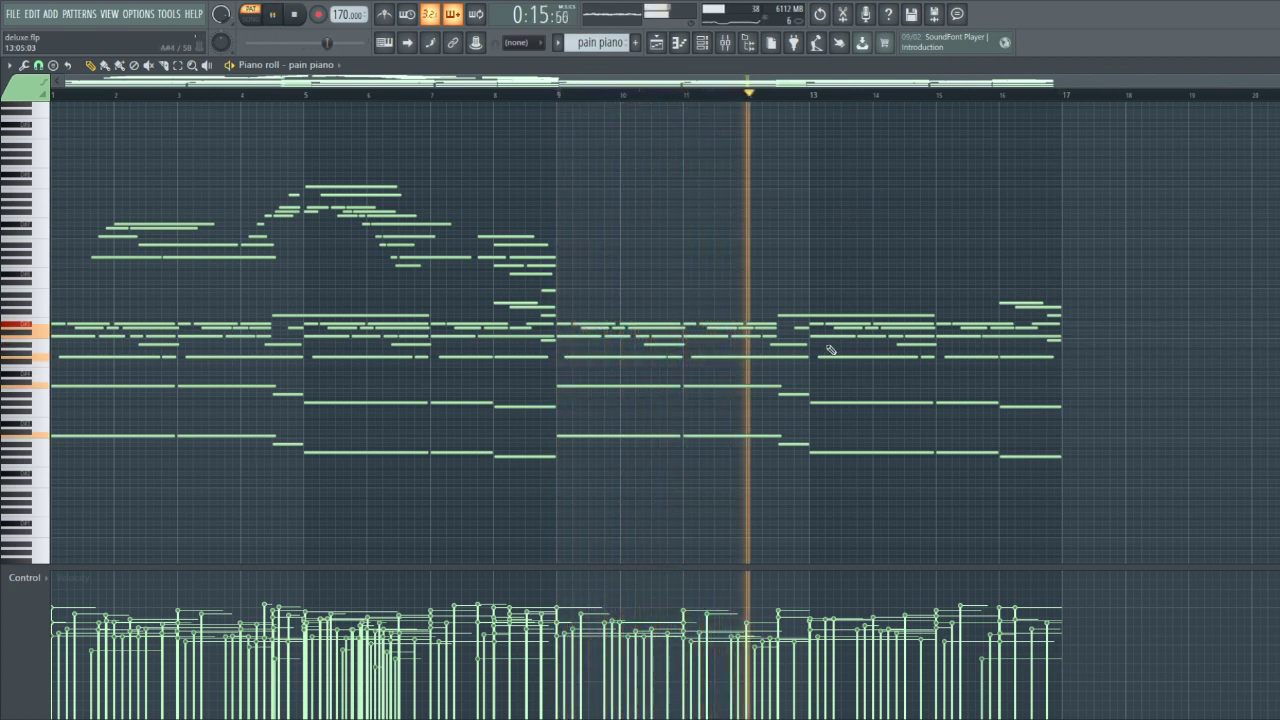
key(space)
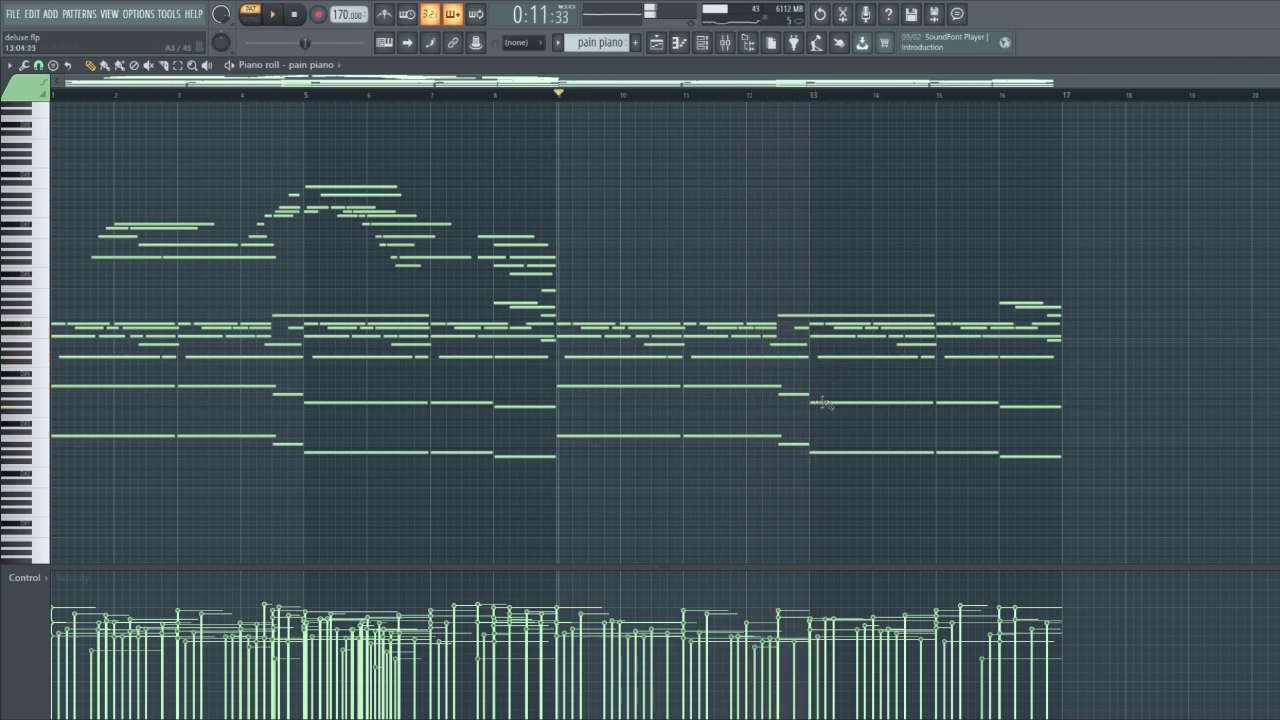
scroll(815, 400, up, 3)
drag(768, 484, 792, 395)
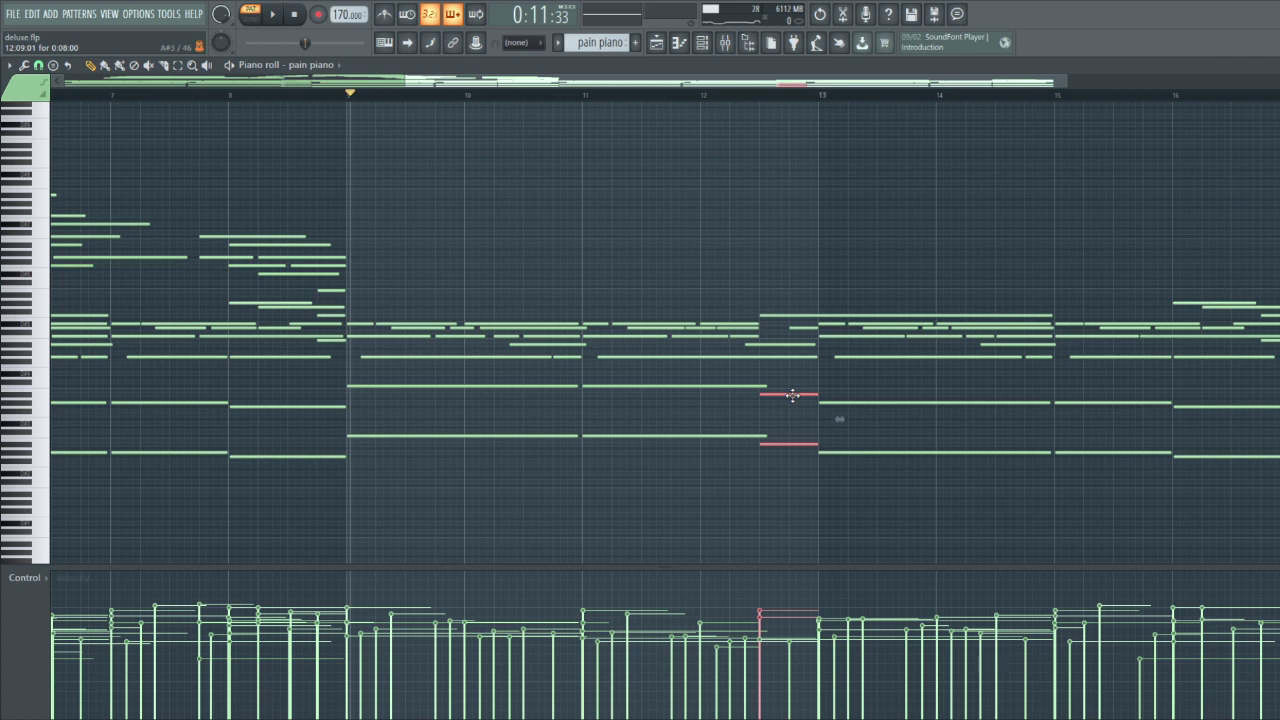
click(792, 395)
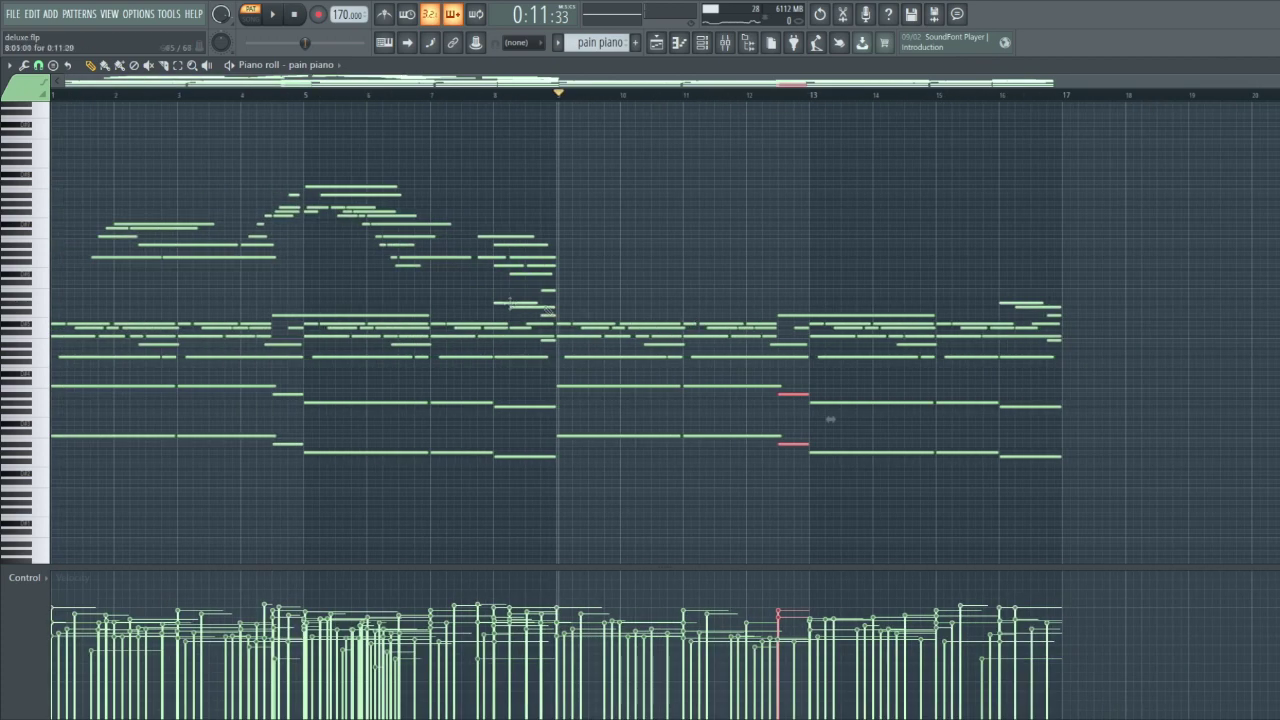
scroll(1138, 328, up, 3)
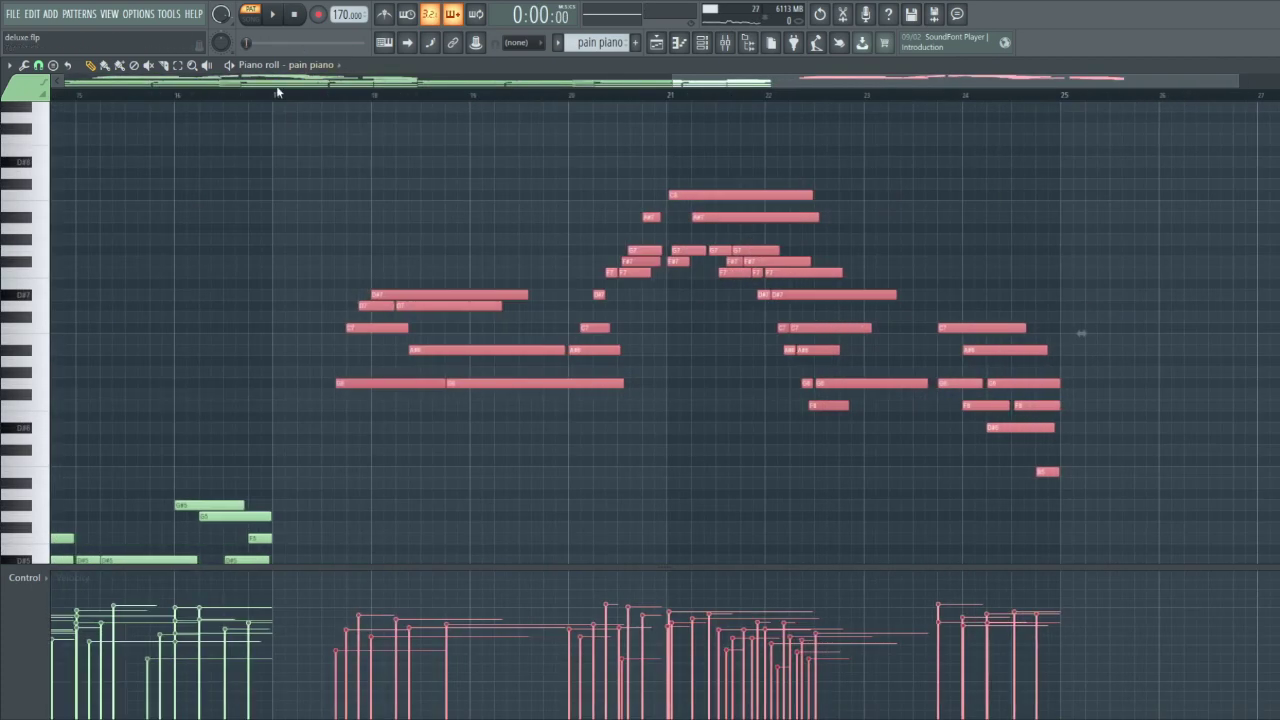
Audition the pain piano melody from bar 17, then scroll through the piano roll
key(space)
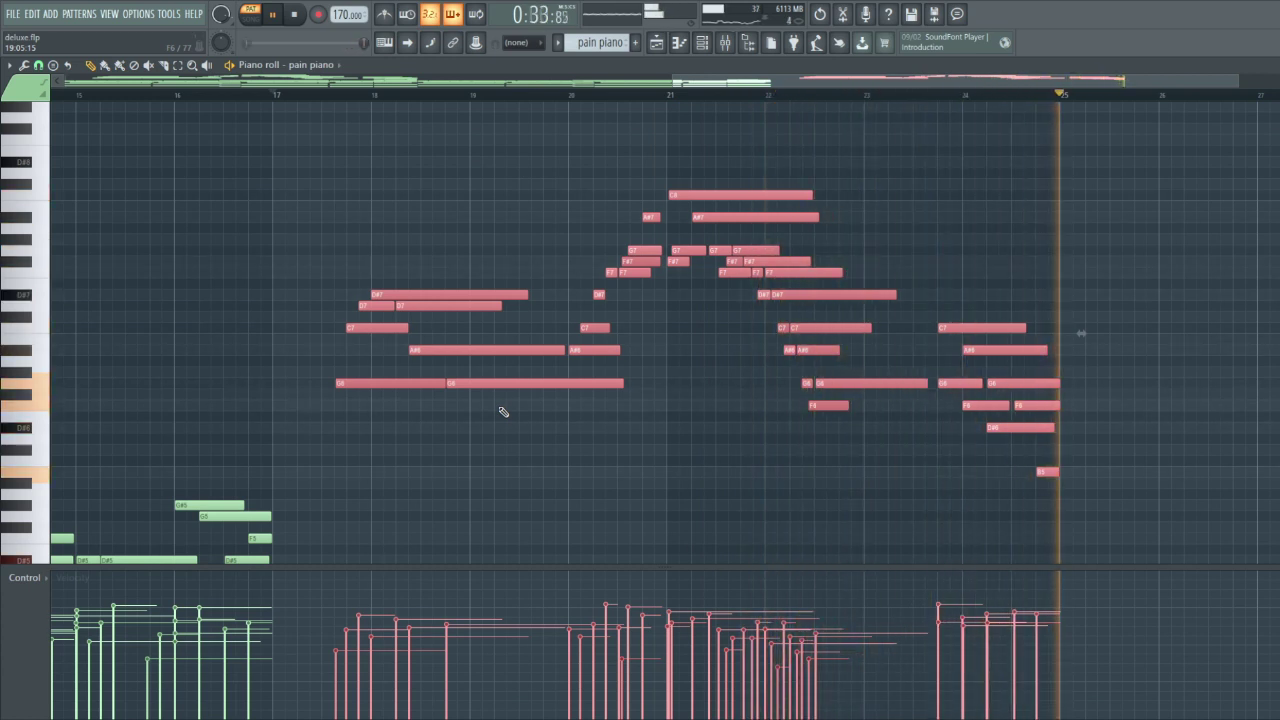
key(space)
scroll(503, 412, down, 4)
scroll(826, 446, up, 5)
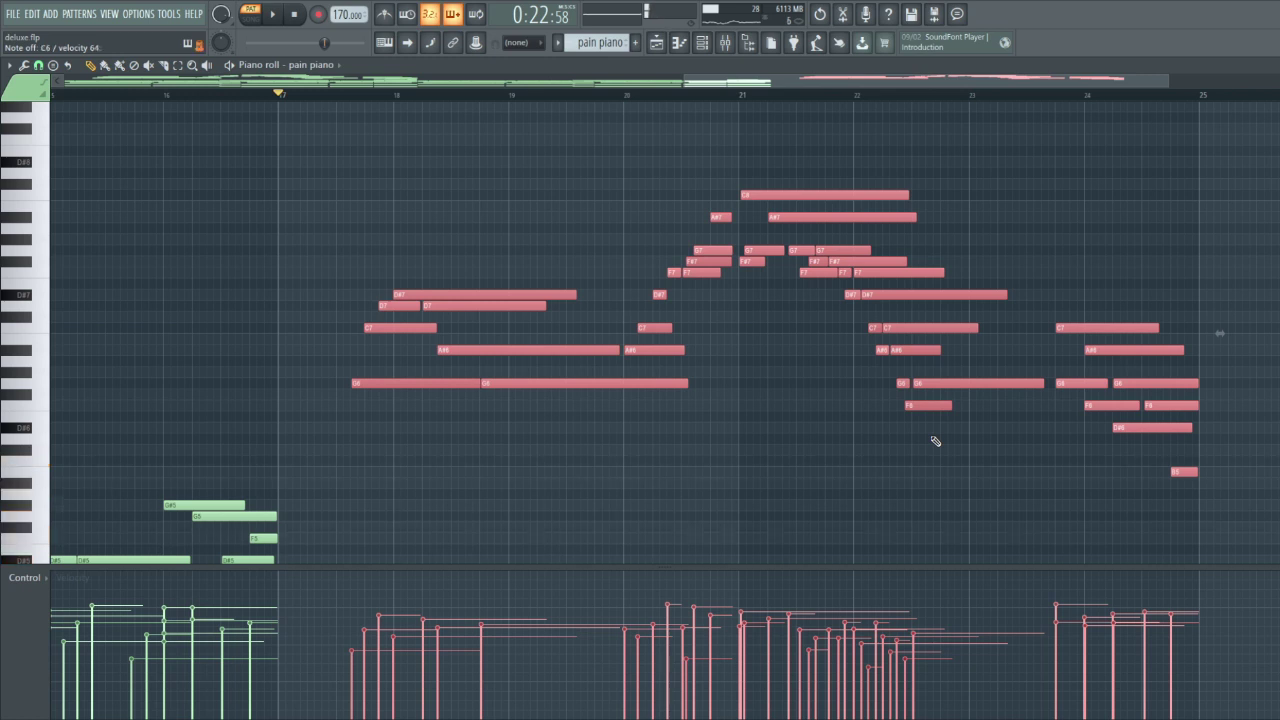
scroll(935, 435, down, 3)
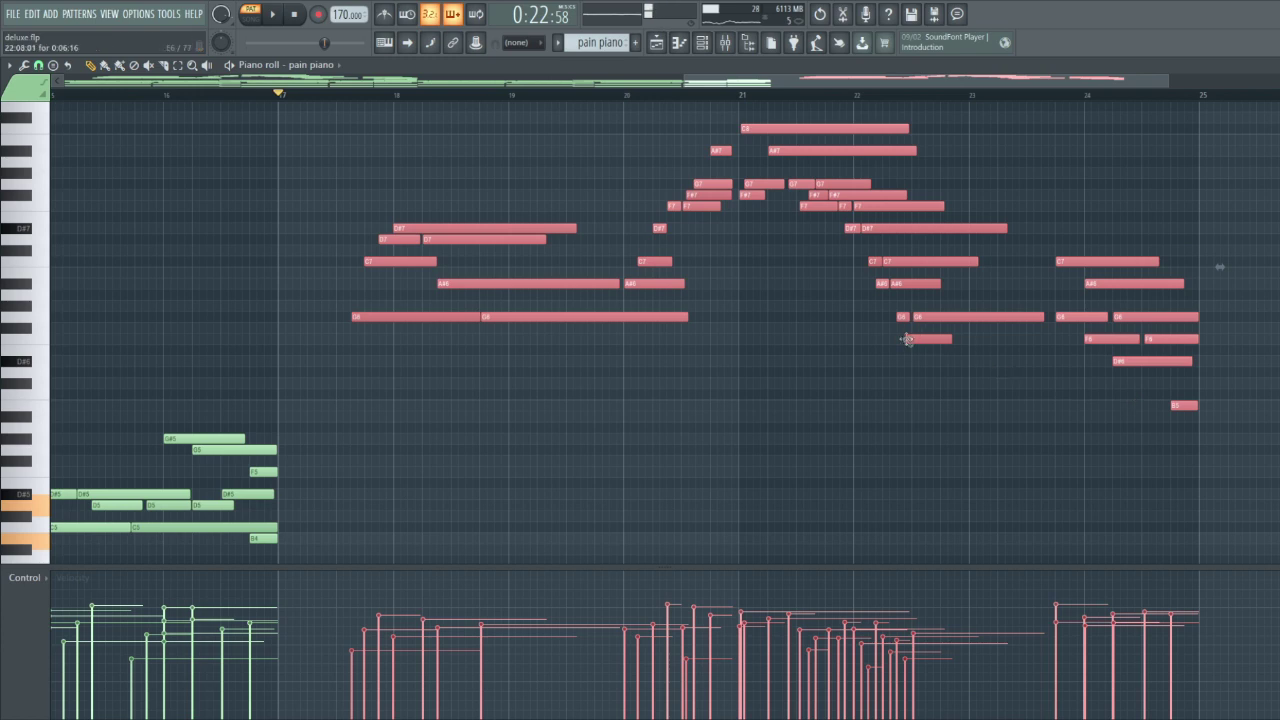
scroll(827, 369, down, 10)
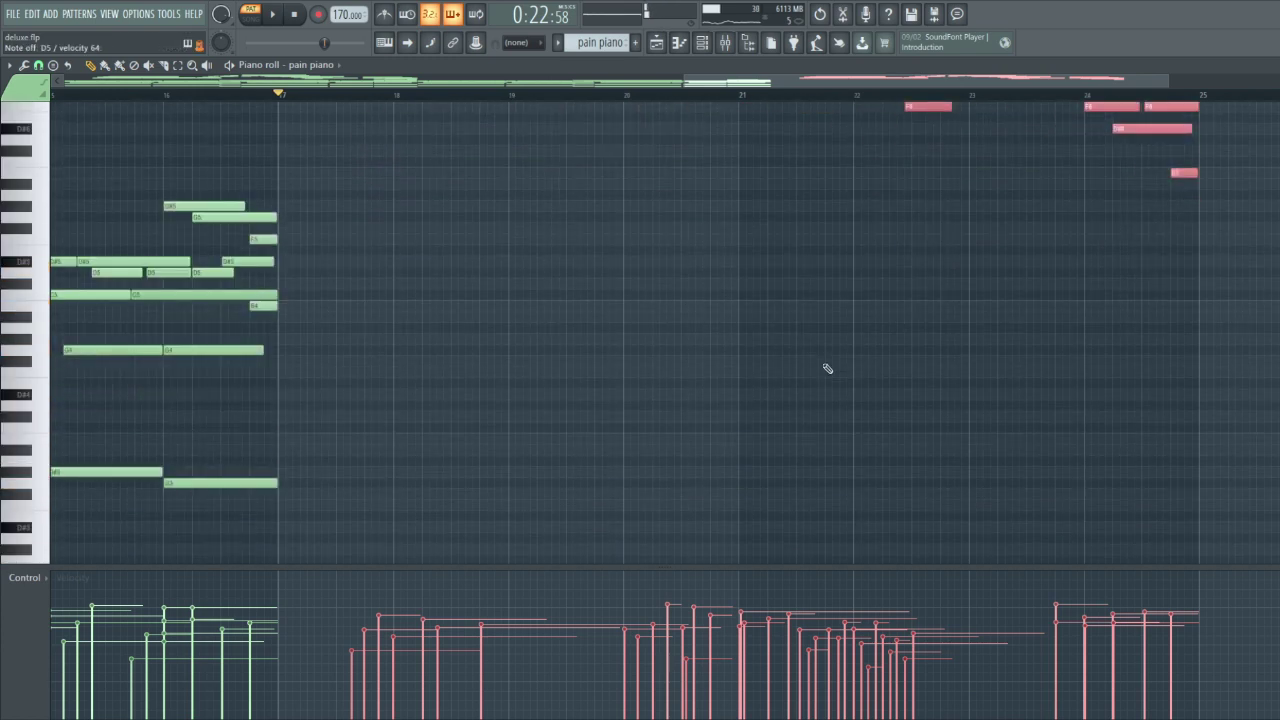
ctrl+scroll(635, 336, down, 5)
scroll(330, 362, up, 11)
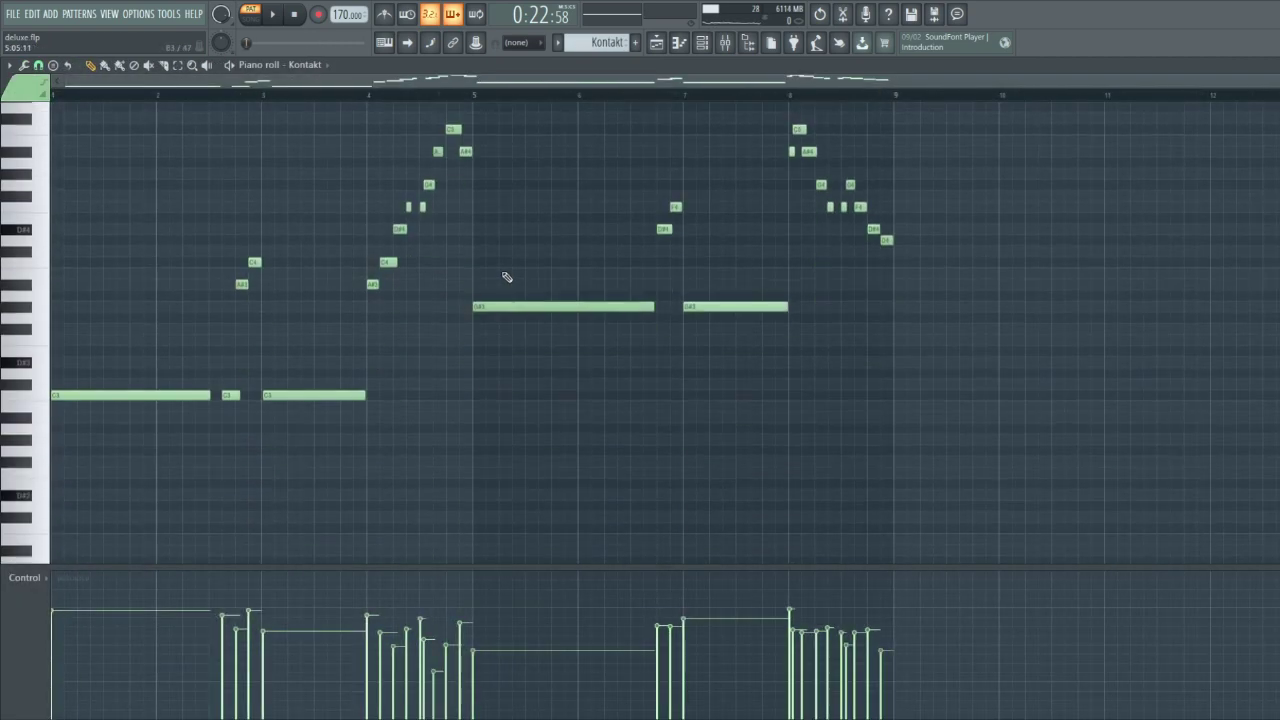
Check the Kontakt Rickenbacker bass's neck and bridge pickups, then play the bass line
scroll(507, 277, up, 4)
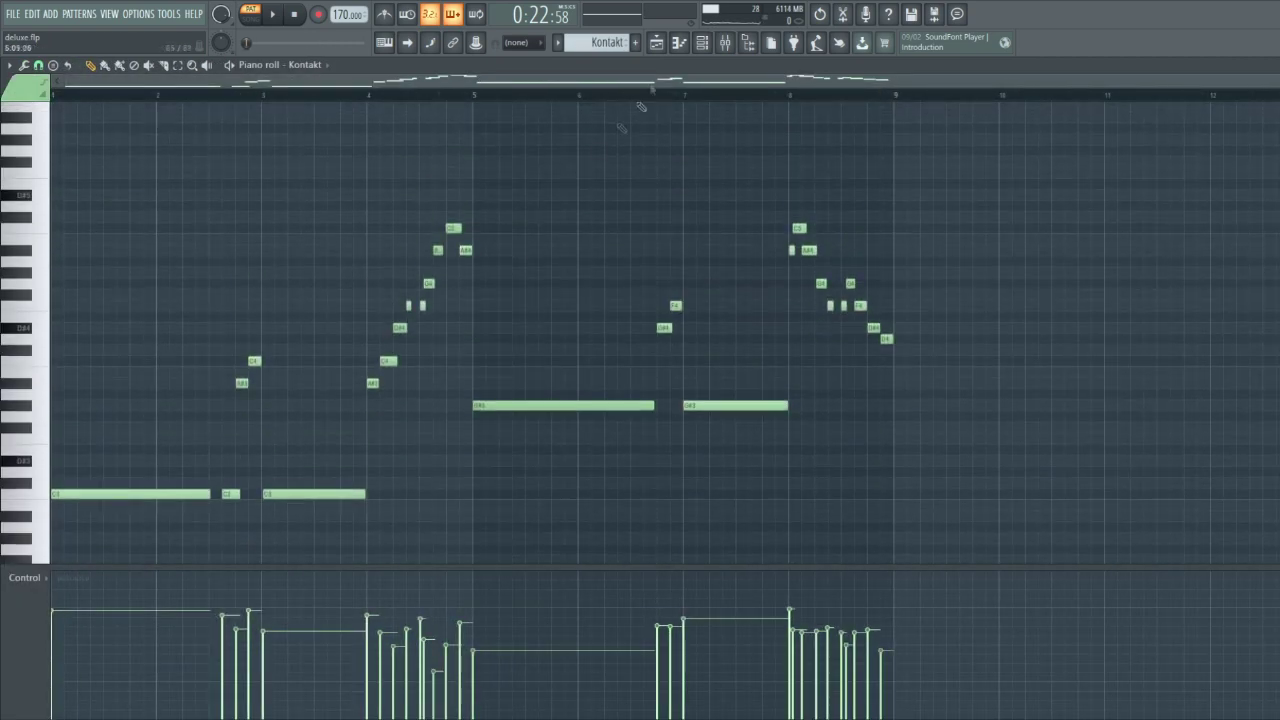
click(702, 42)
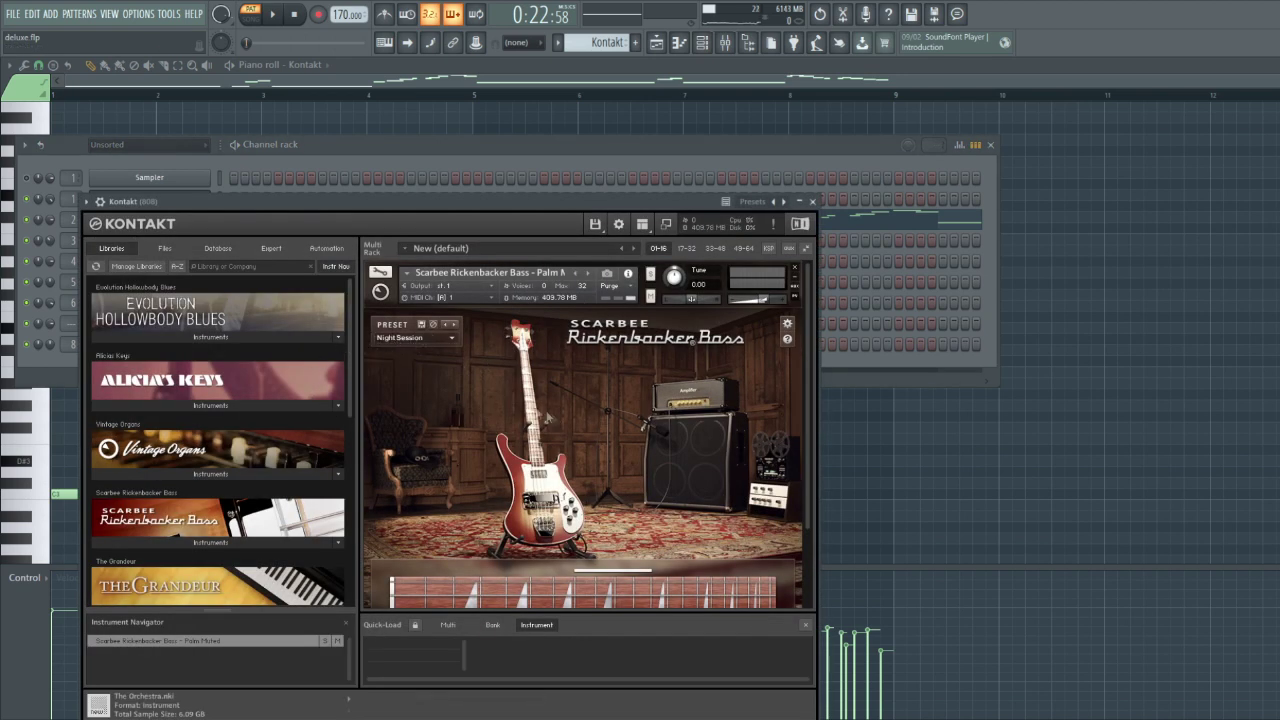
click(558, 480)
scroll(590, 485, down, 2)
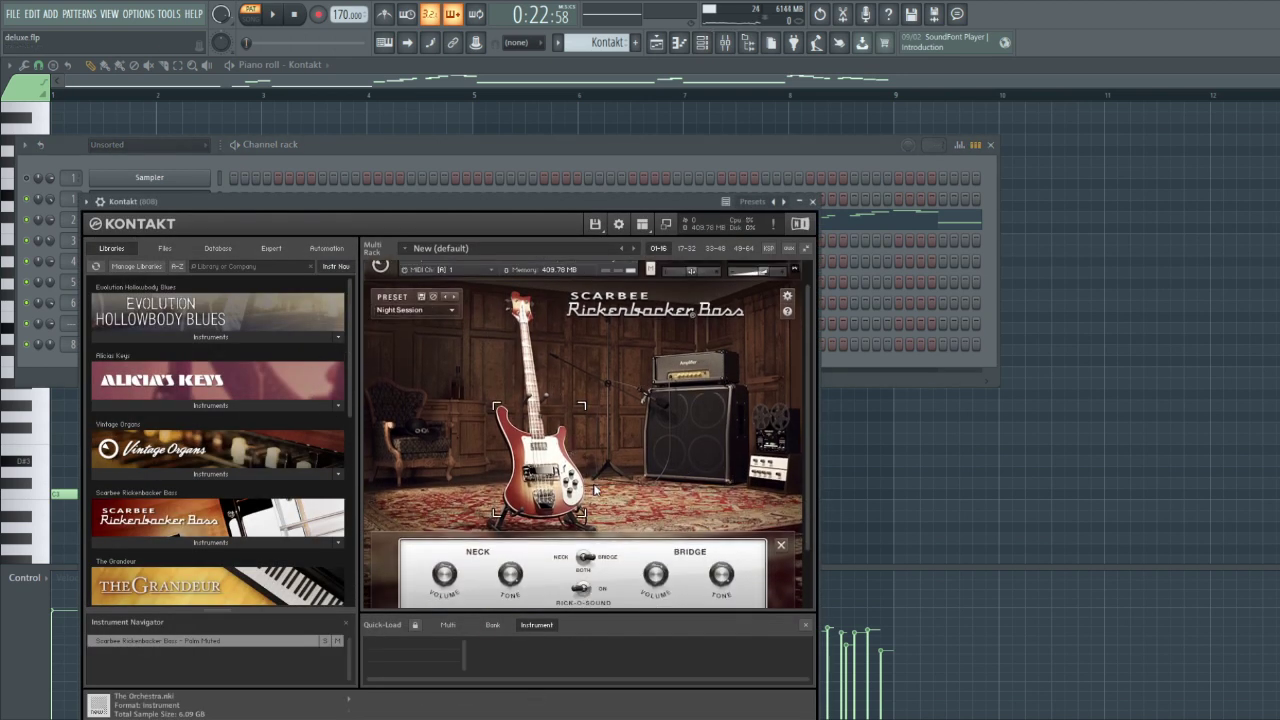
click(906, 498)
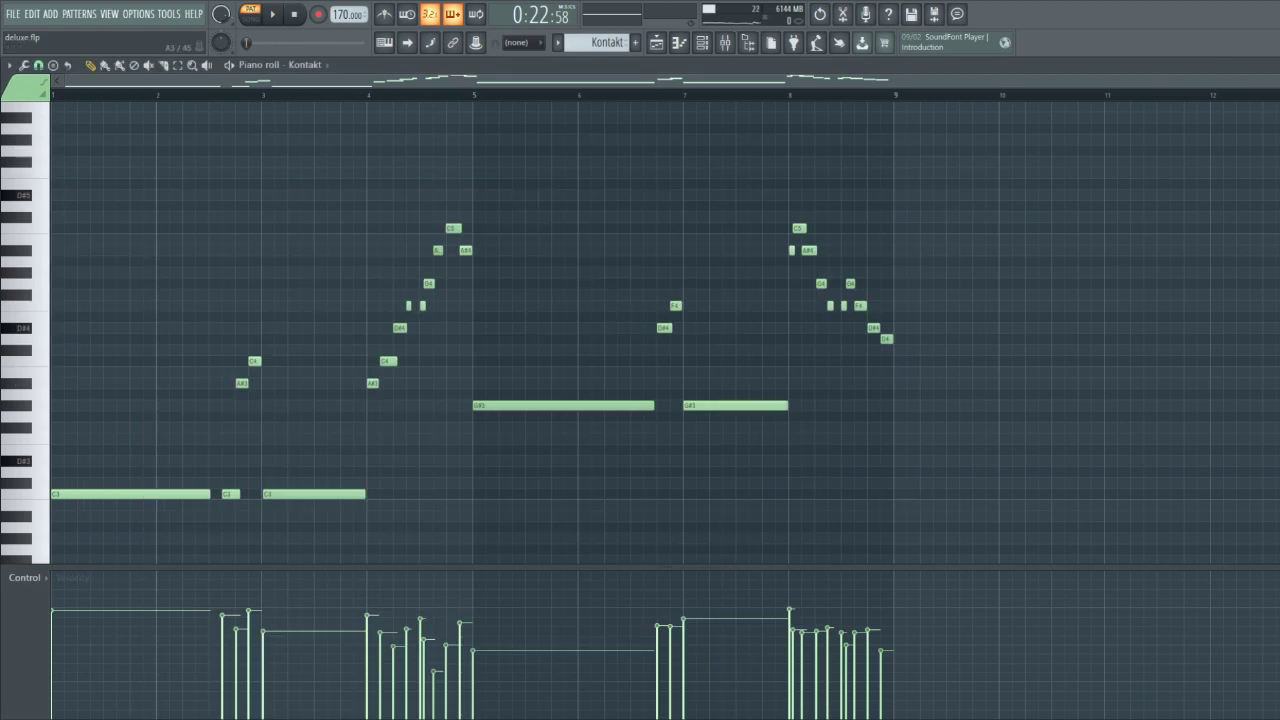
key(space)
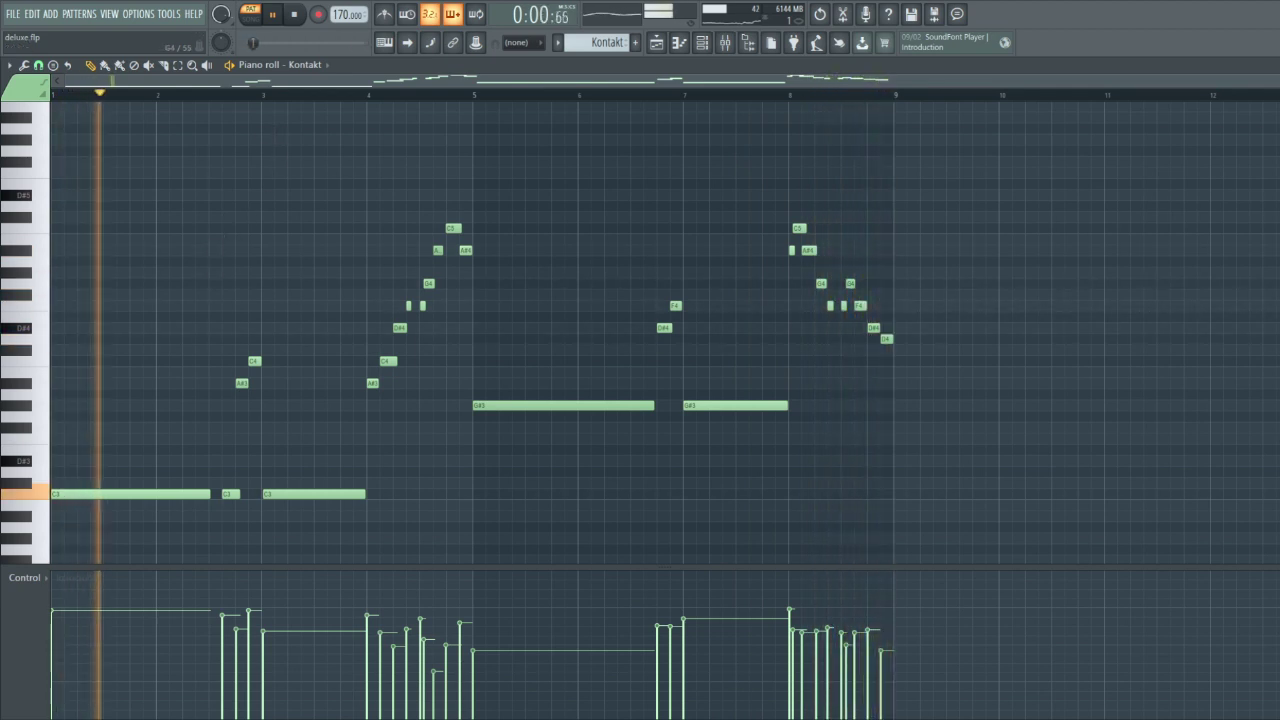
key(space)
Select the bass notes (low C3s, G#3s, both rising runs) and open the mixer on 808
drag(445, 530, 86, 481)
drag(740, 434, 393, 397)
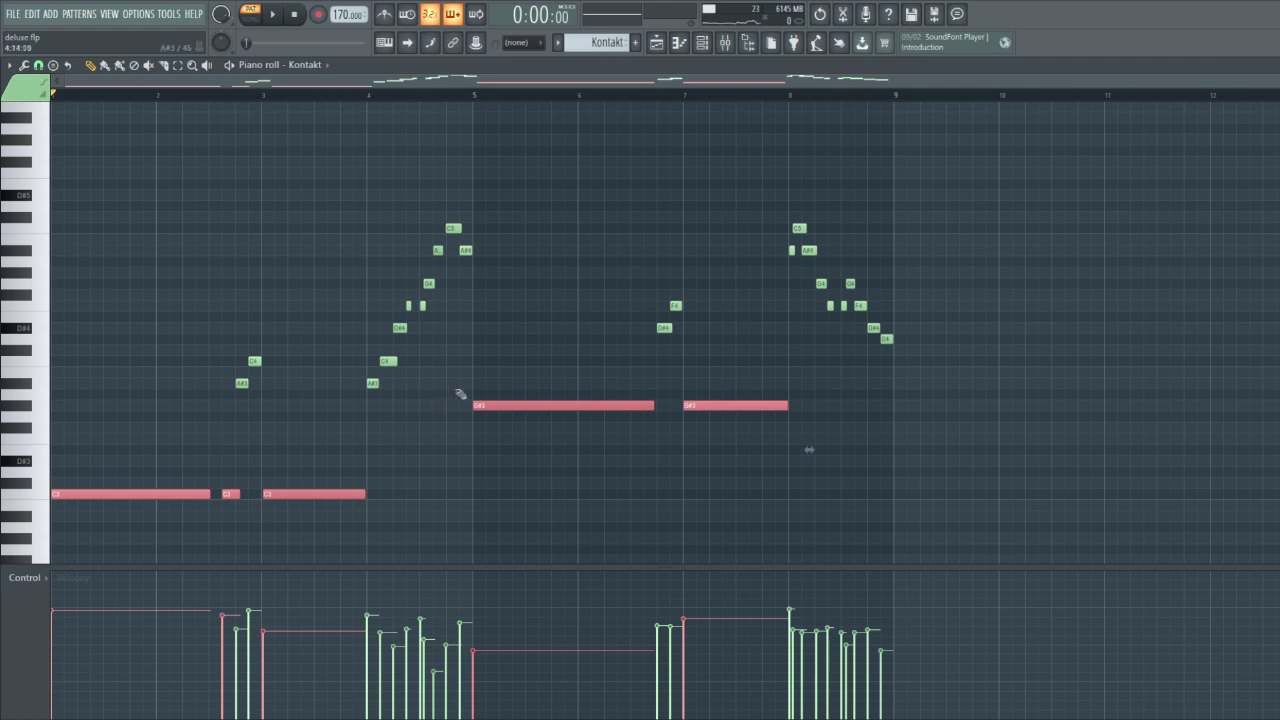
drag(520, 386, 357, 180)
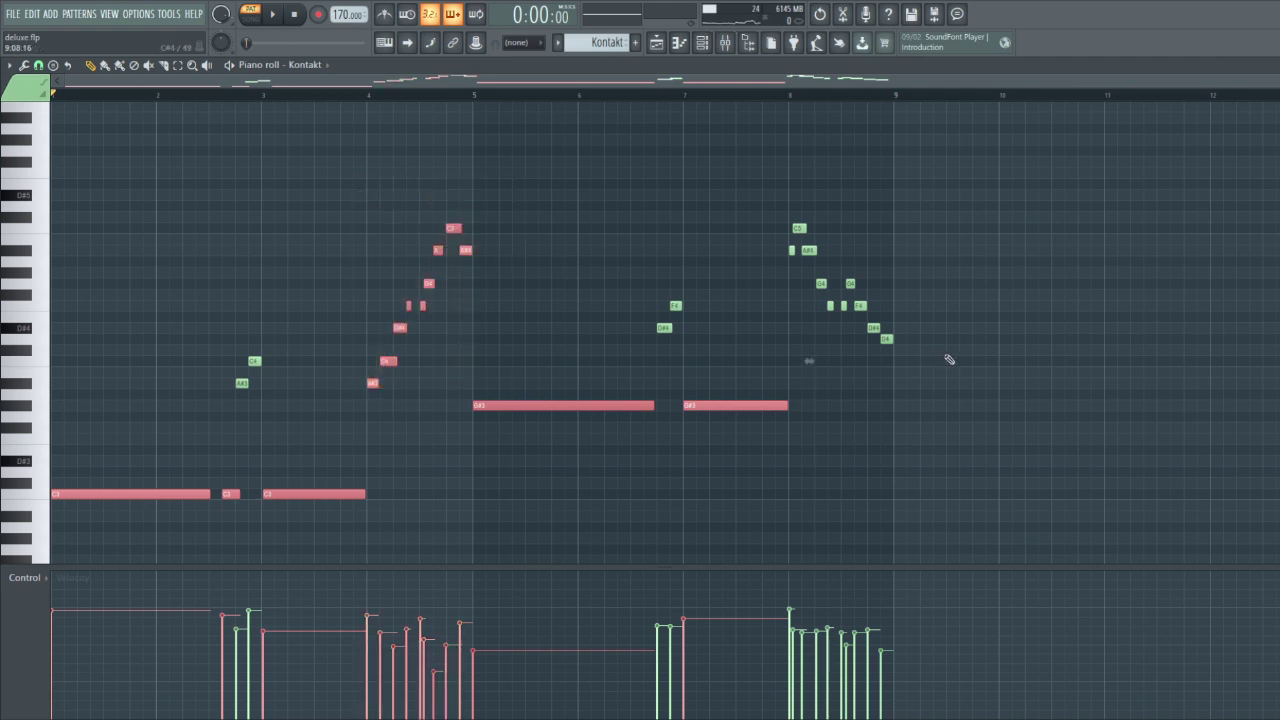
drag(940, 356, 766, 214)
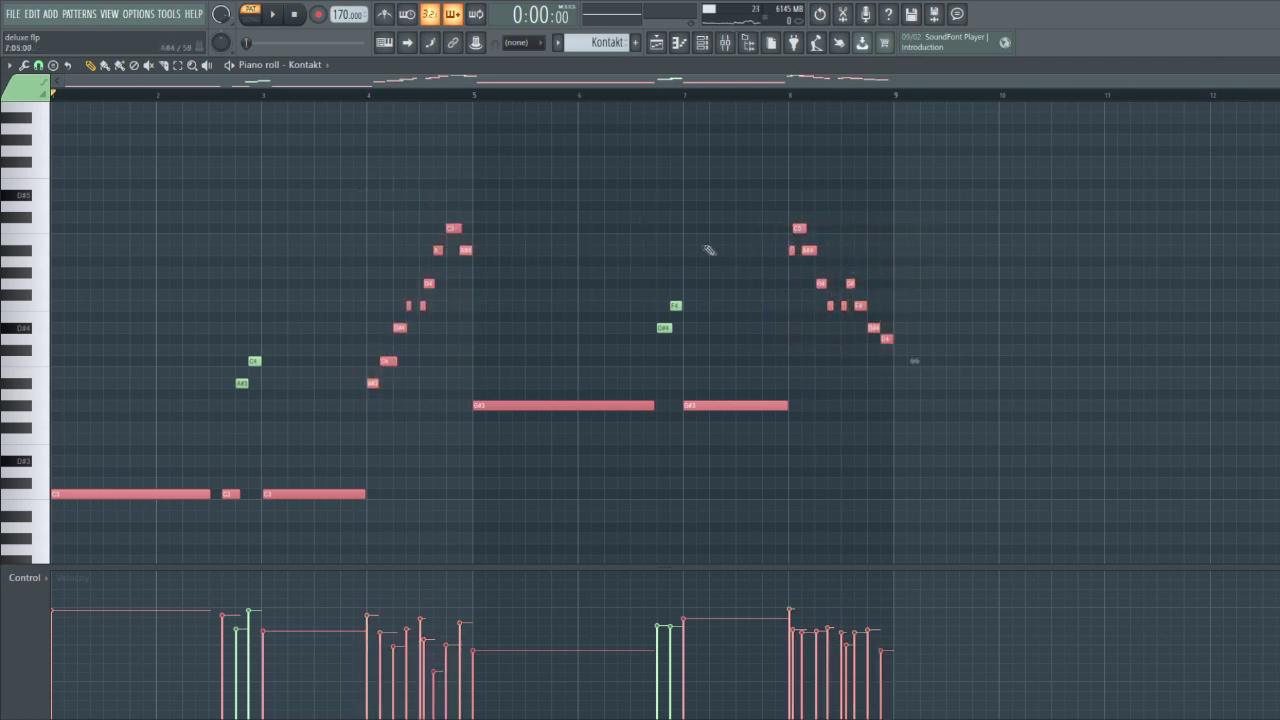
scroll(600, 290, down, 4)
drag(200, 400, 82, 310)
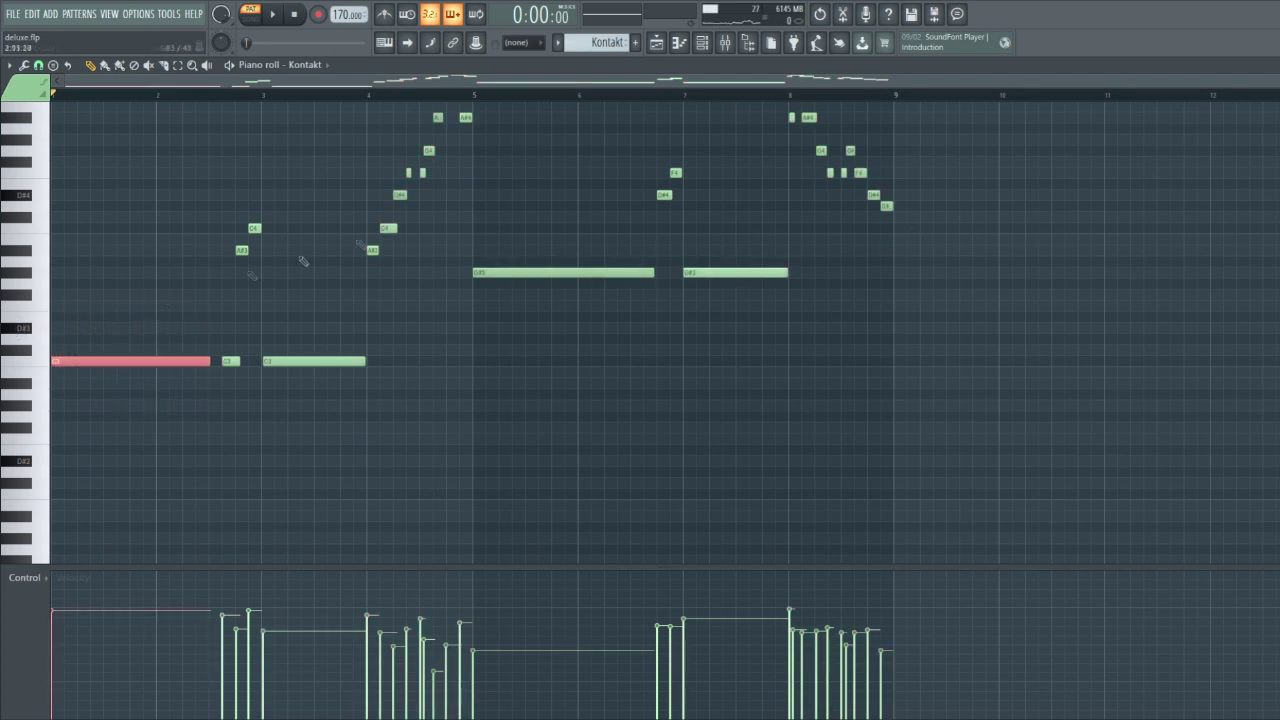
click(725, 42)
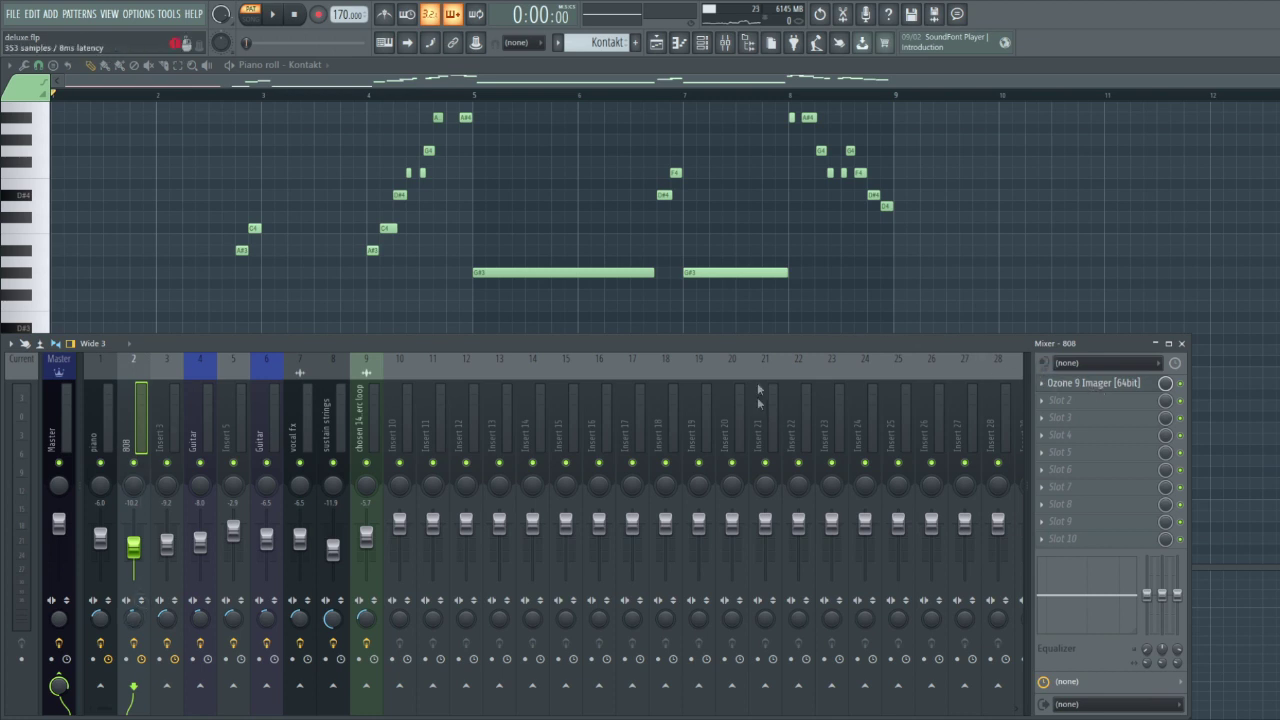
Open the 808 insert's Ozone 9 Imager and nudge its window up and right
click(1093, 383)
drag(441, 205, 501, 186)
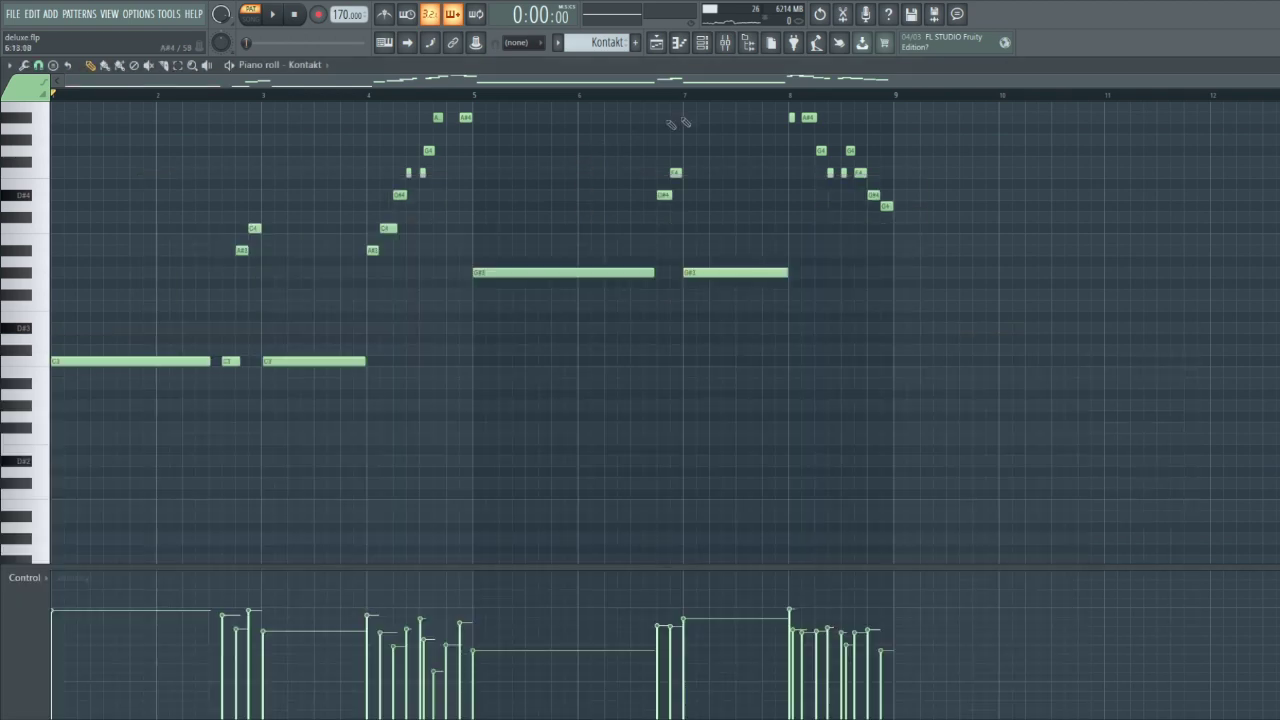
Open the Lead guitar pattern and its Kontakt Evolution Strawberry instrument with the preset list
key(F5)
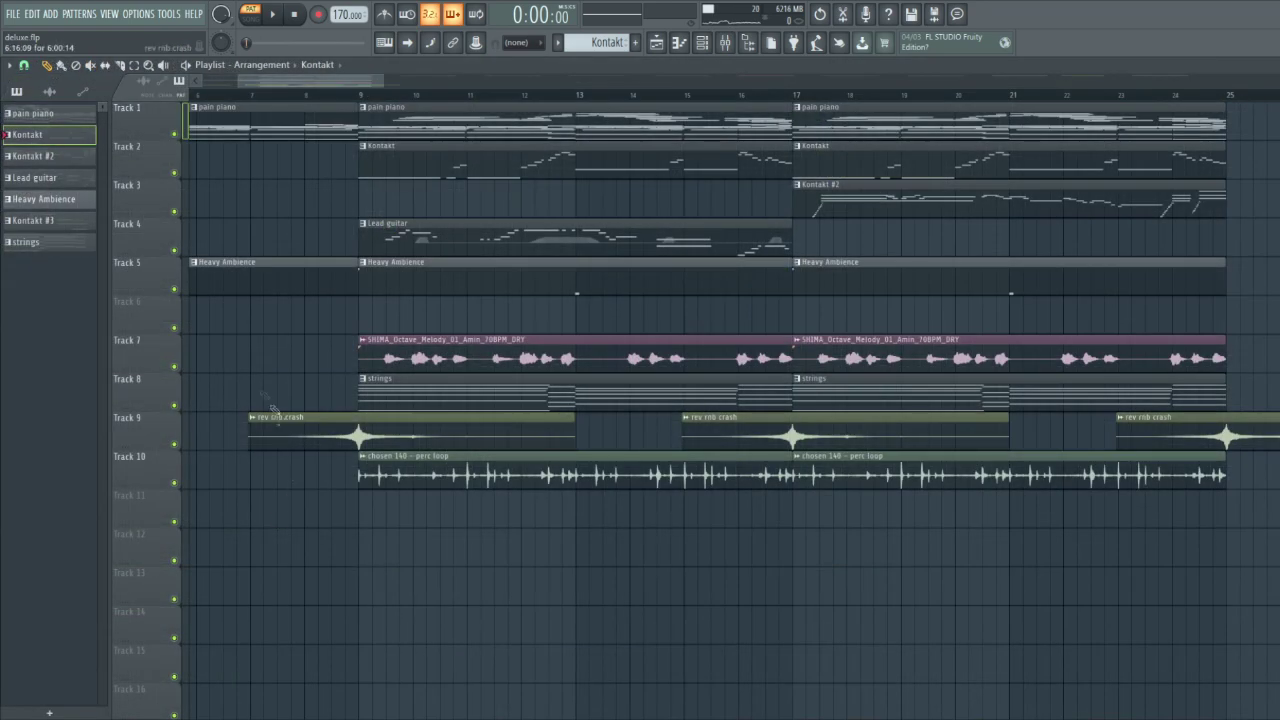
double_click(432, 236)
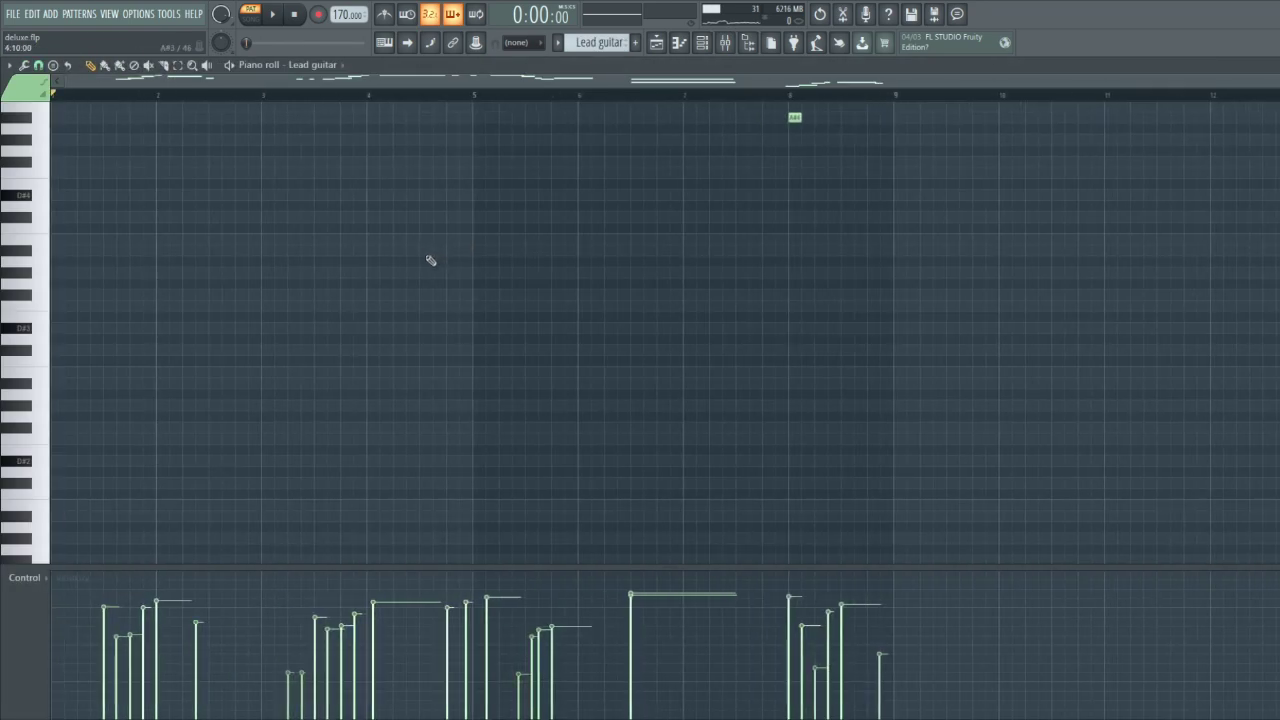
click(702, 42)
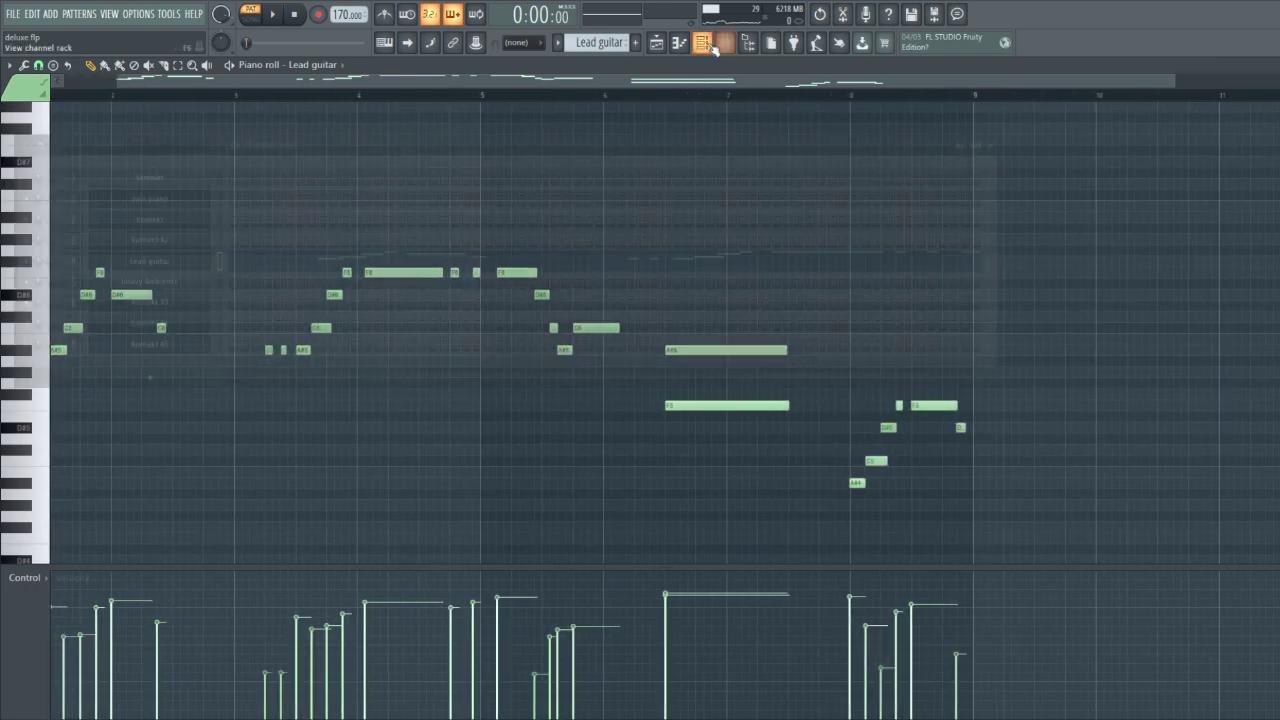
click(150, 259)
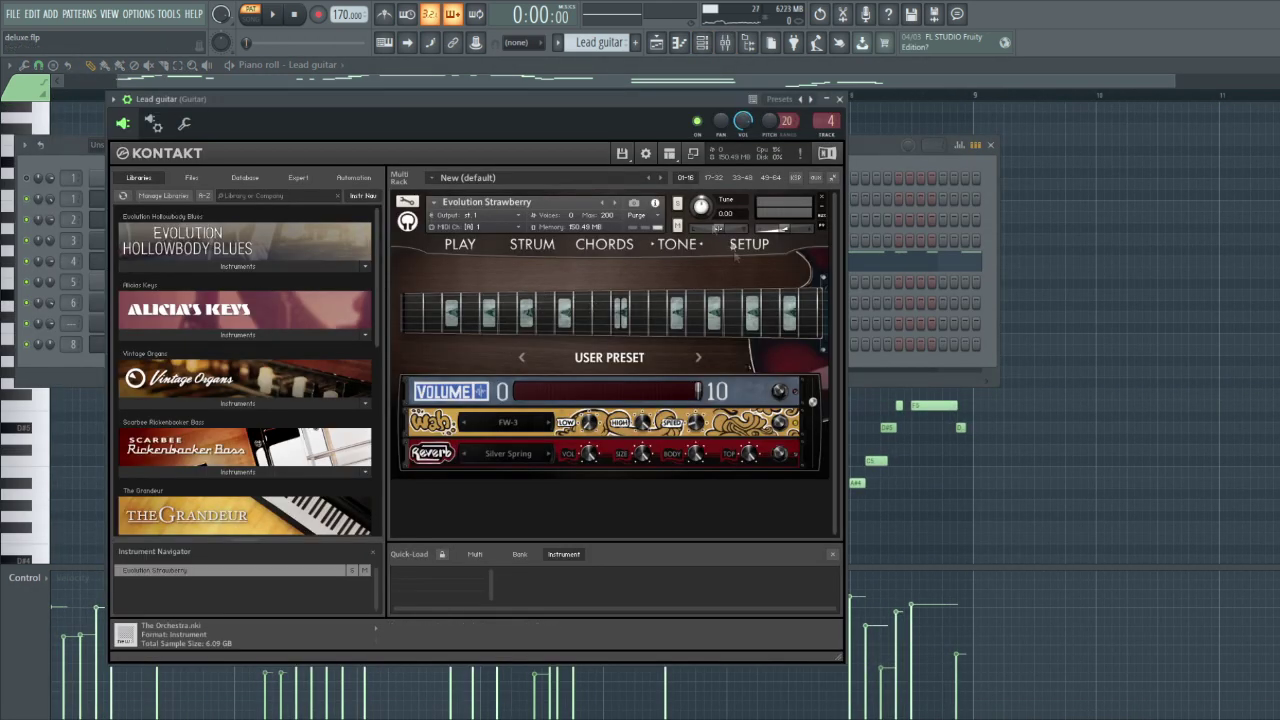
click(594, 358)
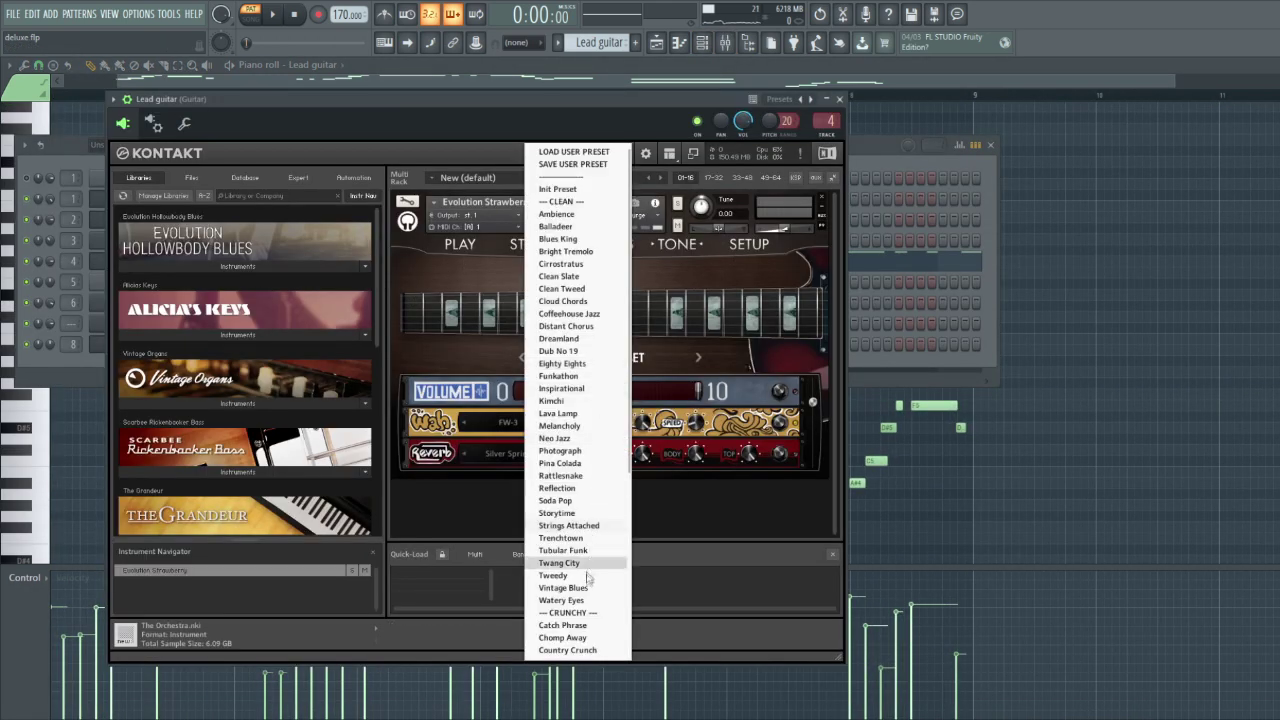
Browse the Lead guitar presets without choosing one, then close Kontakt and the Channel rack
scroll(560, 540, down, 5)
scroll(528, 546, down, 2)
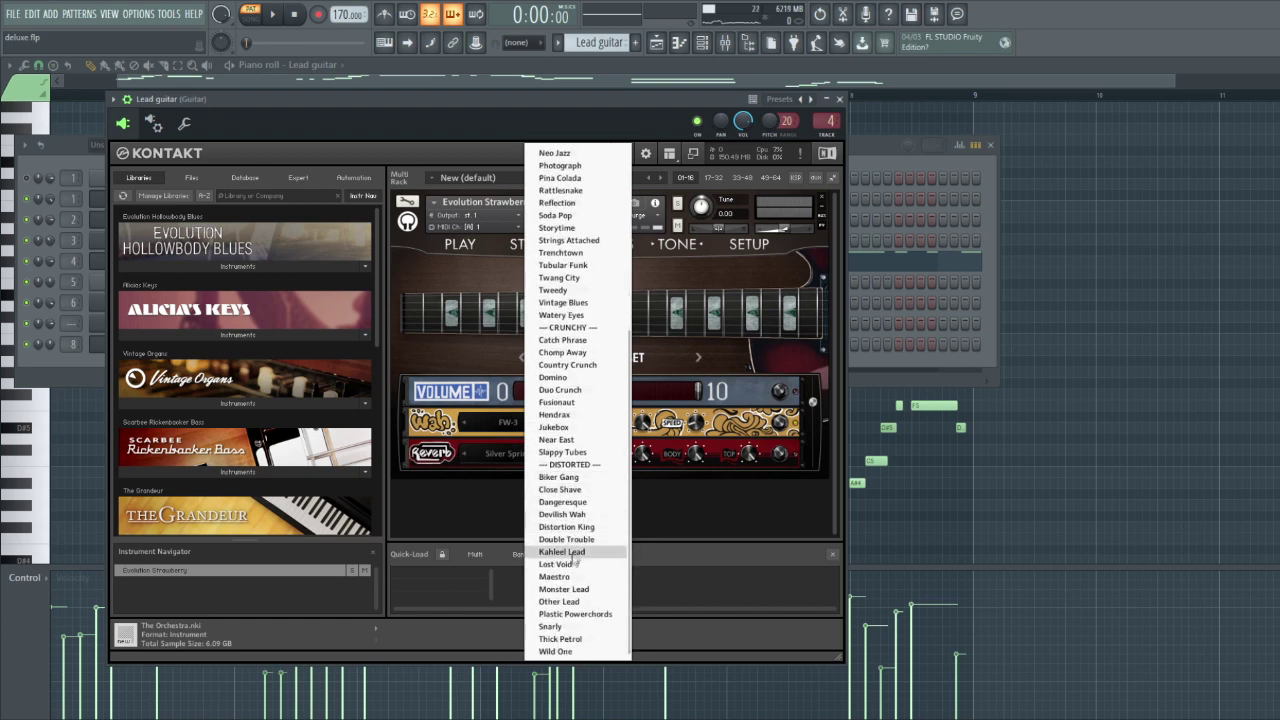
click(722, 515)
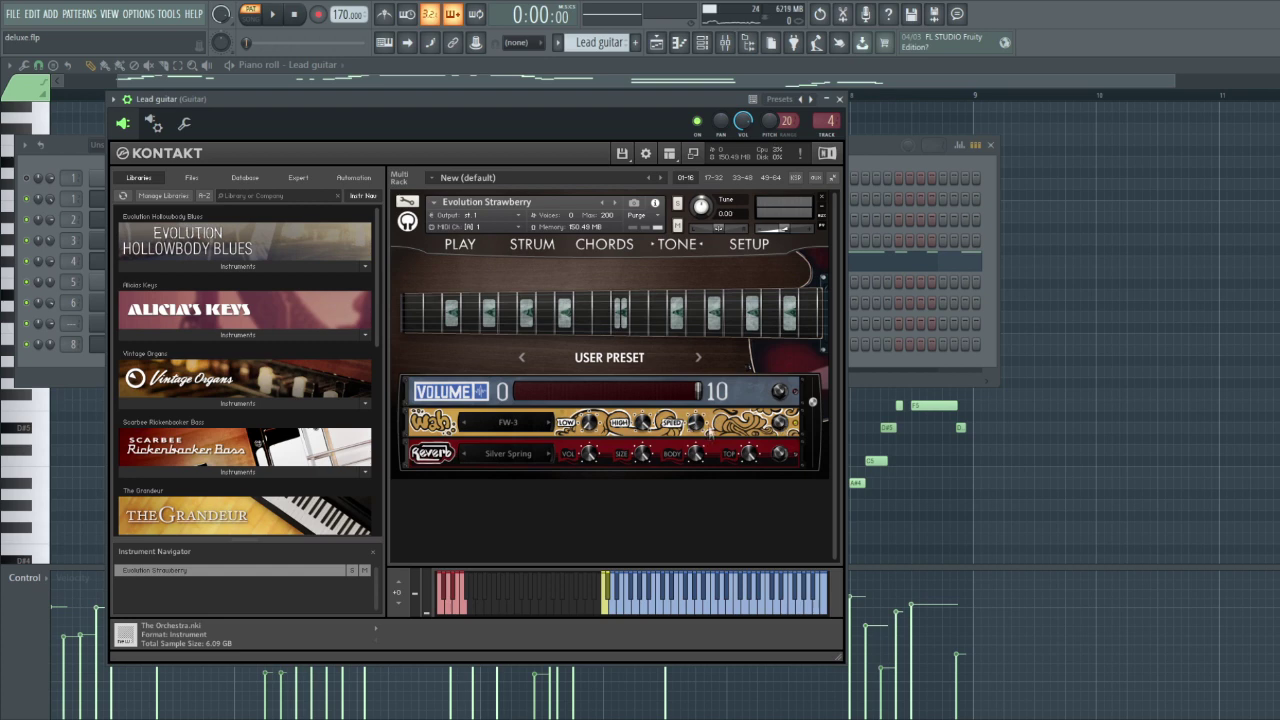
click(970, 498)
scroll(500, 385, up, 3)
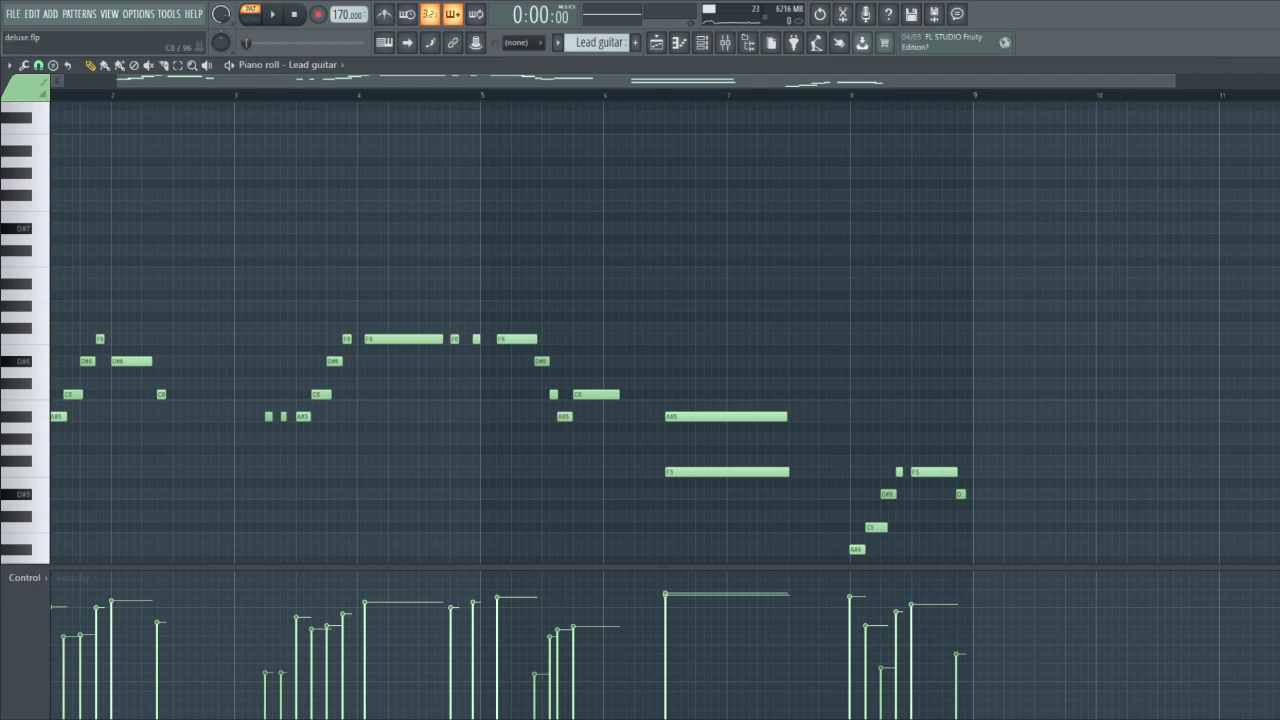
key(space)
scroll(277, 274, down, 1)
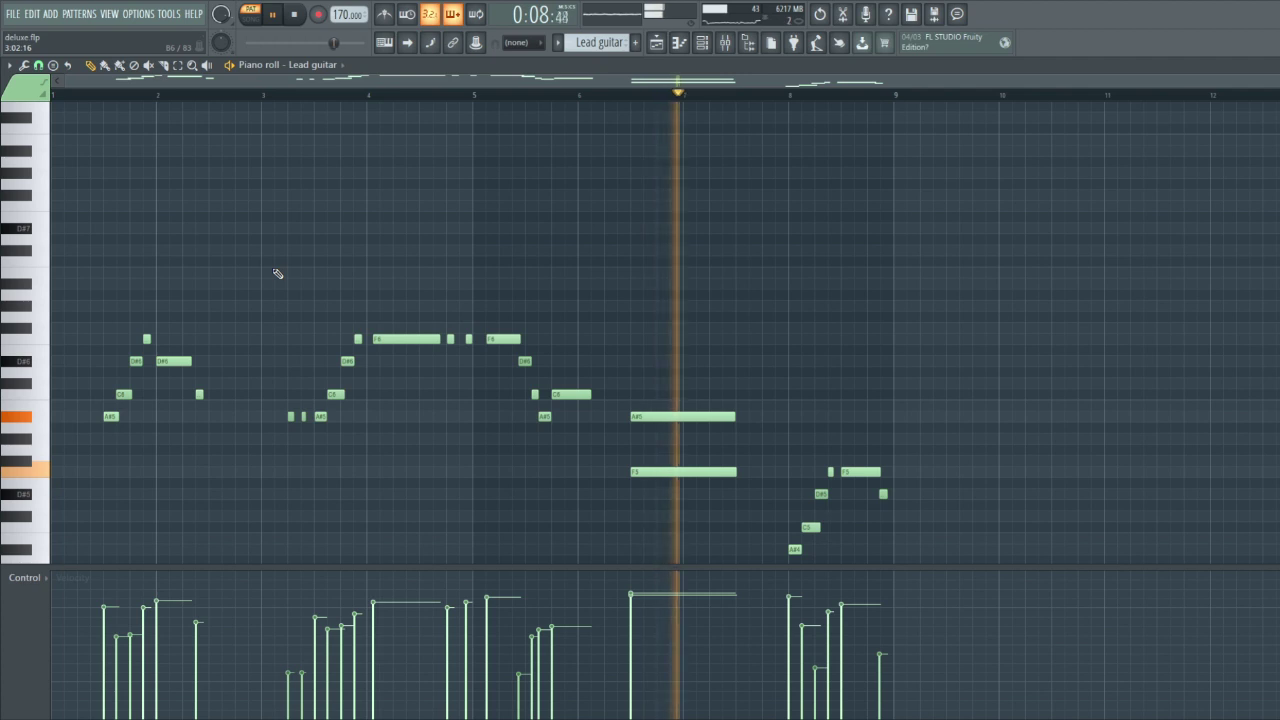
scroll(279, 279, down, 3)
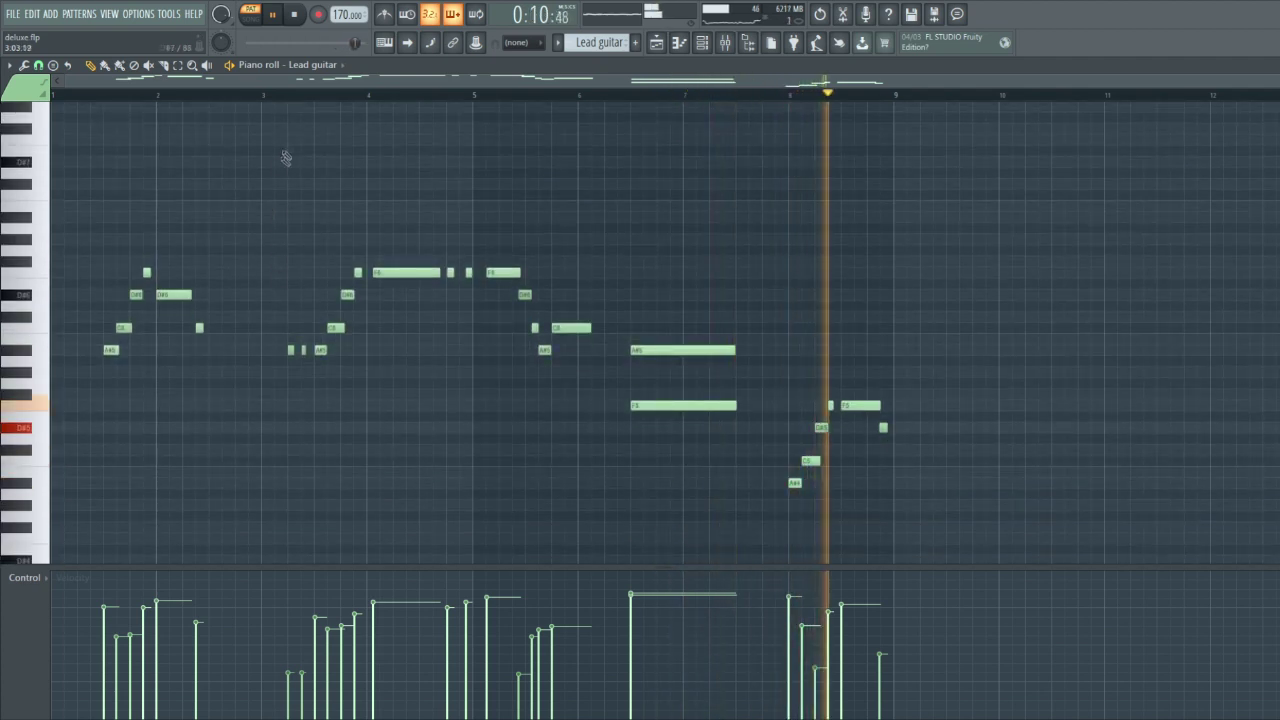
key(space)
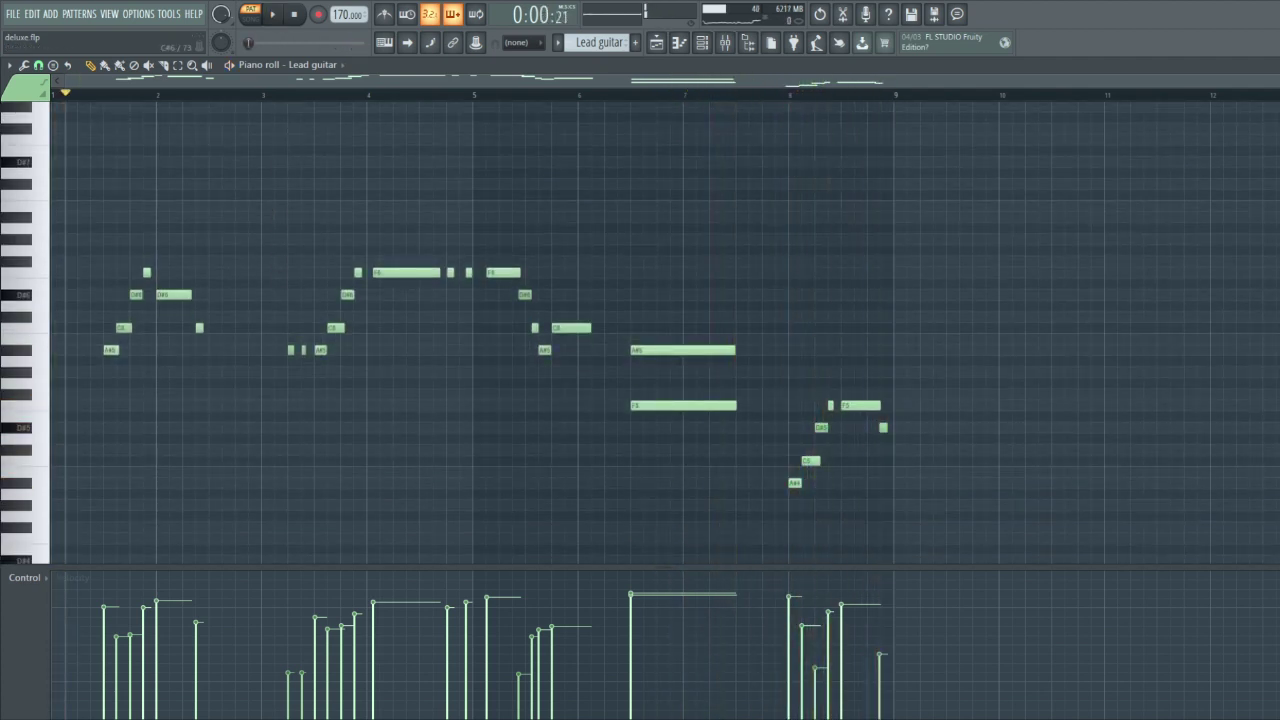
scroll(650, 180, up, 1)
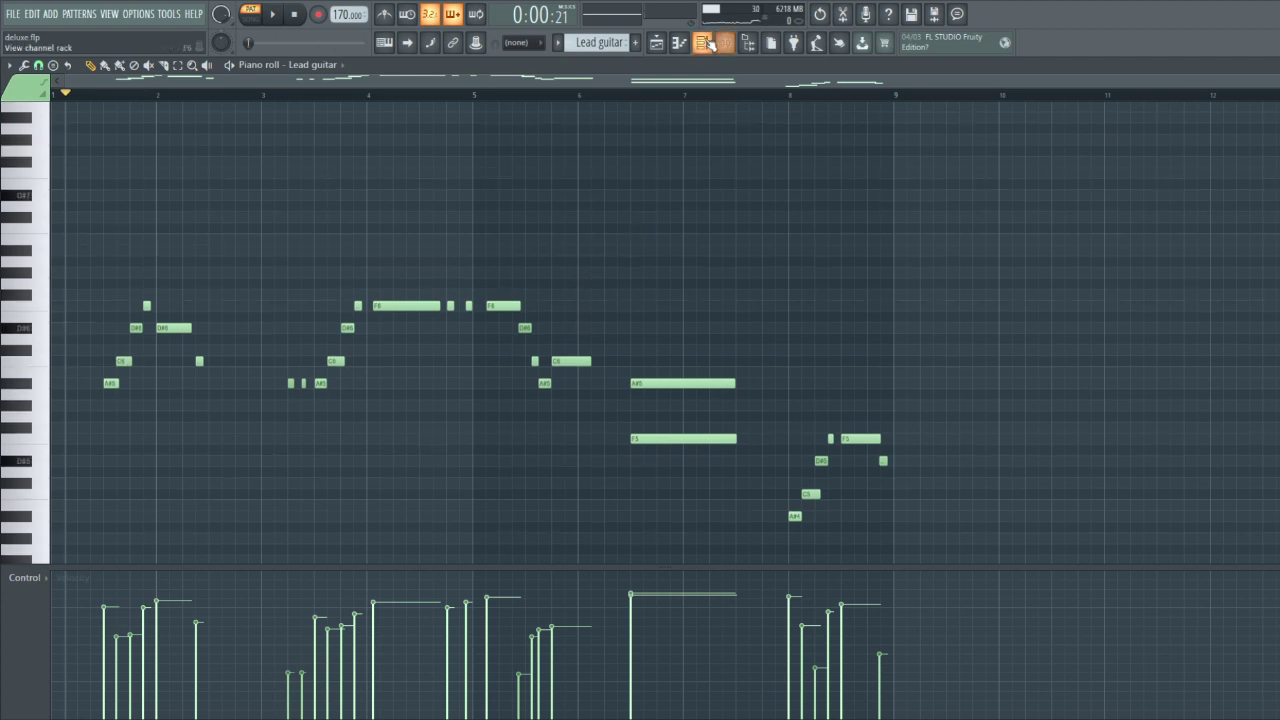
click(702, 42)
Link the Lead guitar Kontakt channel's pitch knob to a controller
click(190, 267)
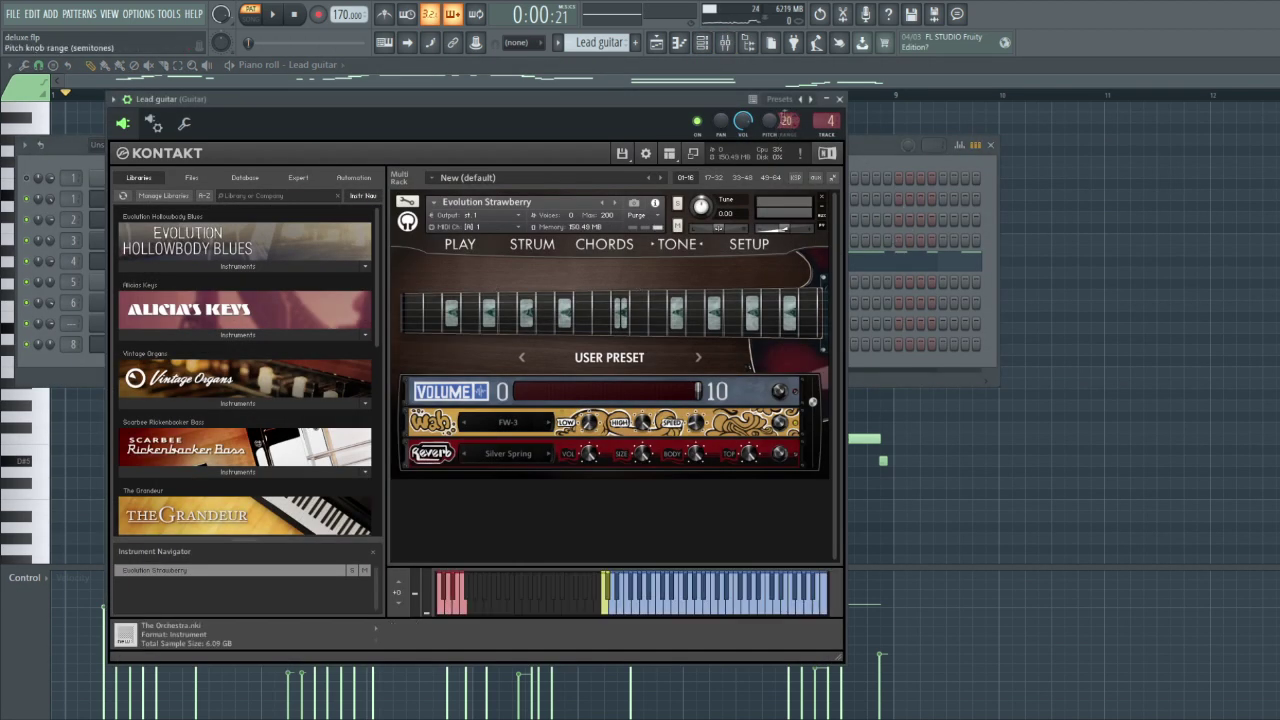
right_click(782, 124)
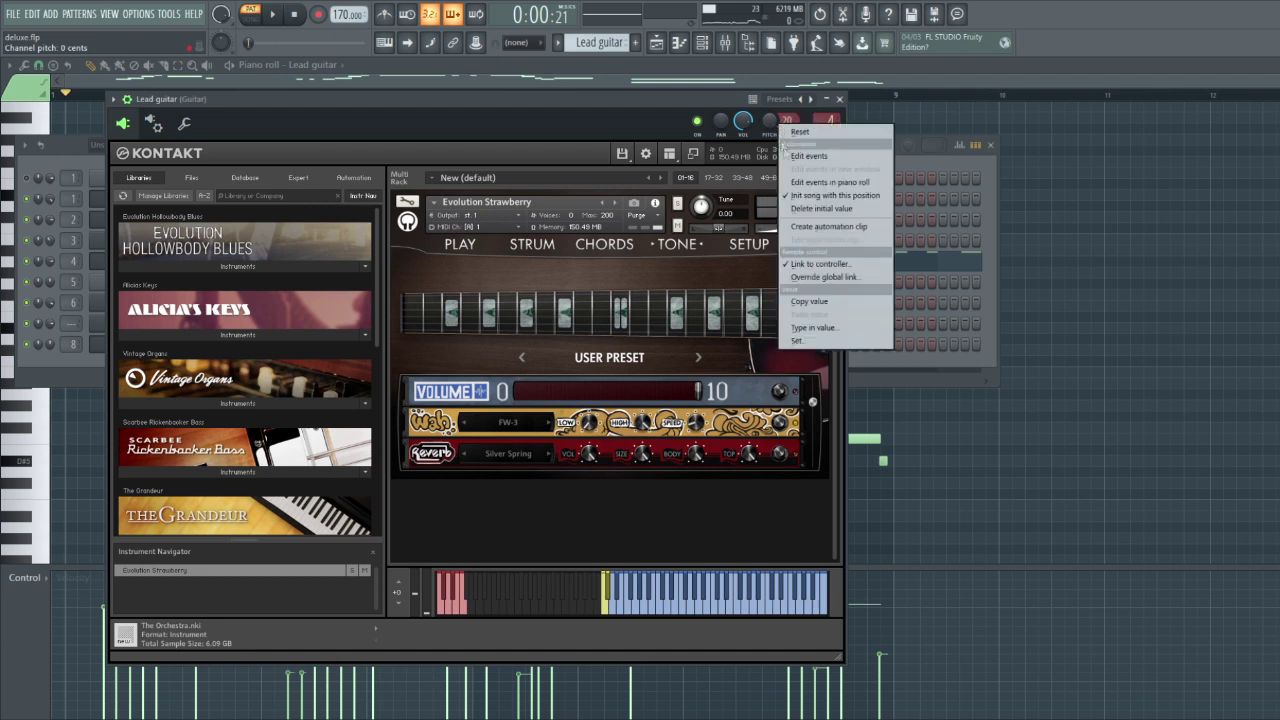
click(803, 264)
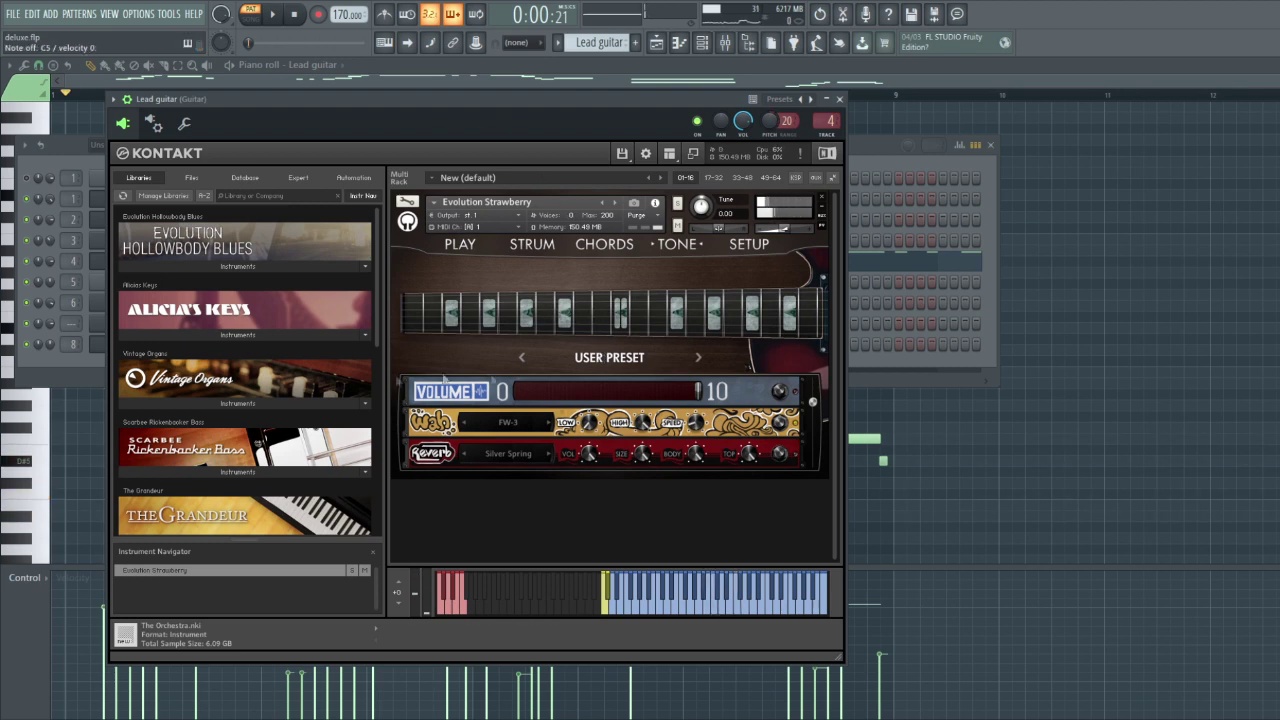
Select the lead guitar notes from bar 4 onward and open the Guitar mixer insert
click(95, 440)
drag(1030, 540, 245, 236)
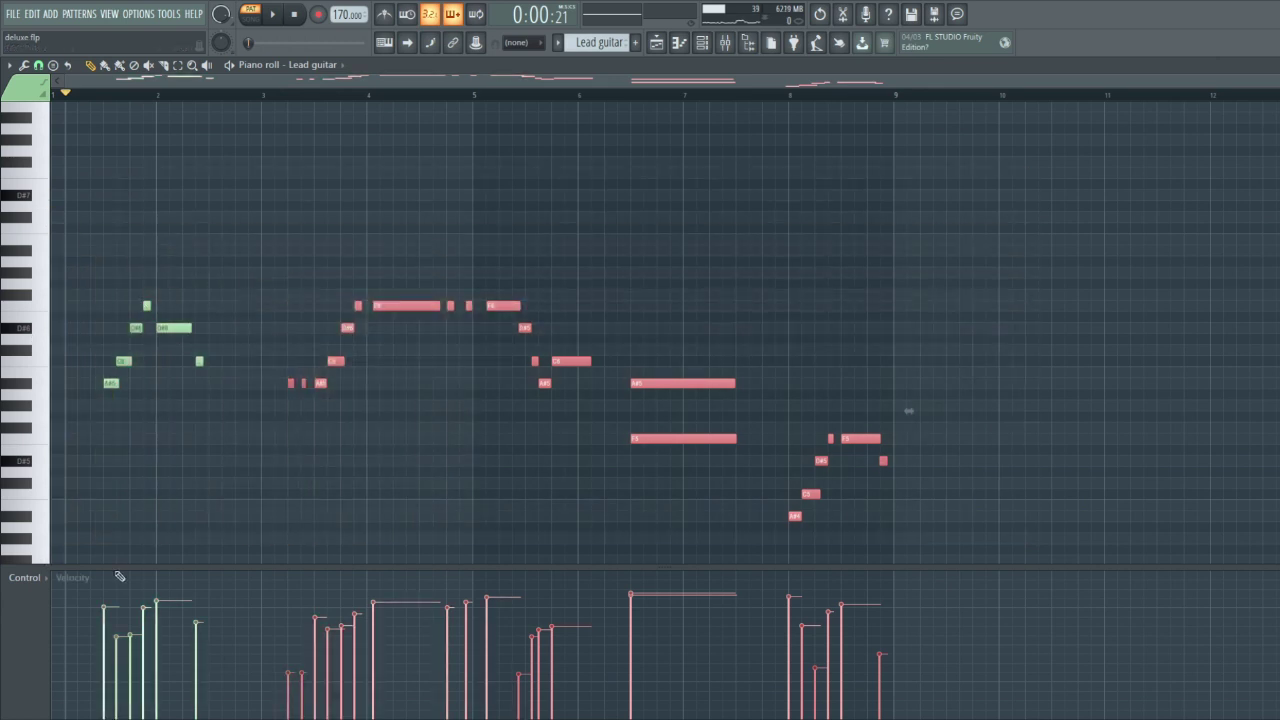
click(725, 42)
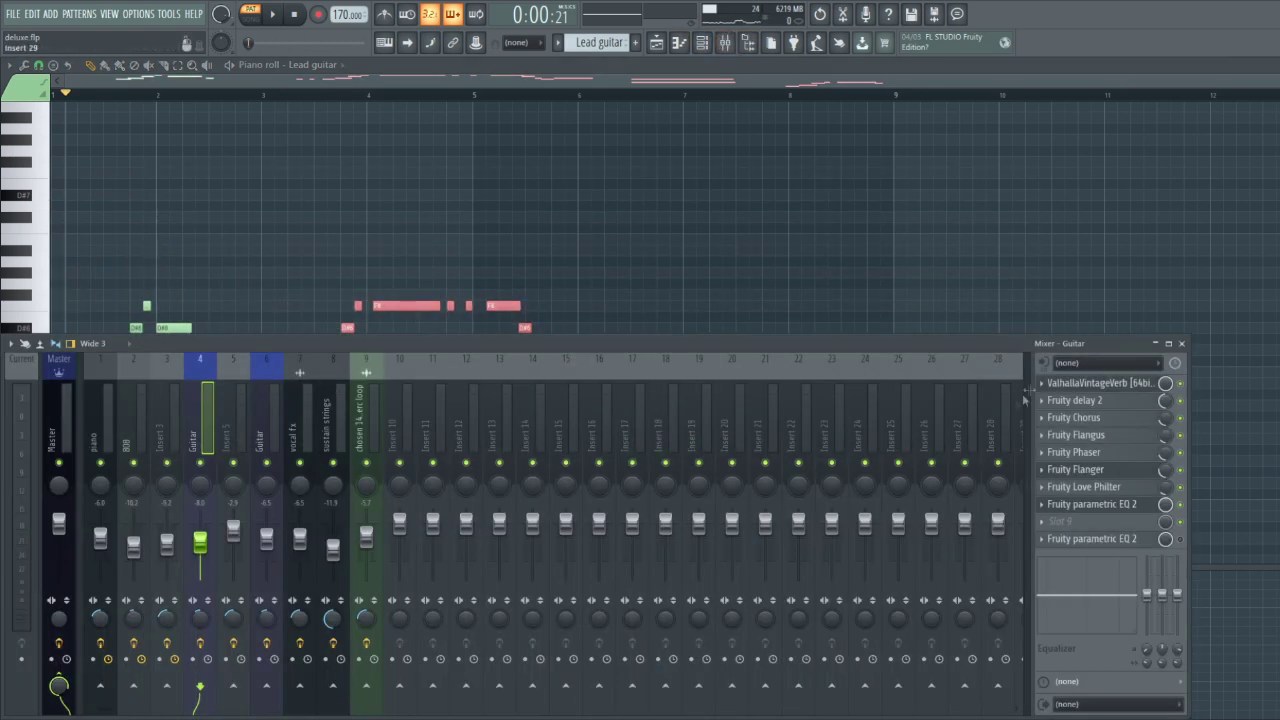
Inspect each Guitar effect, from ValhallaVintageVerb to Parametric EQ 2, then return to the piano roll
click(1095, 383)
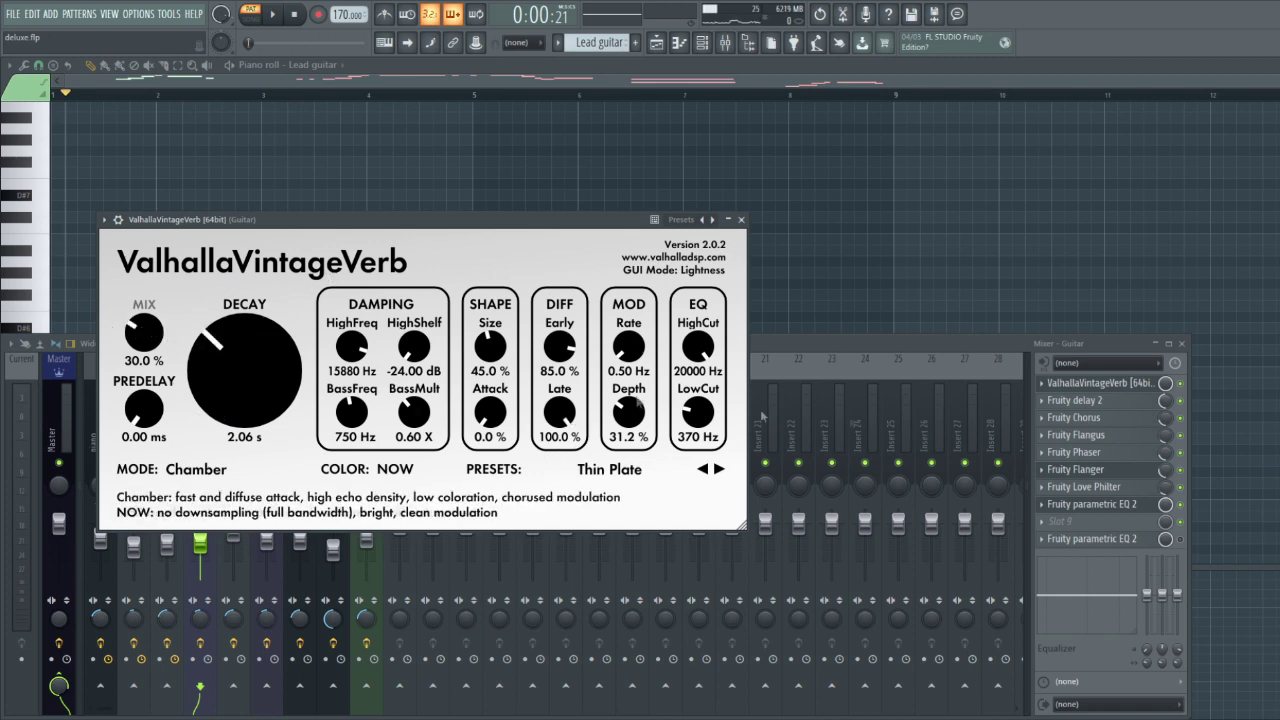
click(1110, 400)
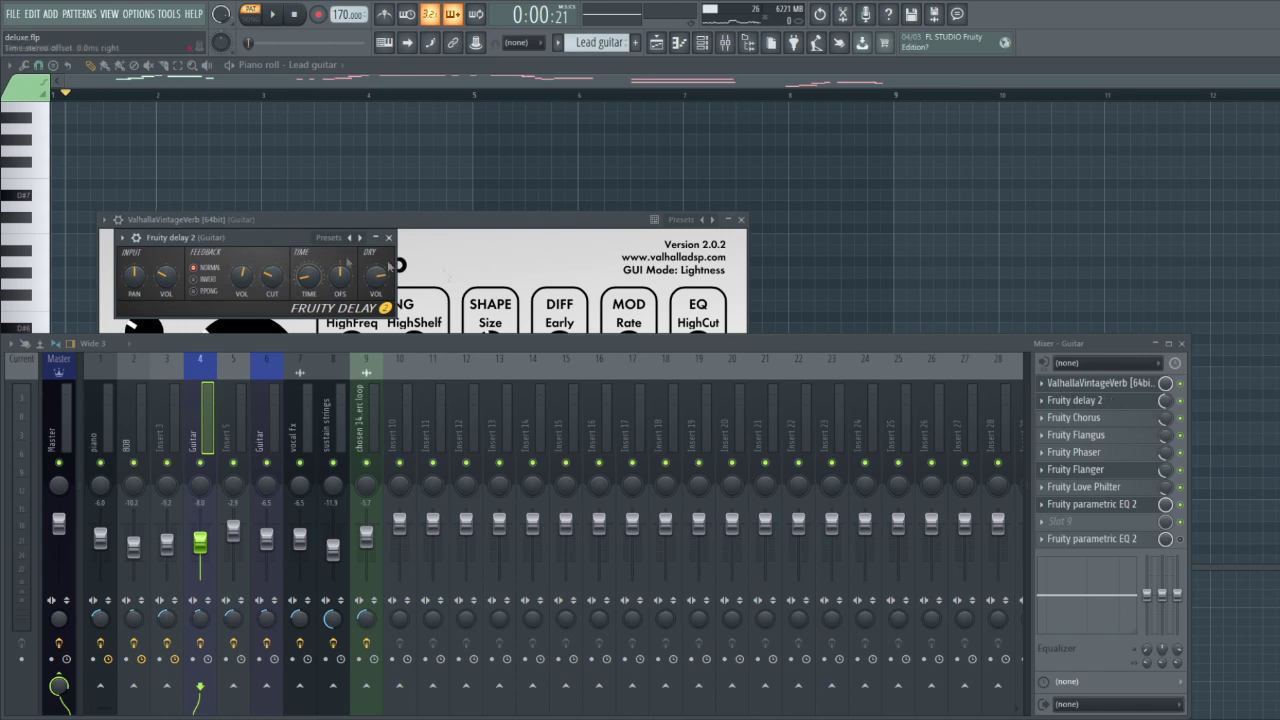
click(1073, 418)
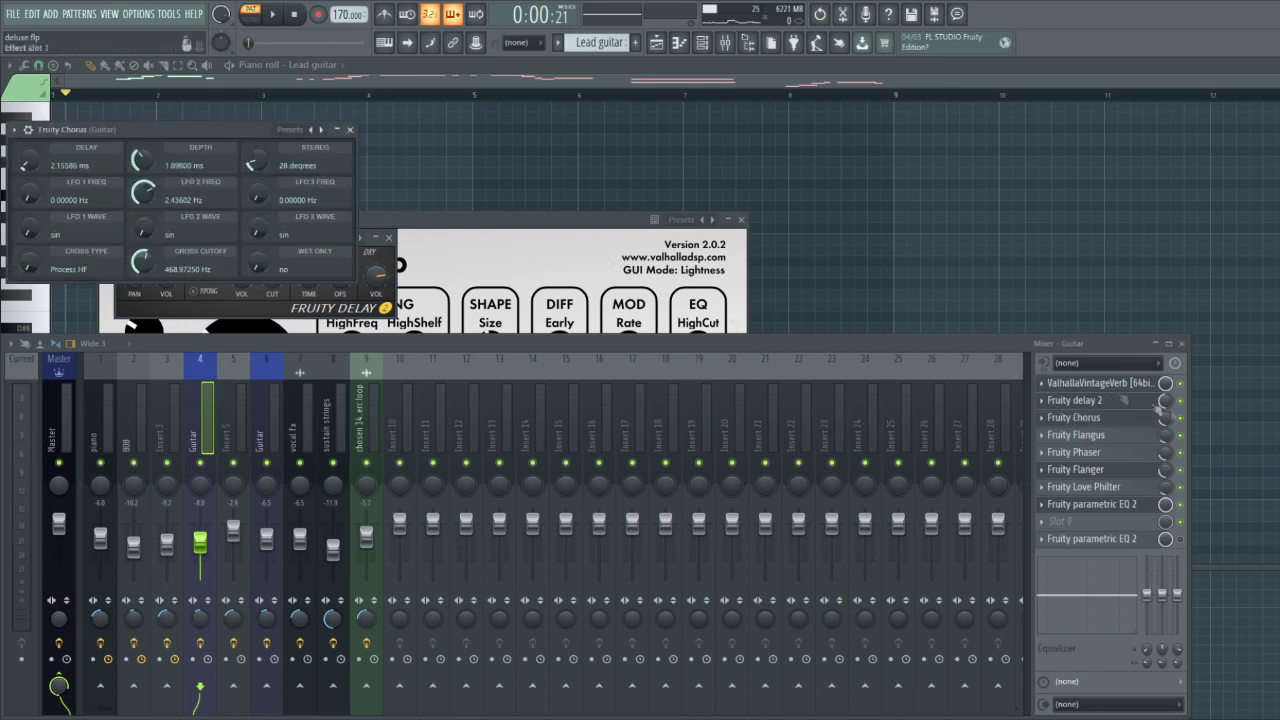
click(1076, 433)
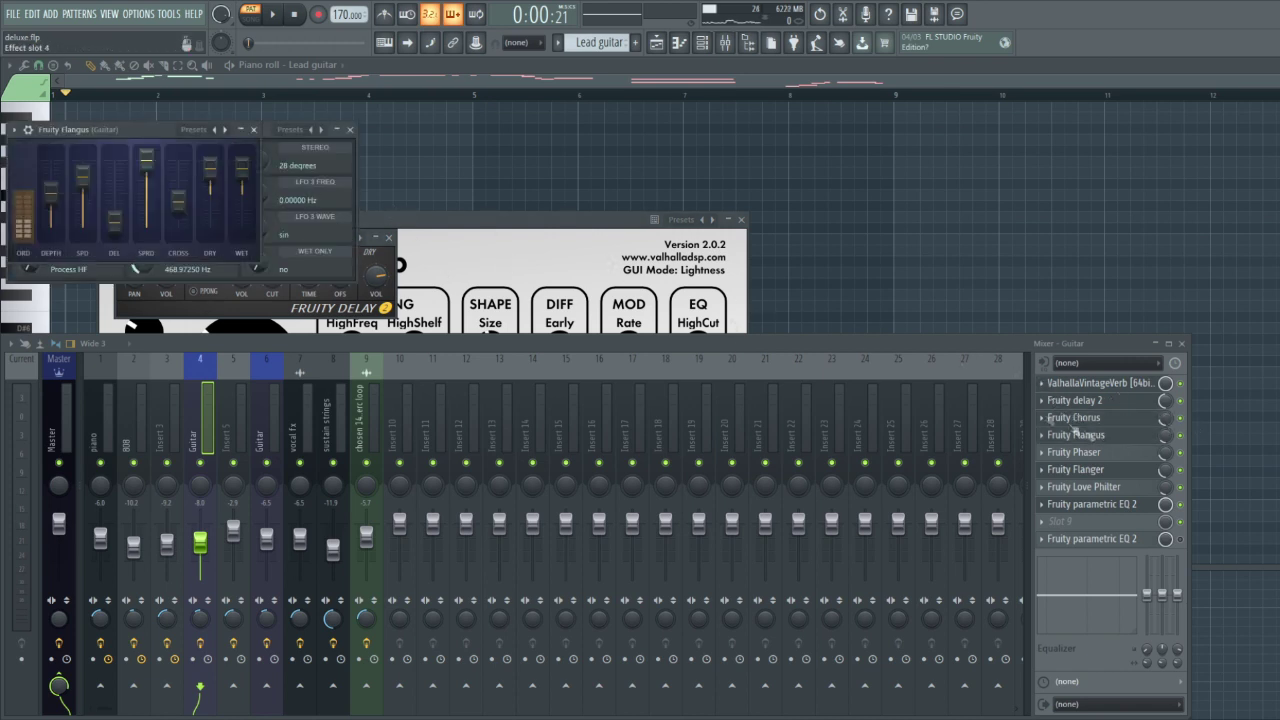
click(1093, 458)
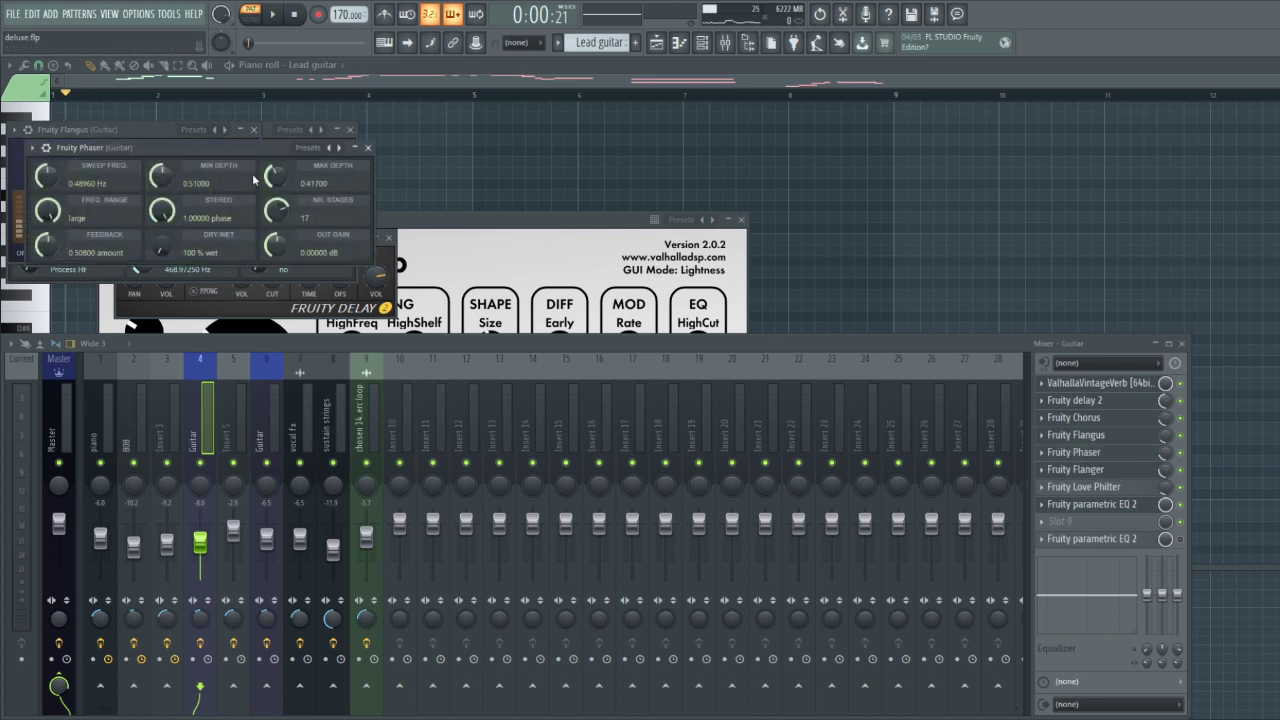
click(1088, 487)
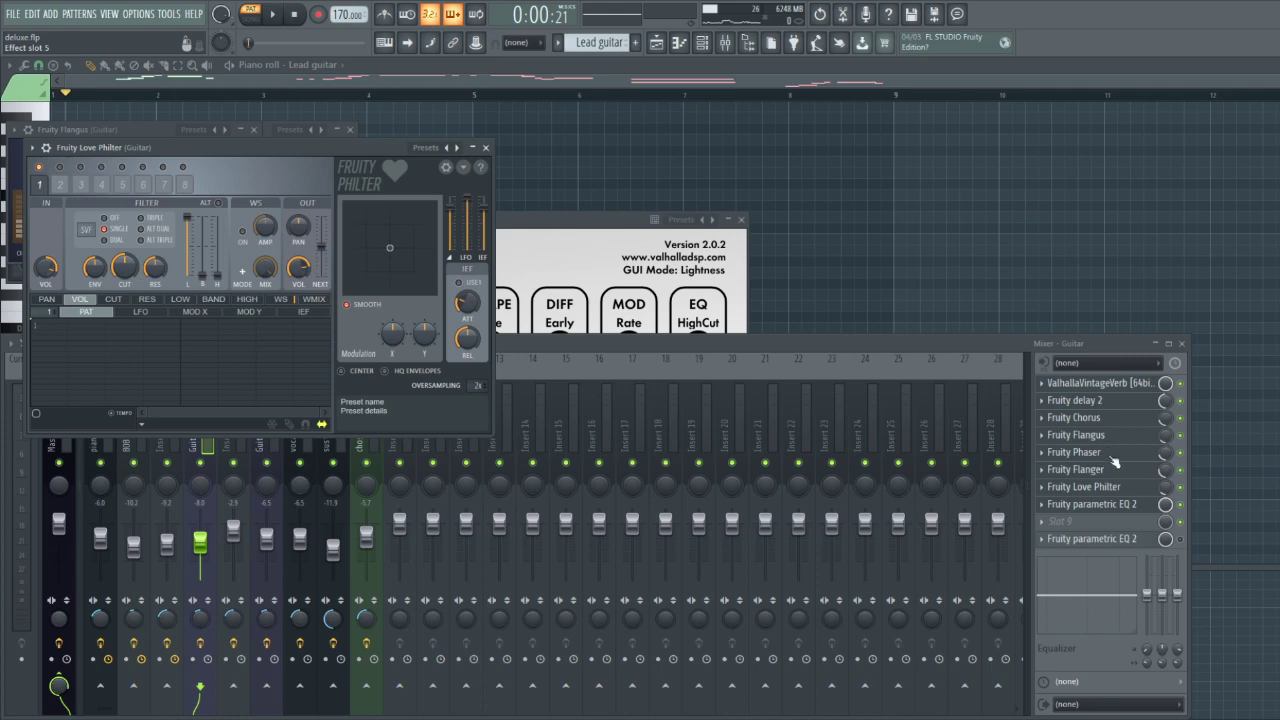
click(1093, 505)
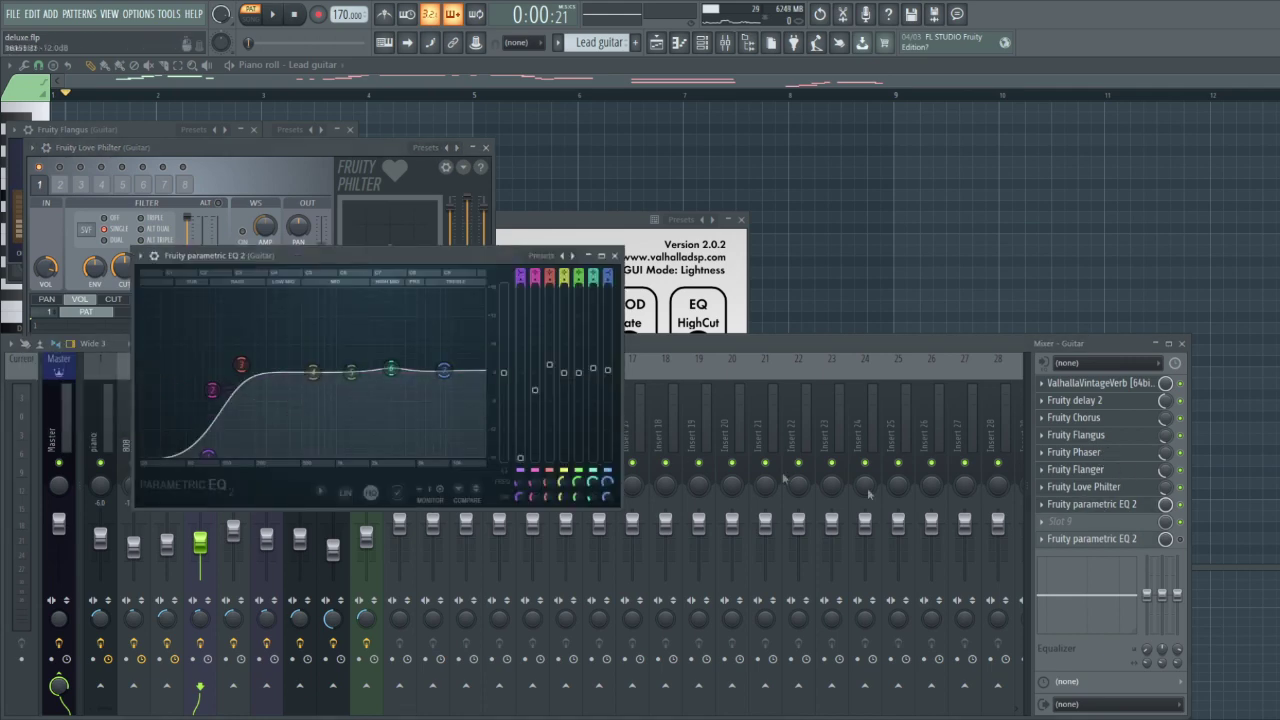
click(850, 277)
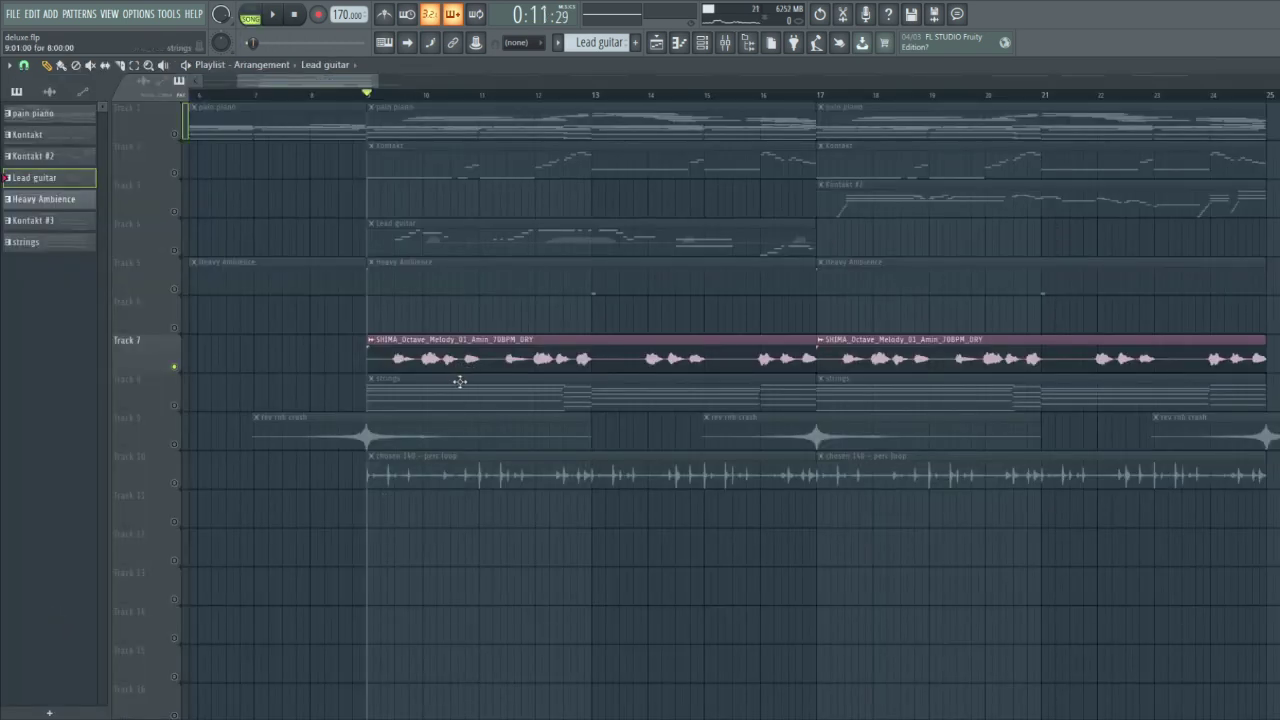
Bring the song arrangement into view and play it back from bar 9
scroll(460, 380, right, 3)
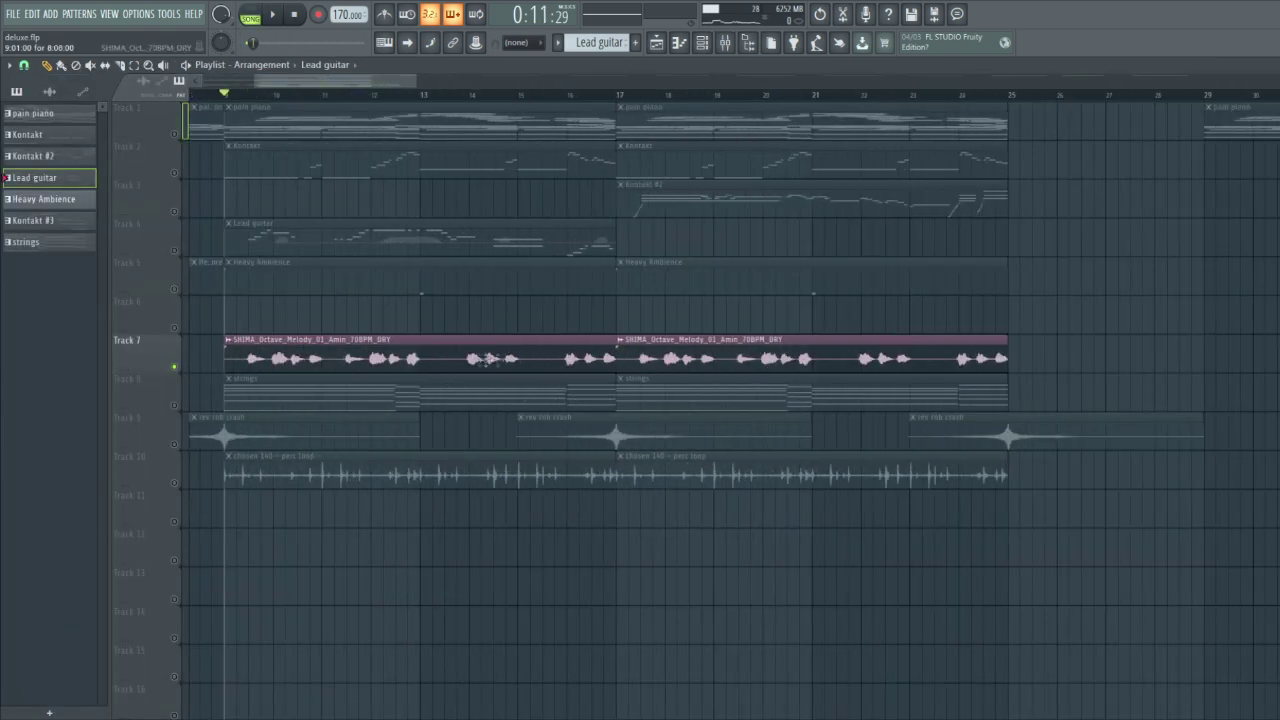
ctrl+scroll(272, 345, up, 2)
key(space)
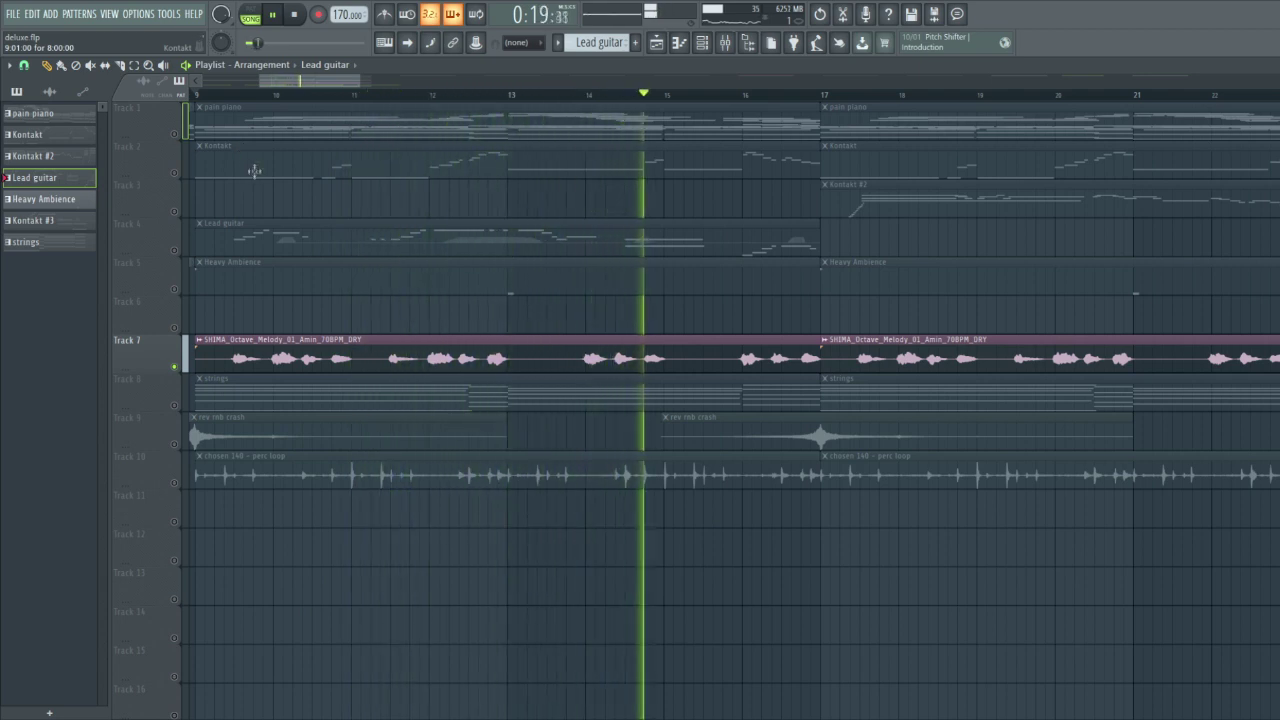
click(295, 15)
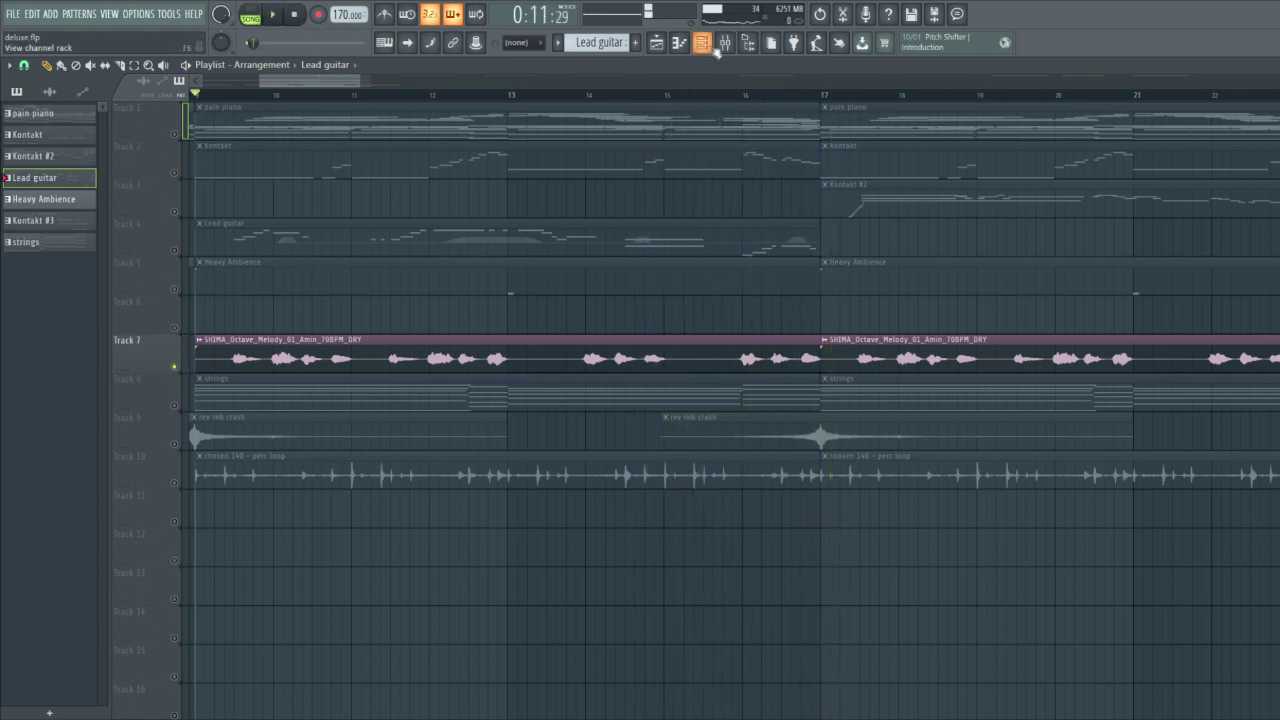
click(714, 48)
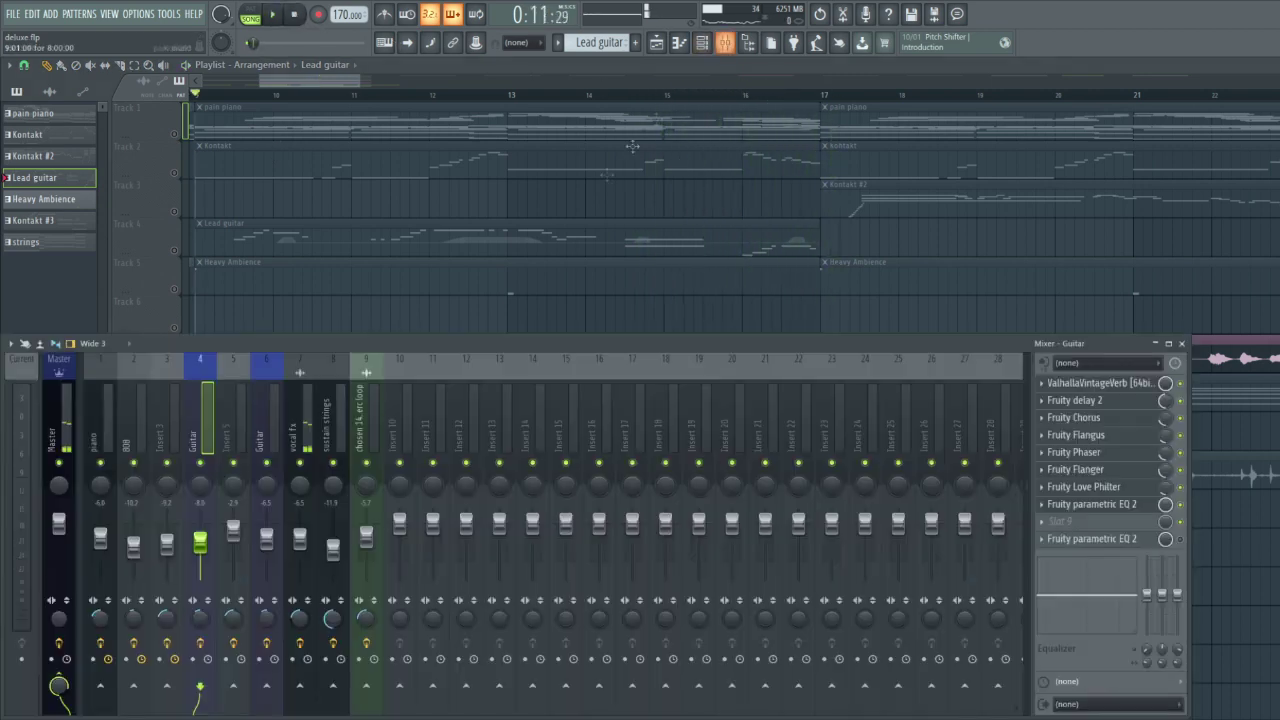
click(1140, 382)
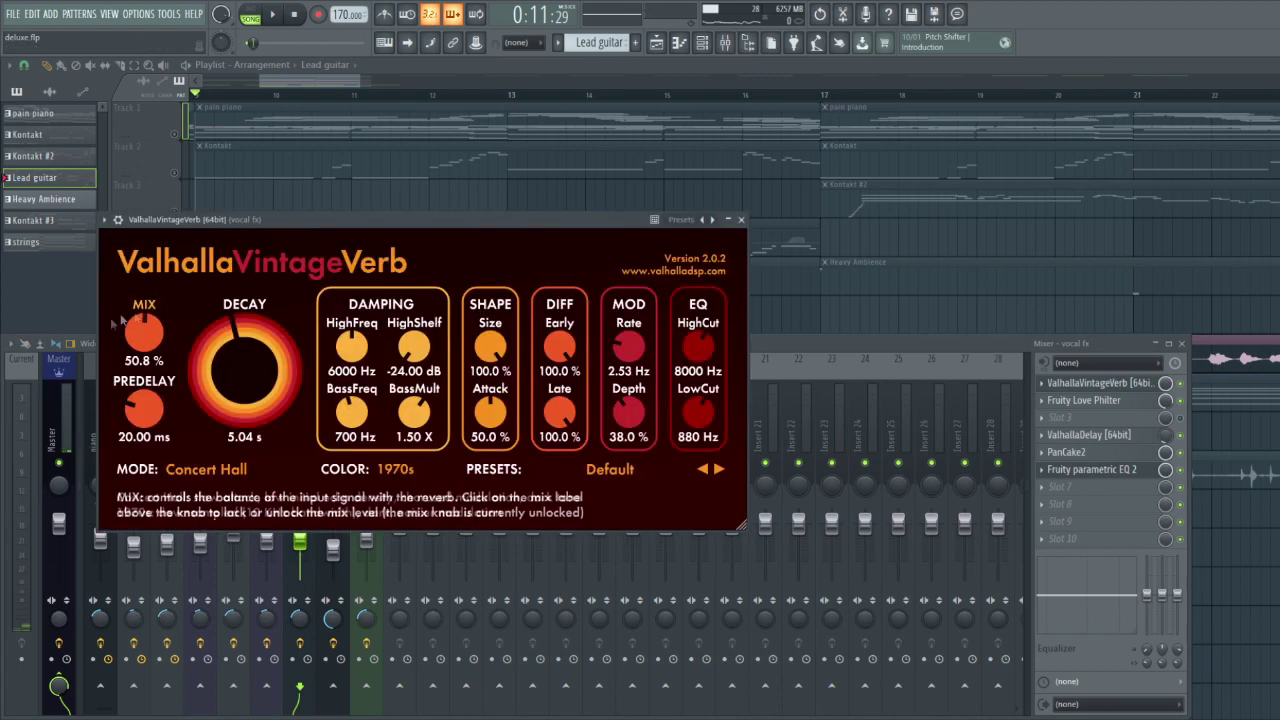
click(1148, 401)
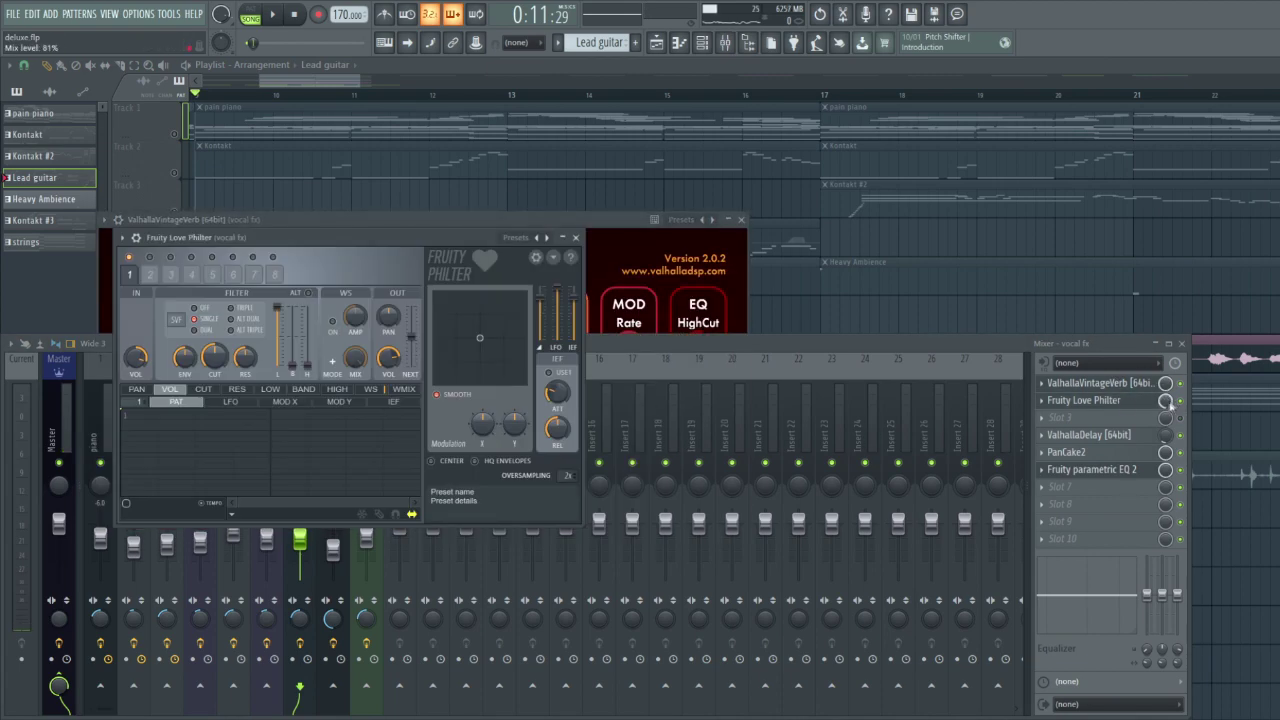
click(1098, 438)
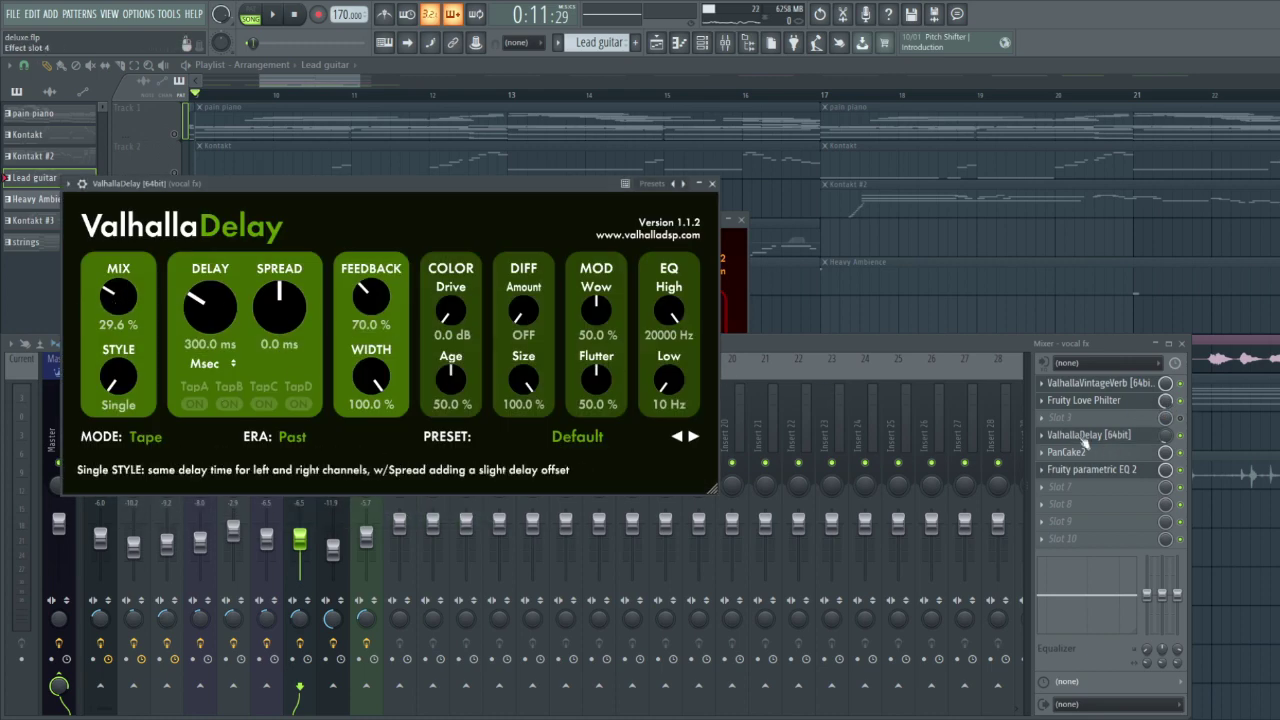
click(1084, 462)
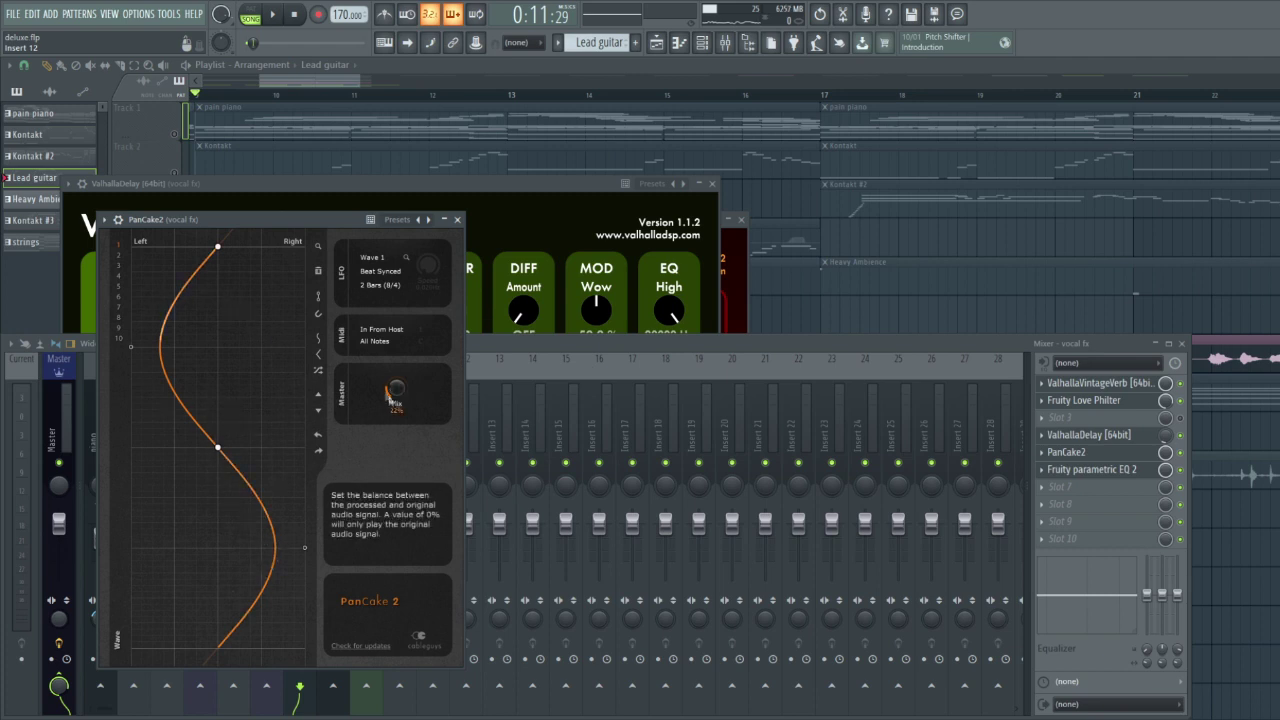
click(1092, 469)
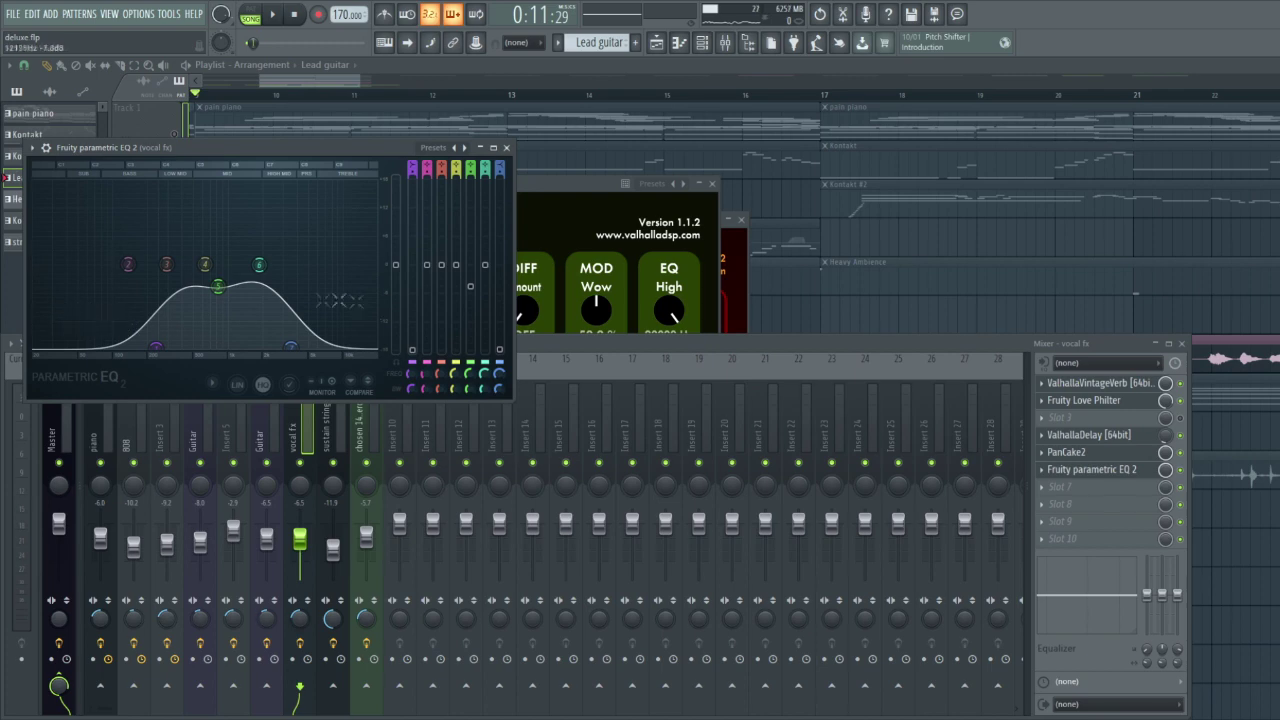
key(F12)
scroll(448, 400, down, 3)
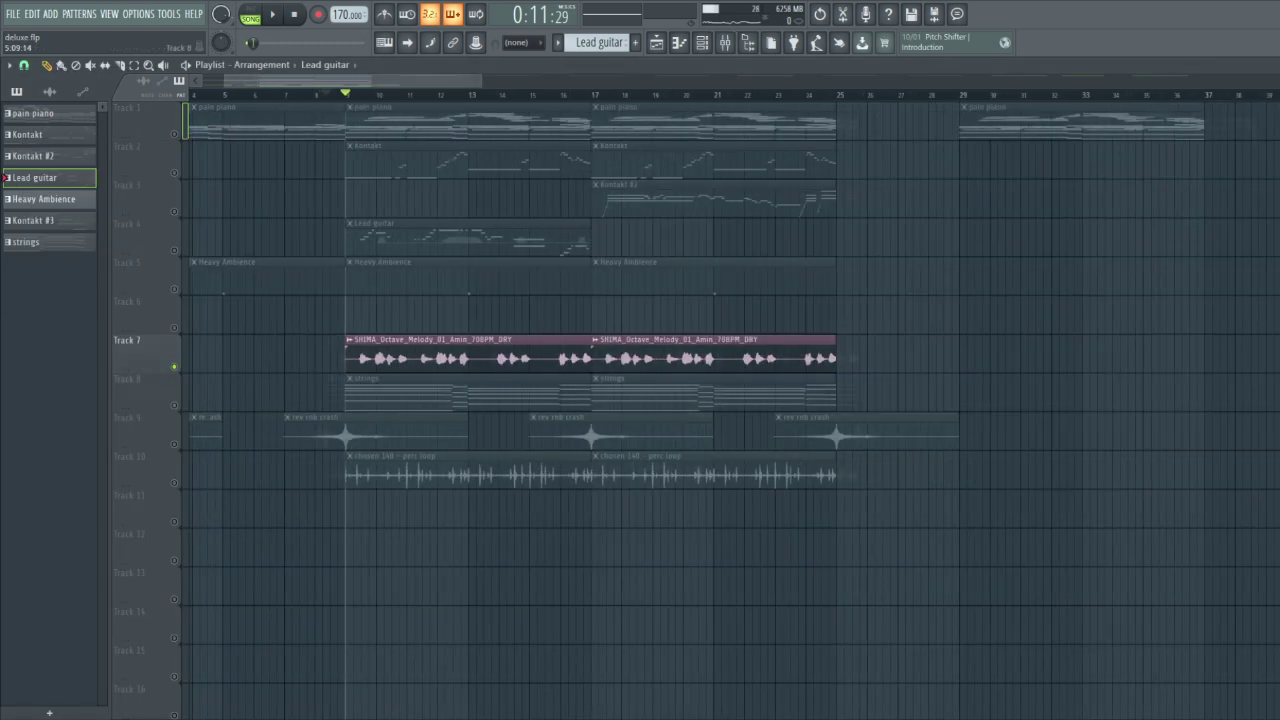
click(703, 42)
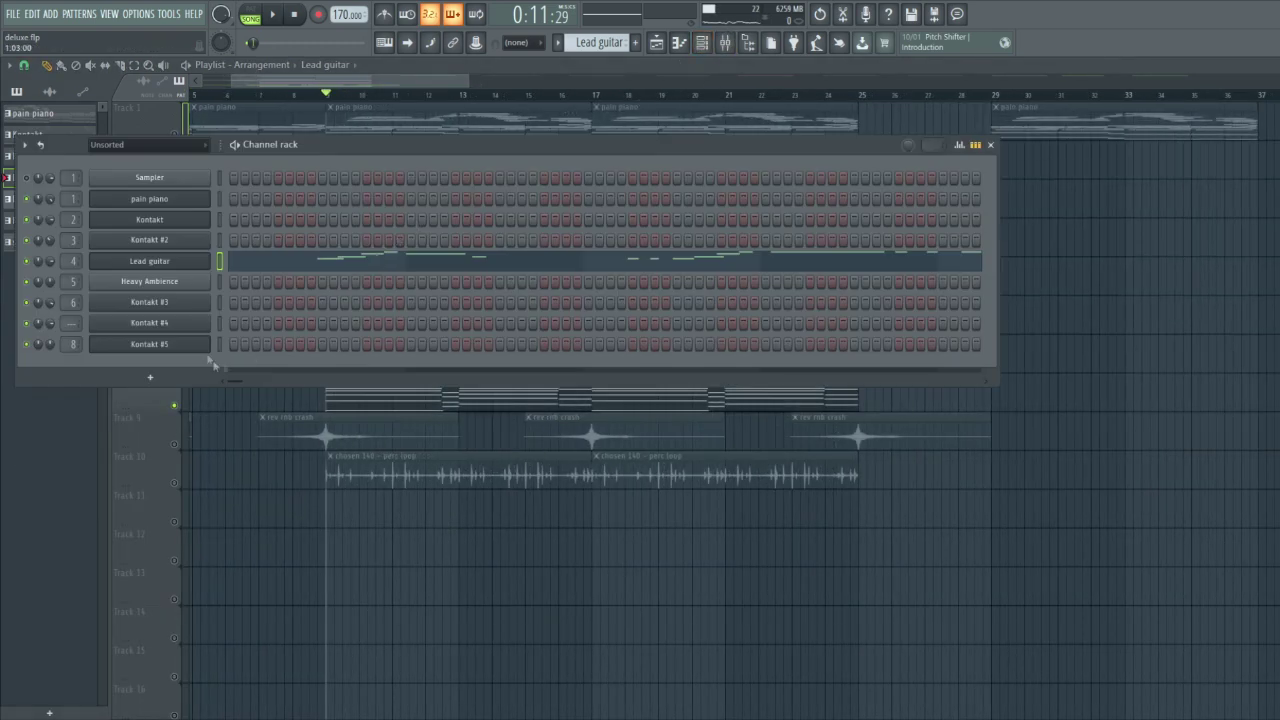
click(163, 343)
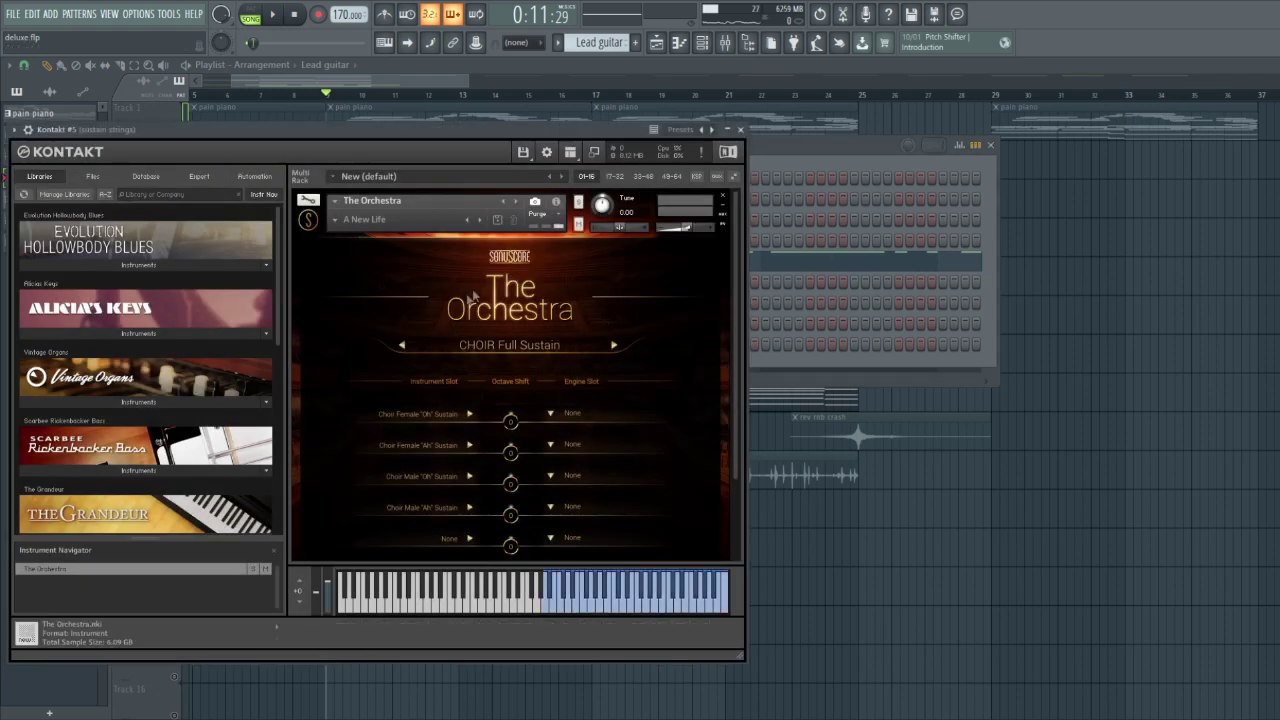
key(F12)
double_click(470, 388)
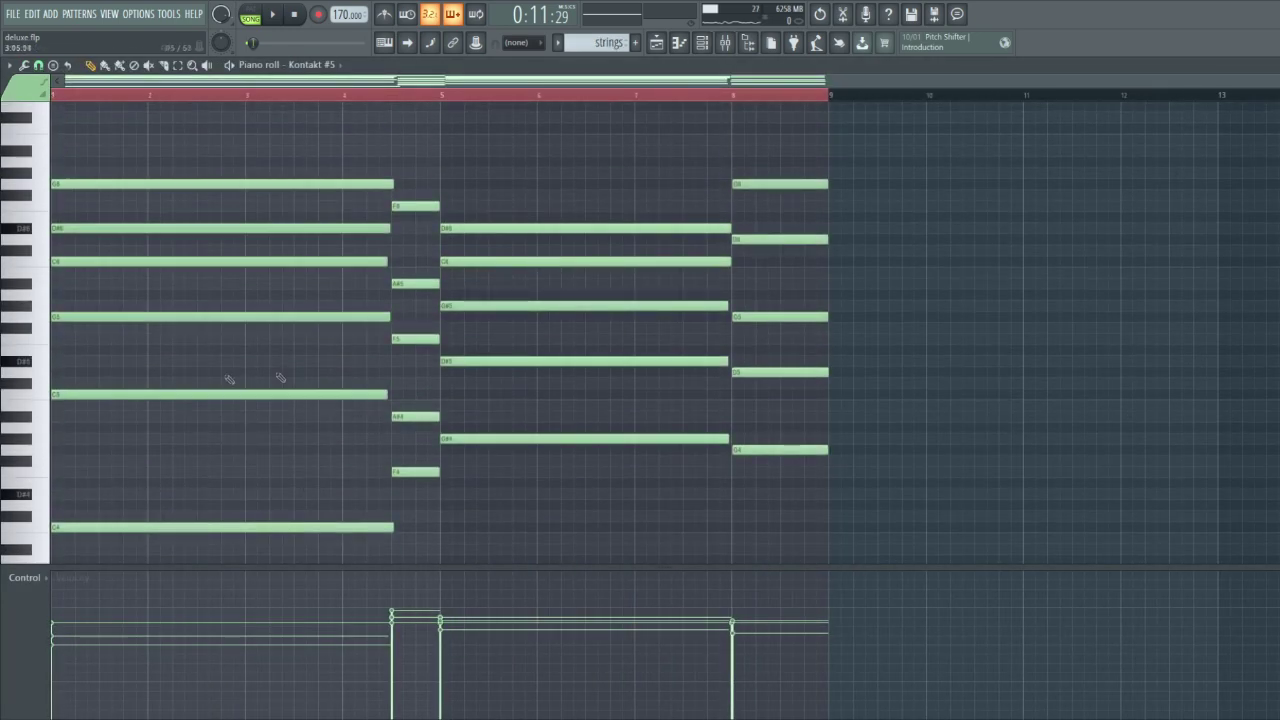
key(F5)
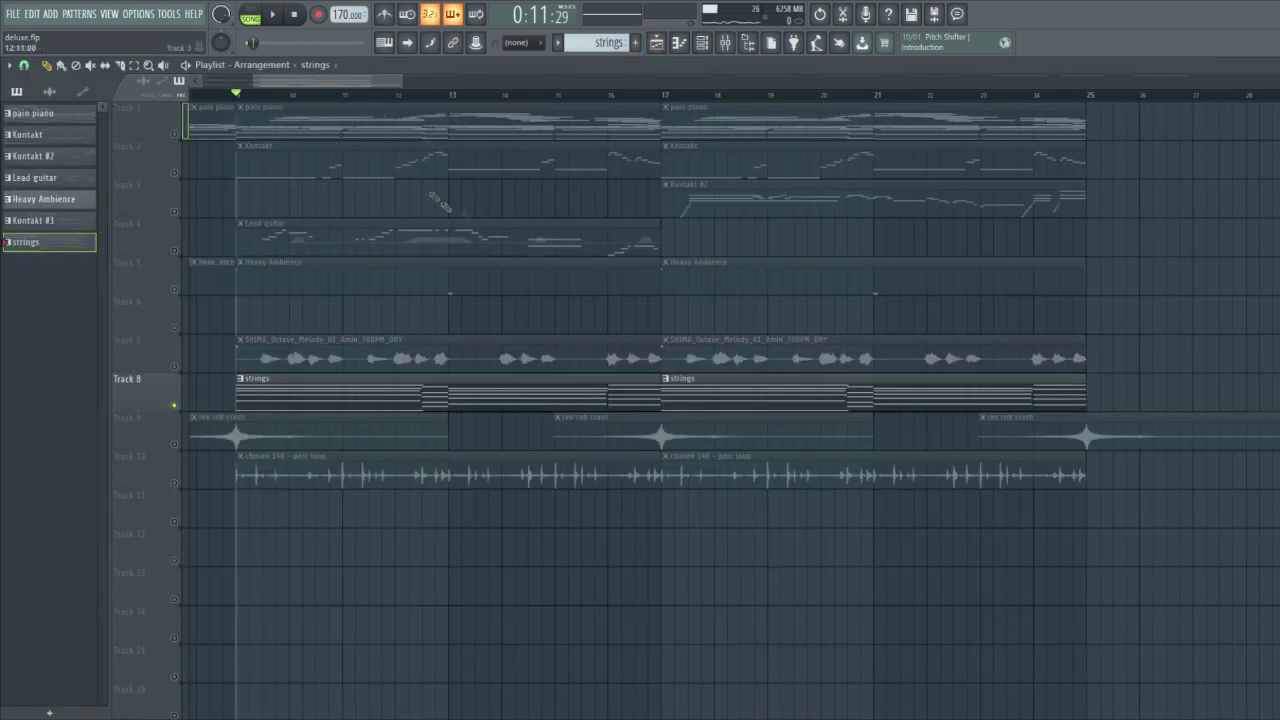
key(space)
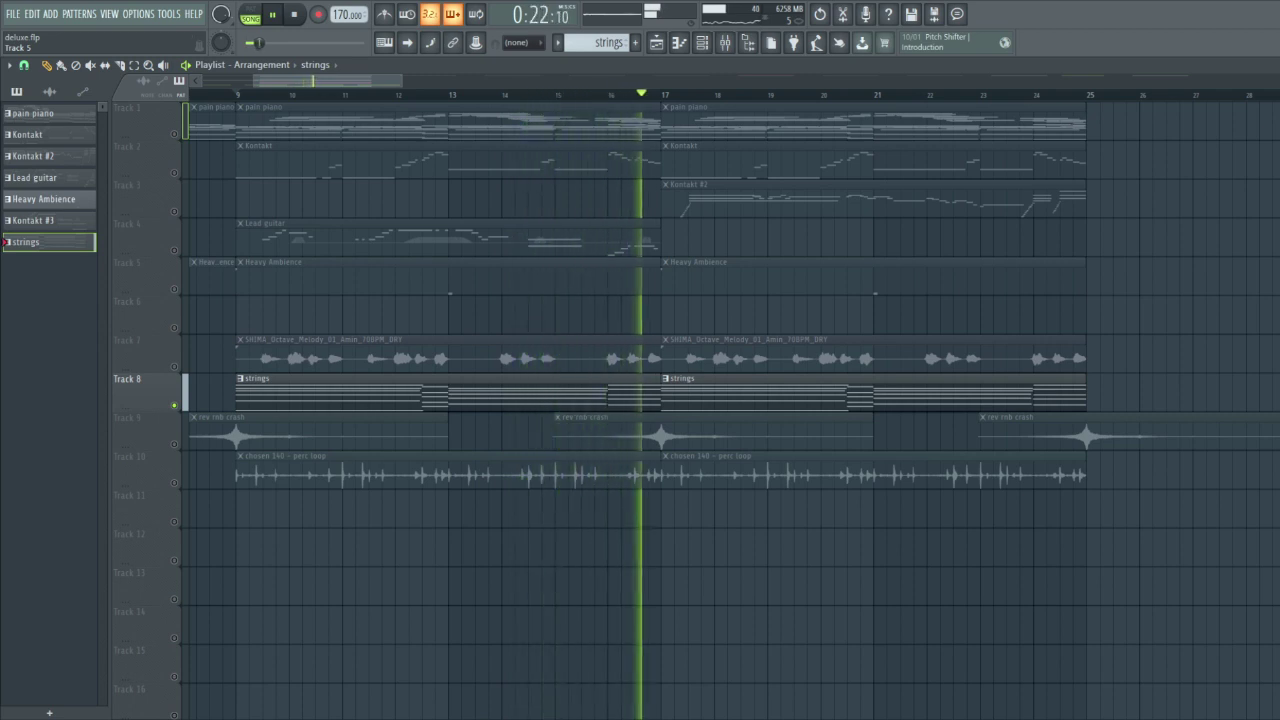
key(space)
click(725, 42)
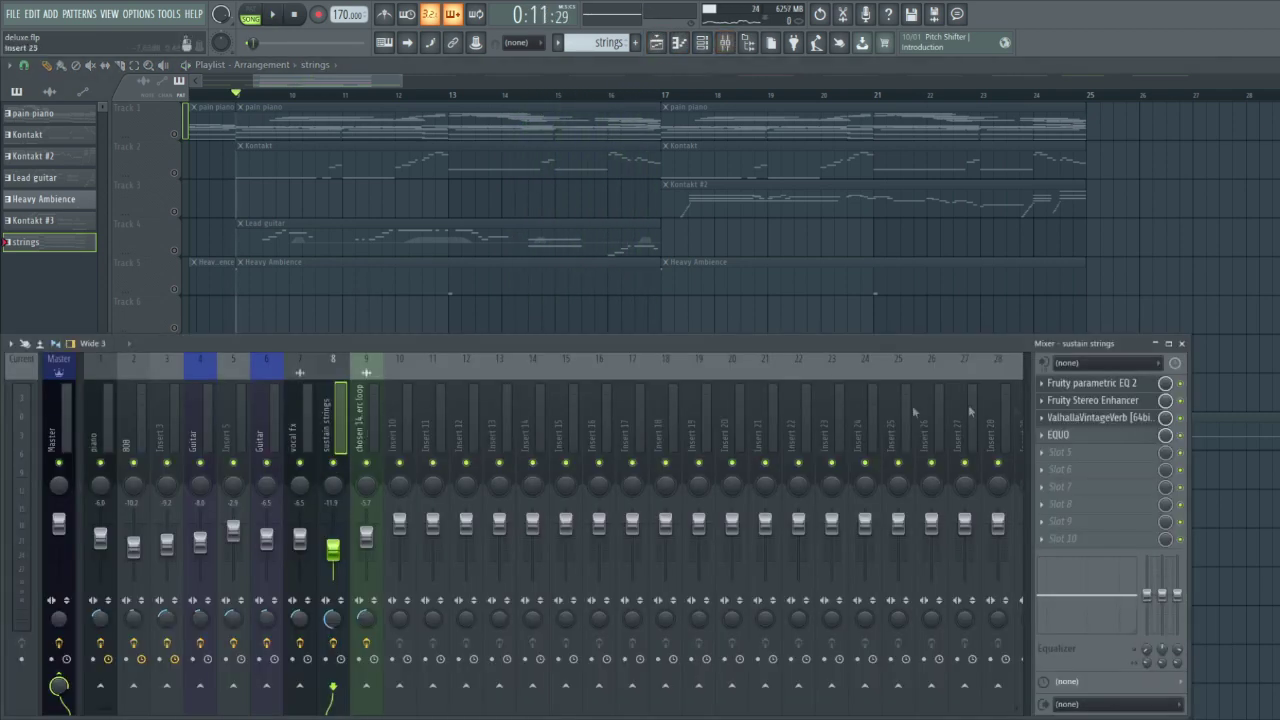
click(1100, 386)
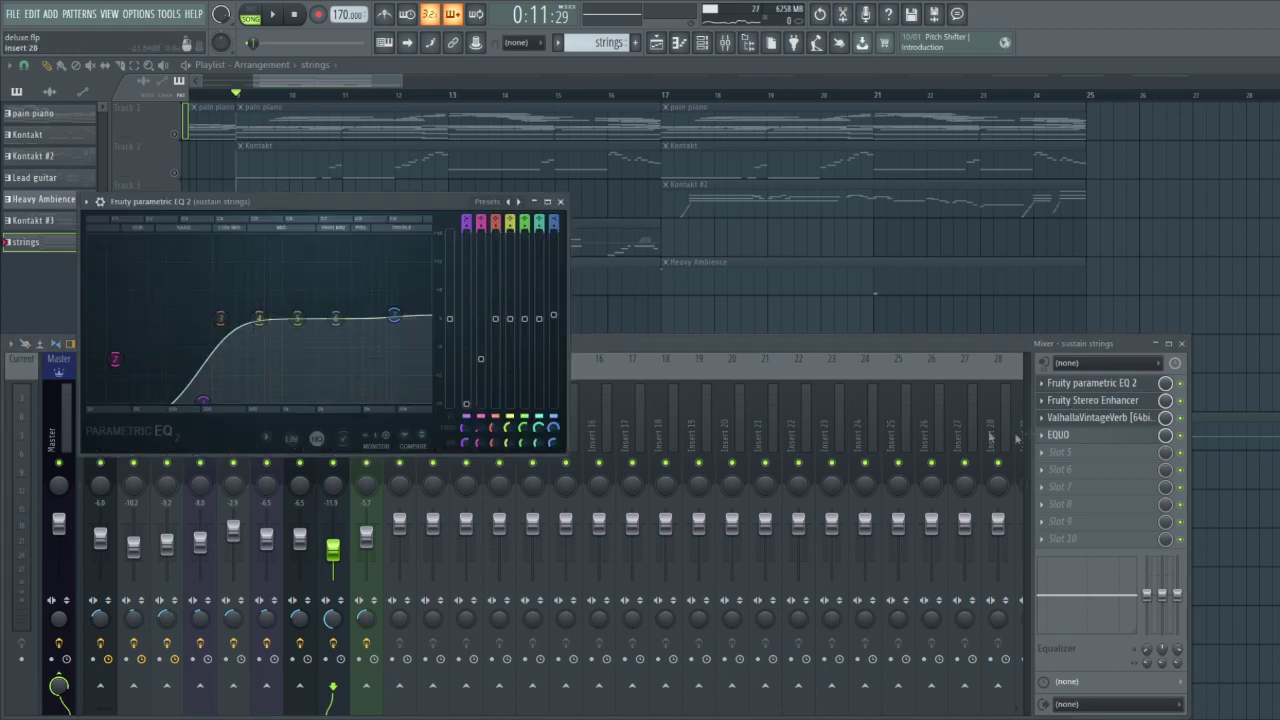
click(1080, 401)
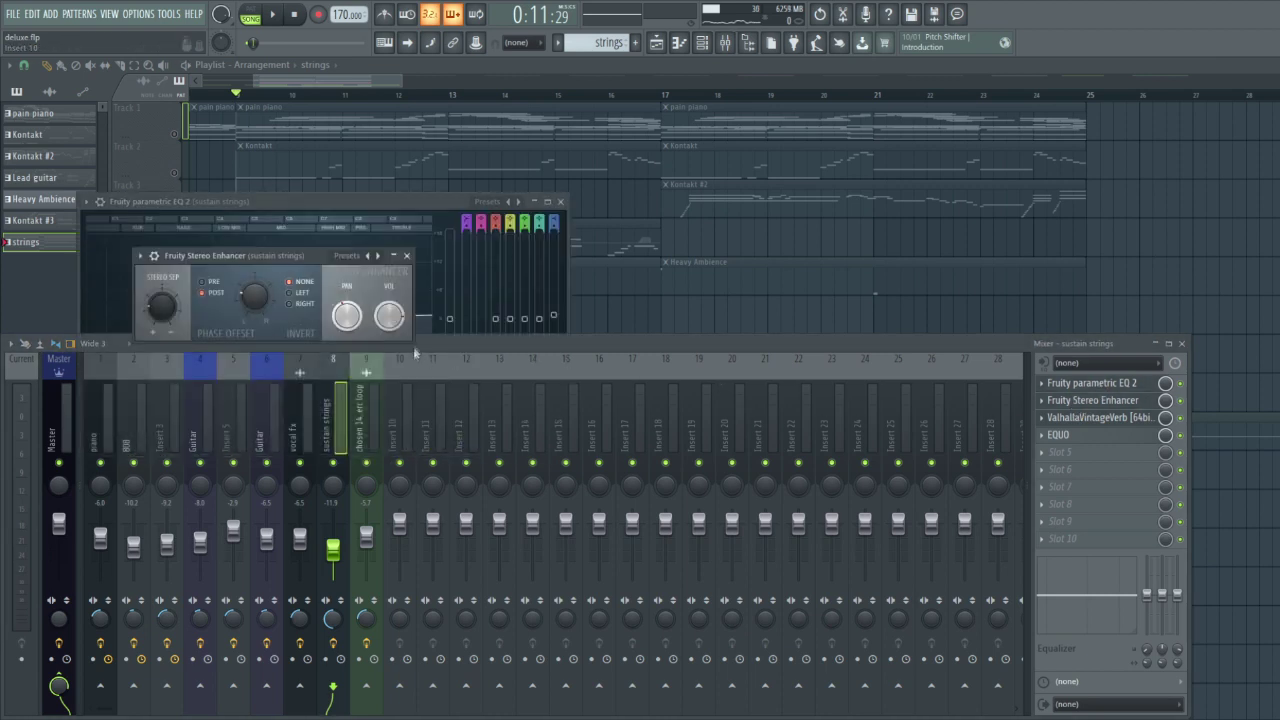
click(340, 262)
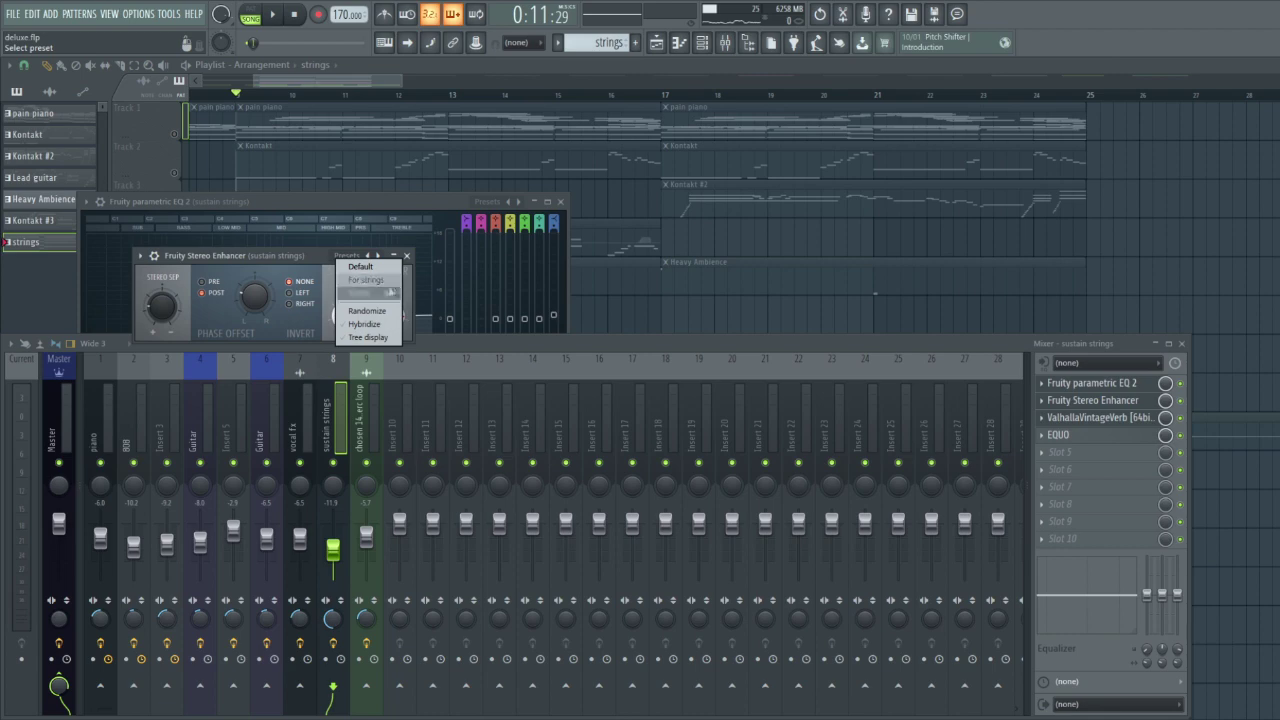
click(1084, 430)
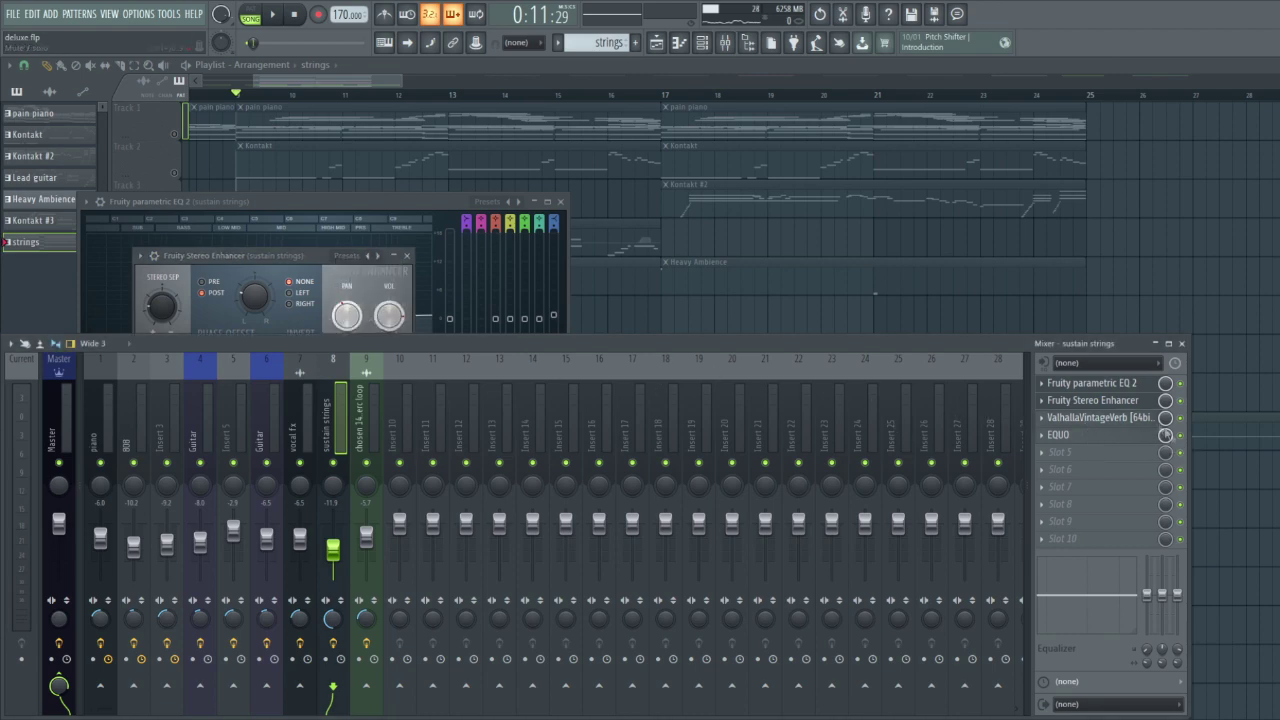
click(1100, 418)
click(1100, 436)
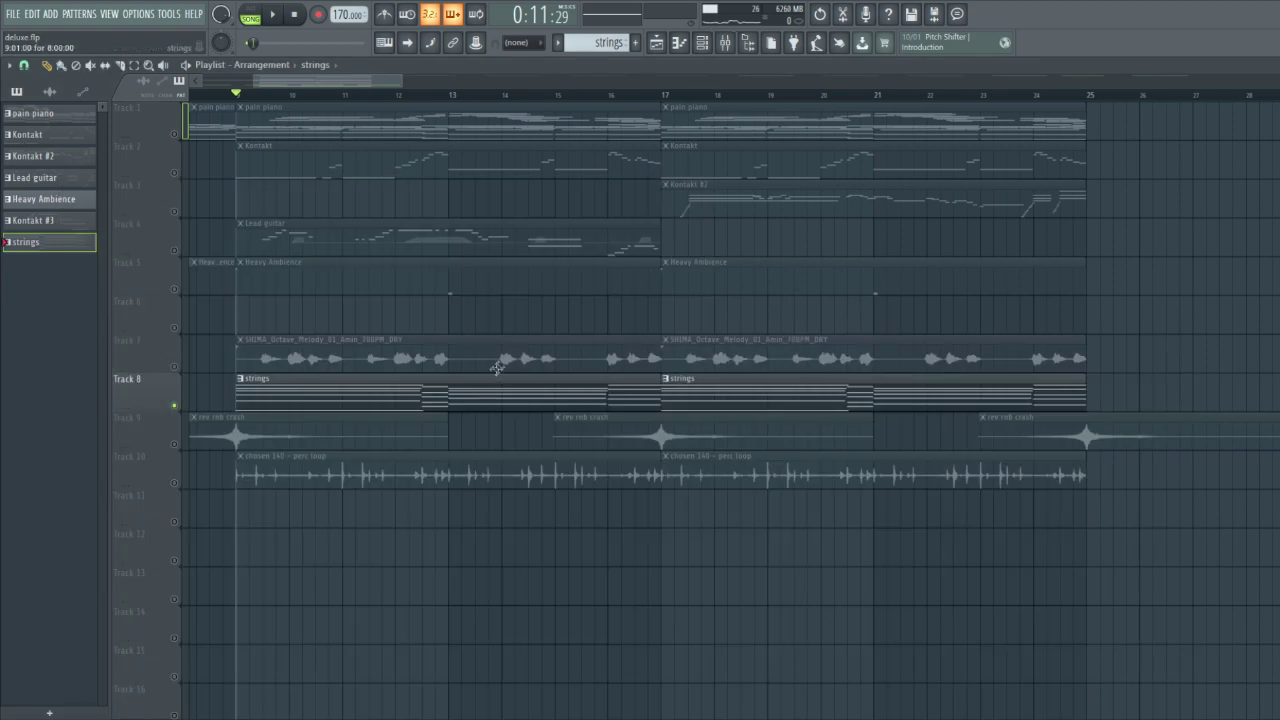
scroll(621, 463, up, 2)
Open the Kontakt #2 organ instrument from the Channel rack's instrument list
scroll(621, 463, up, 2)
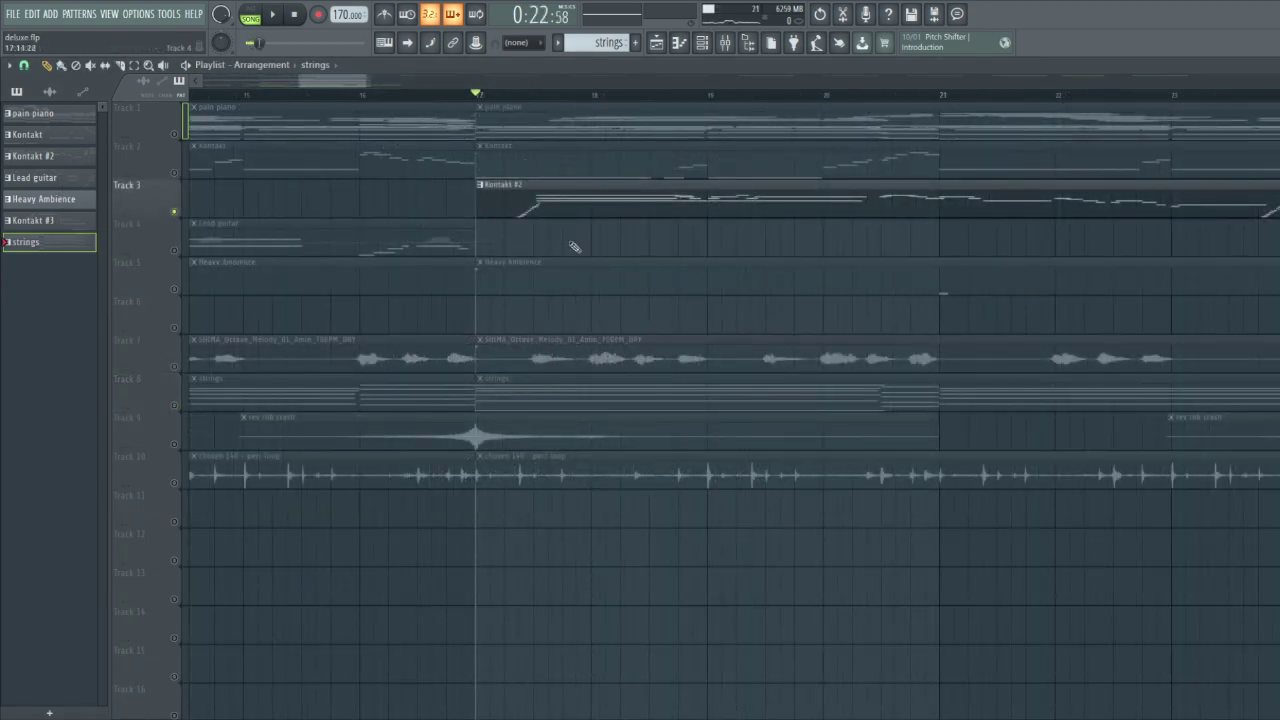
scroll(571, 243, down, 2)
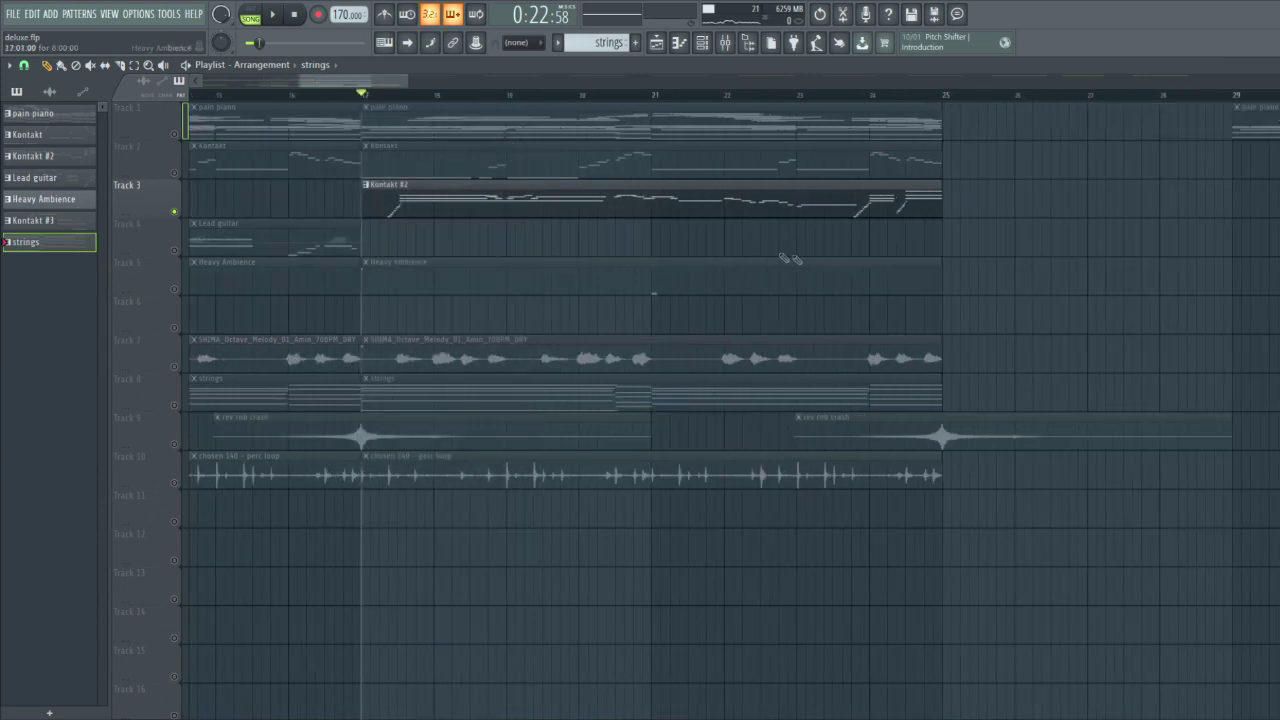
click(703, 42)
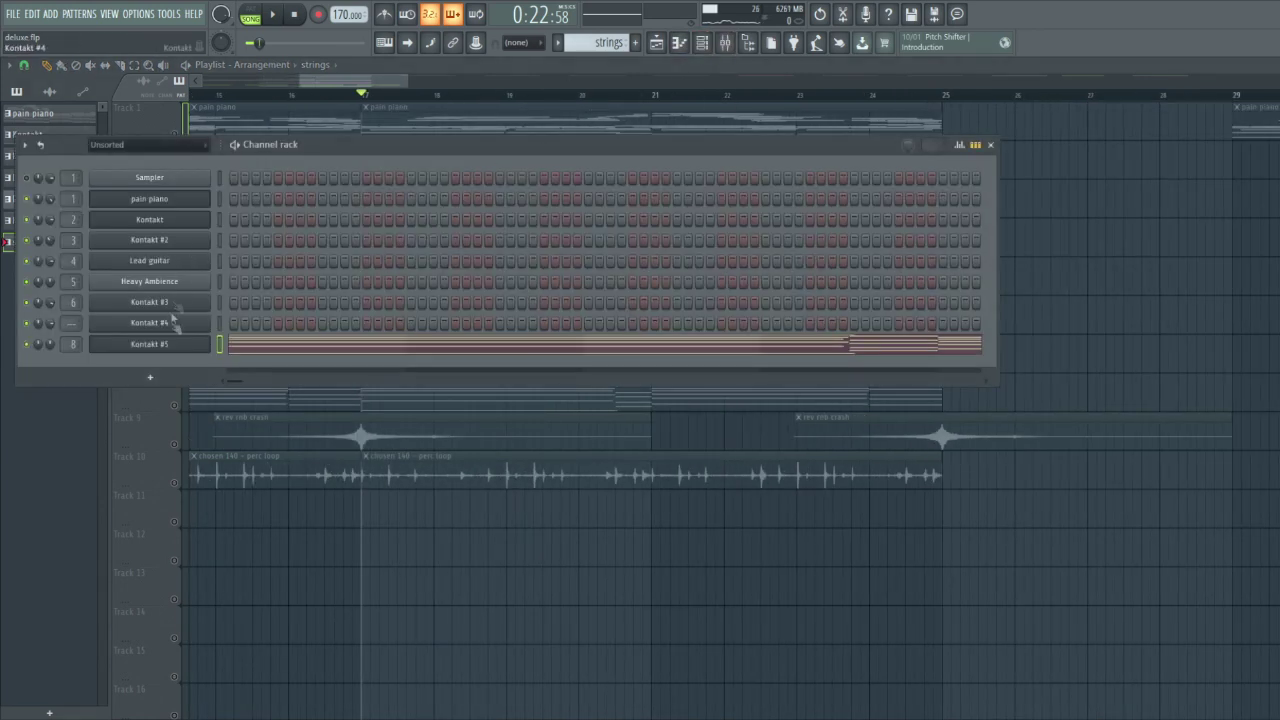
click(168, 266)
click(100, 246)
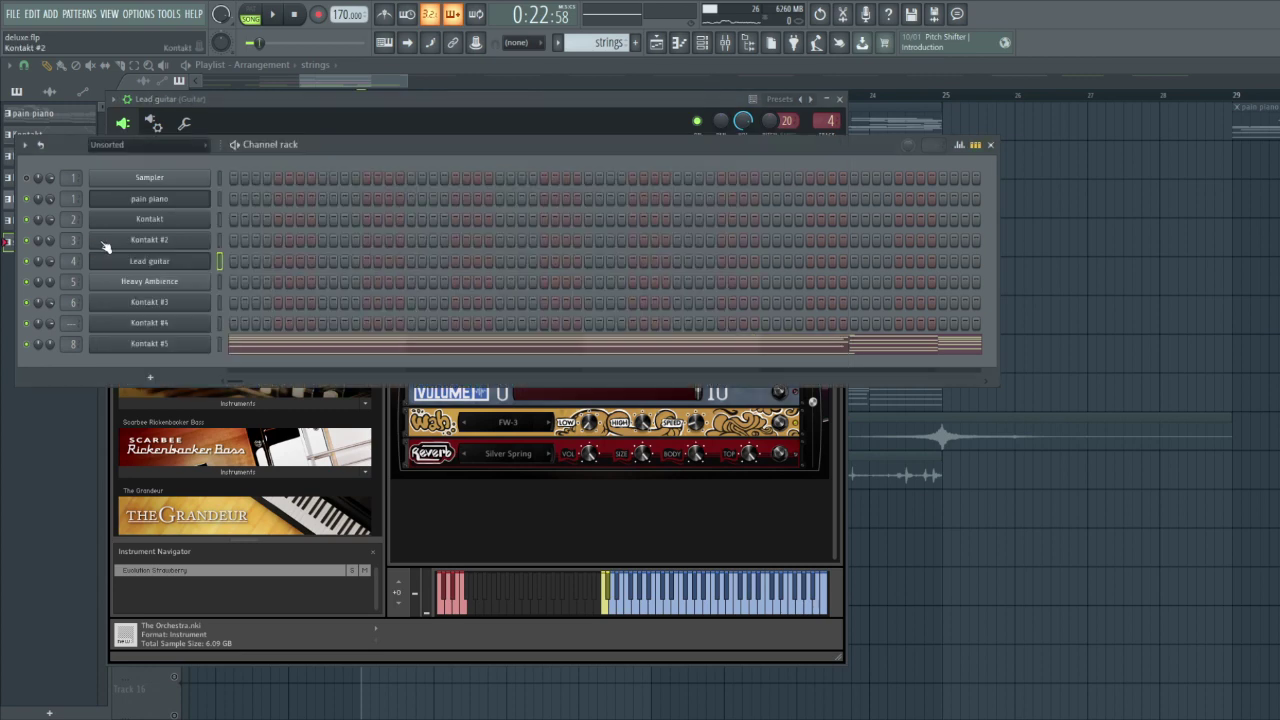
click(140, 243)
Expand the Vintage Organs instruments and set the Praise The Lord organ to preset 9
drag(500, 213, 595, 115)
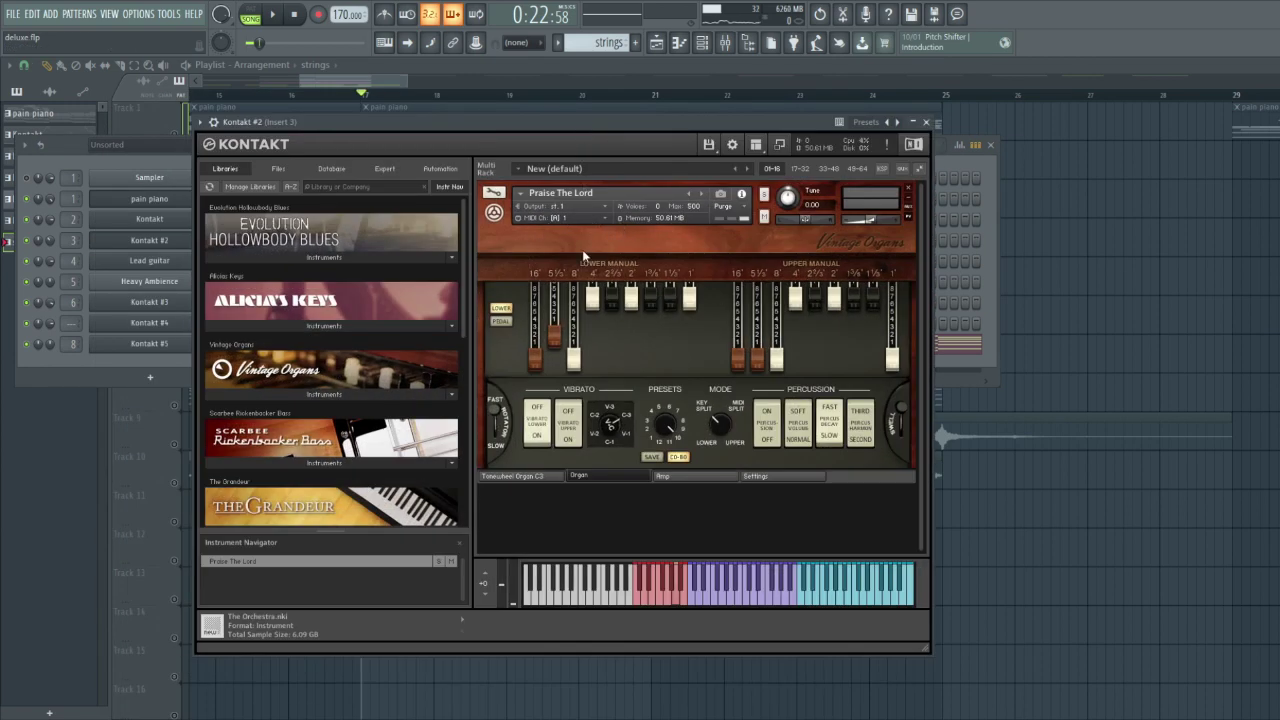
click(350, 394)
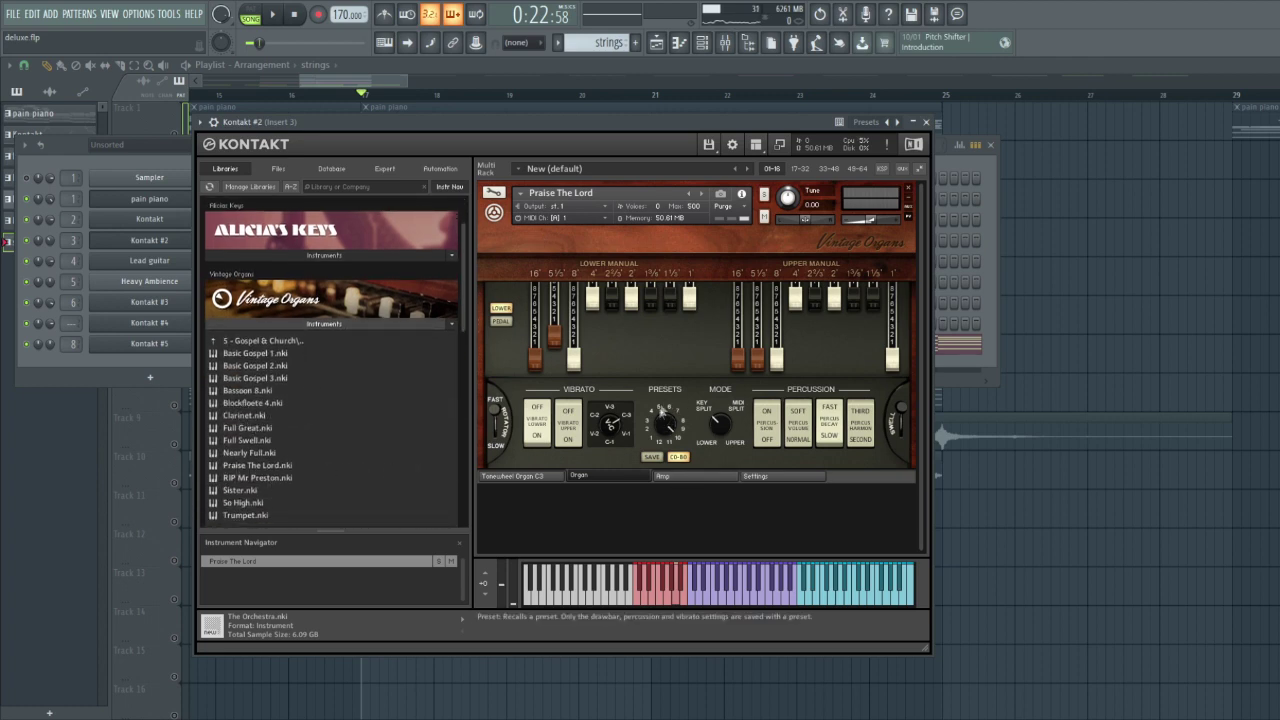
drag(677, 441, 669, 427)
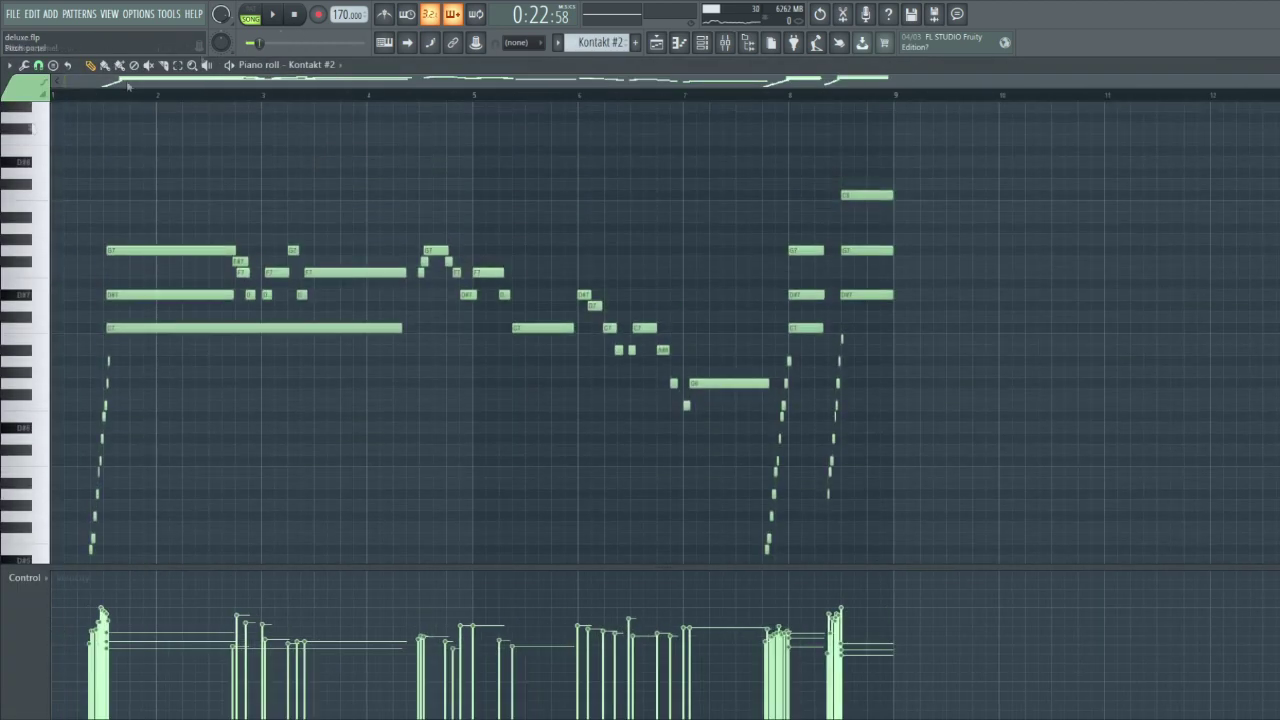
key(space)
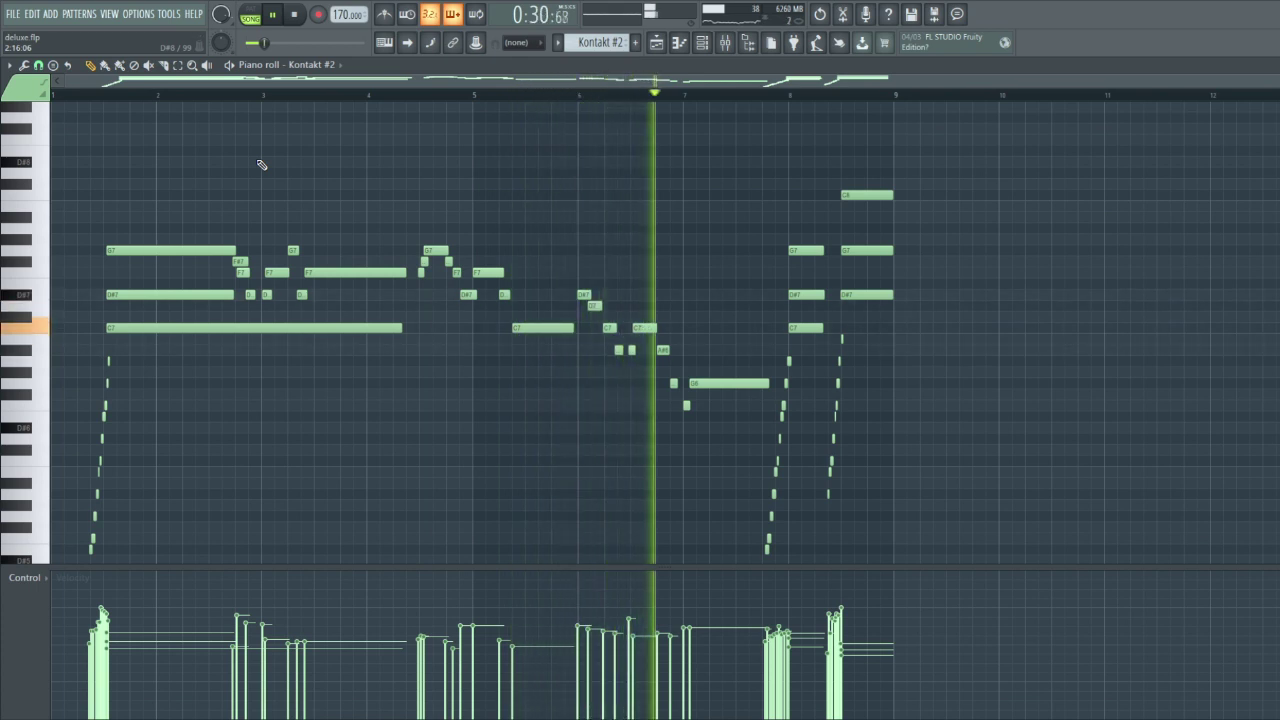
click(272, 16)
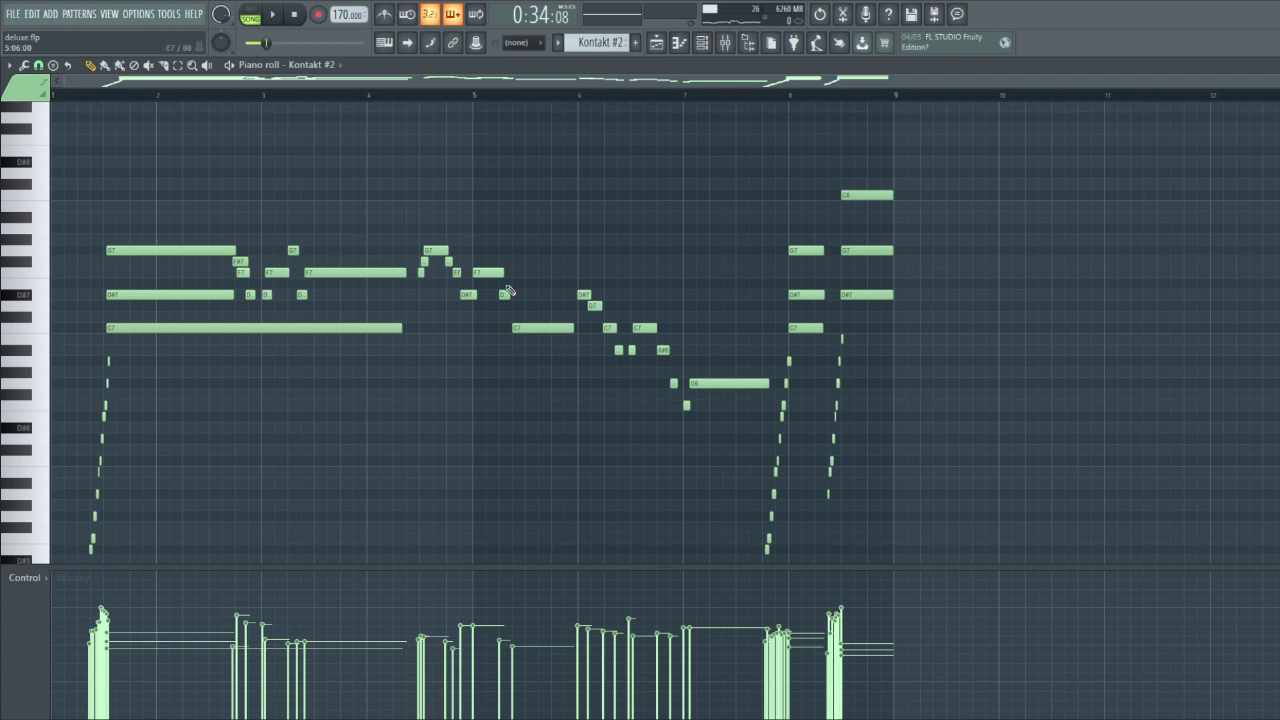
Inspect Insert 3's Parametric EQ 2, ValhallaVintageVerb, RC-20 Retro Color and Love Philter, then close them
click(725, 42)
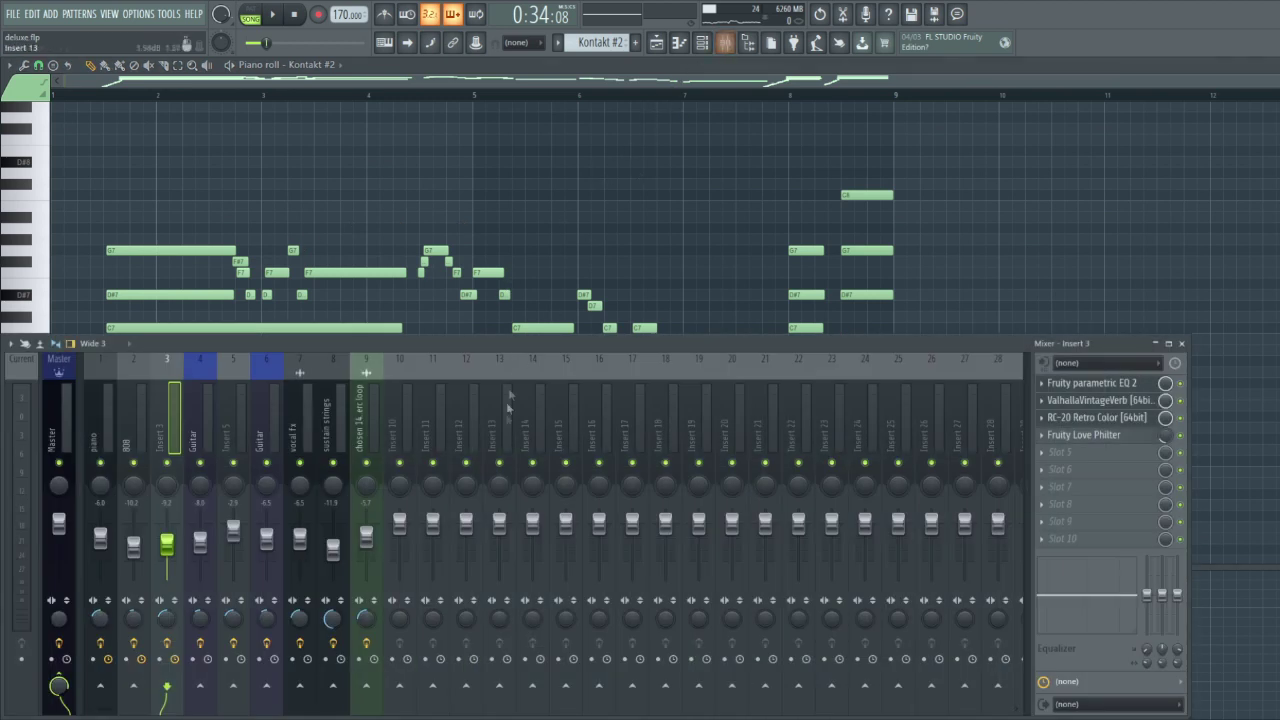
click(1092, 383)
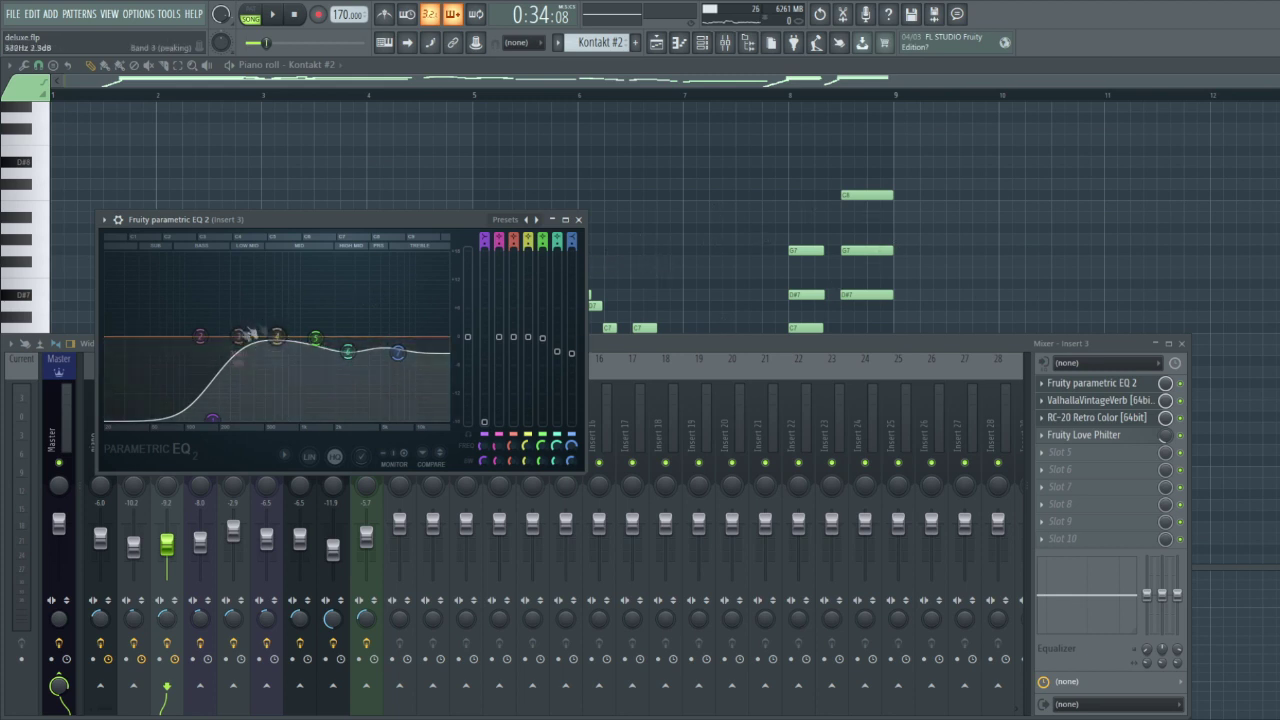
click(1090, 400)
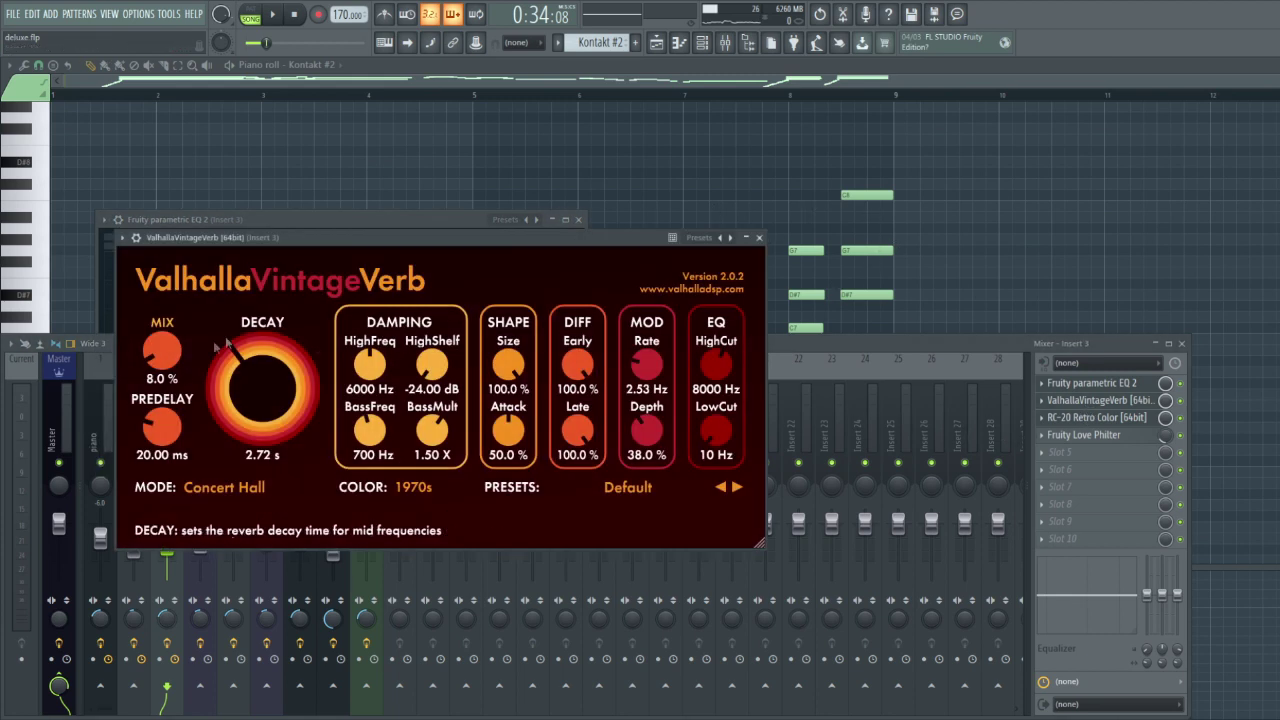
click(1097, 417)
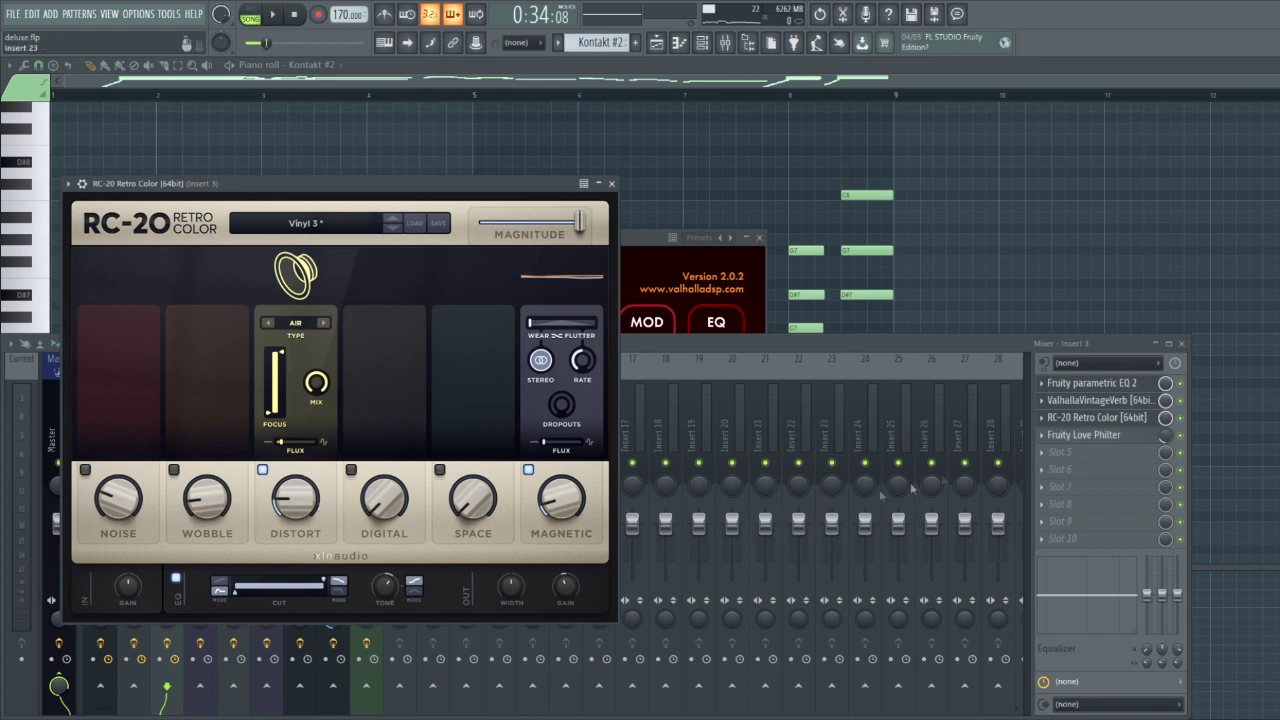
click(1127, 438)
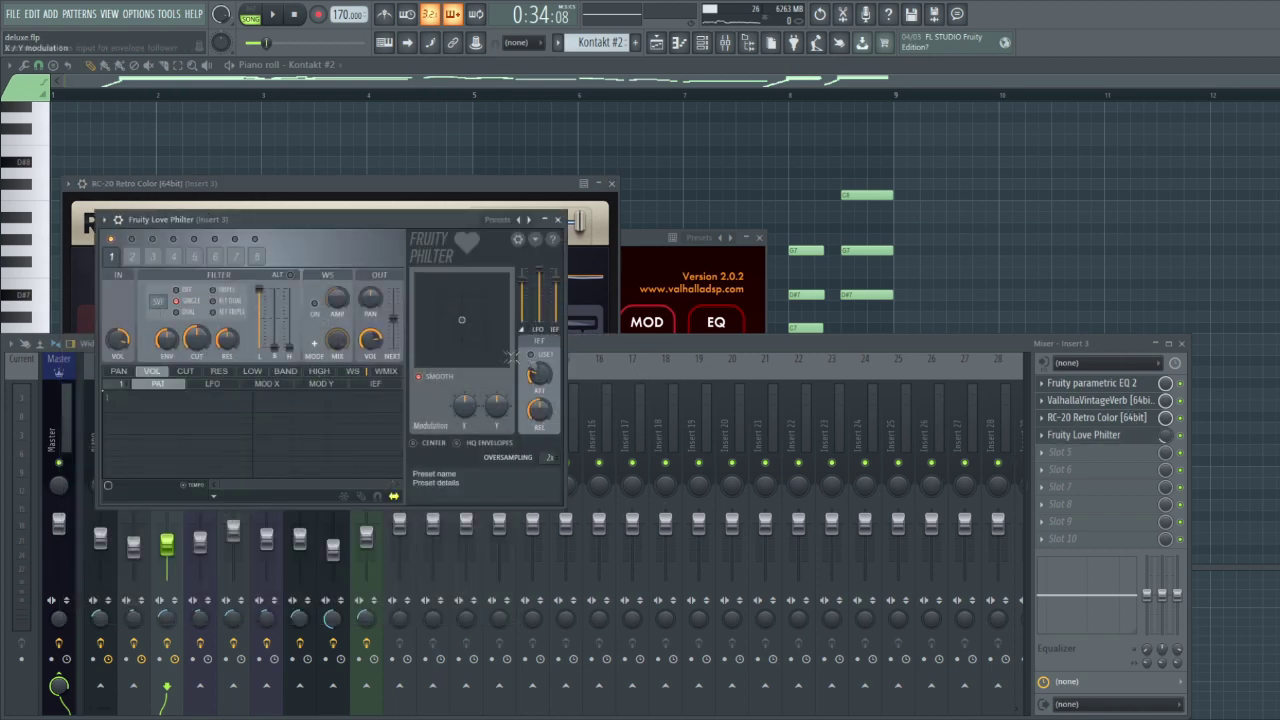
click(703, 152)
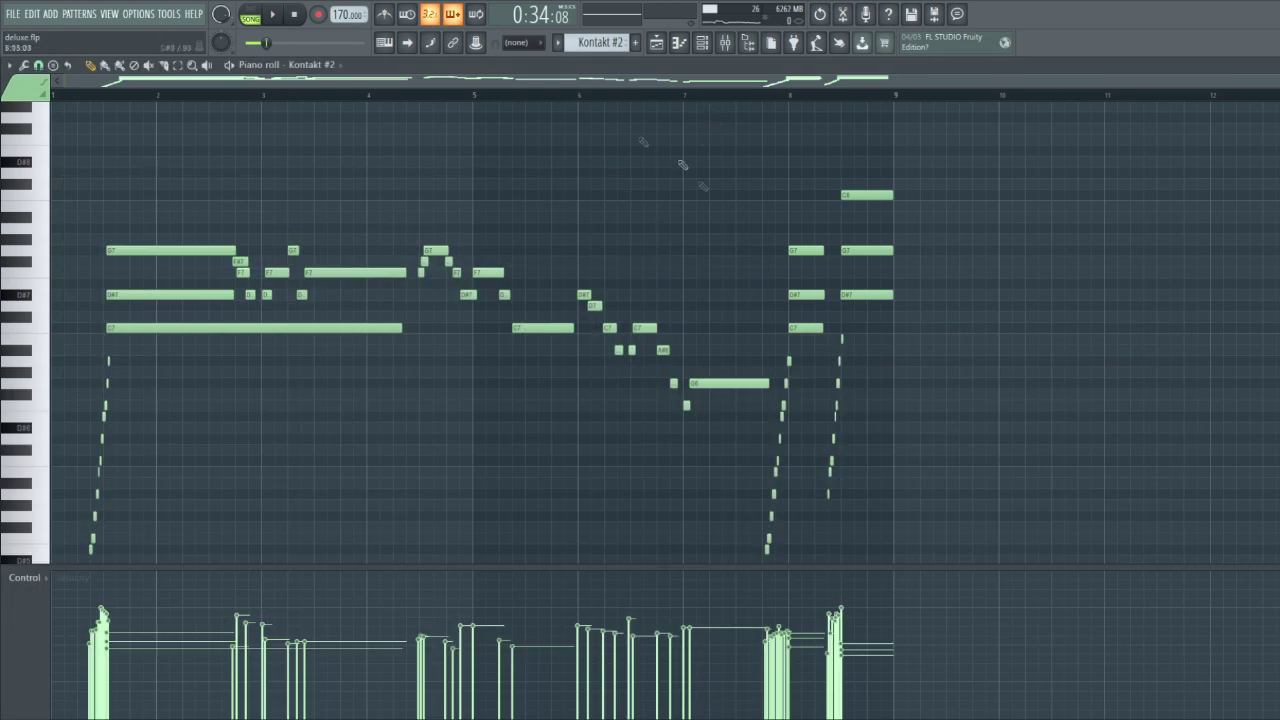
key(F5)
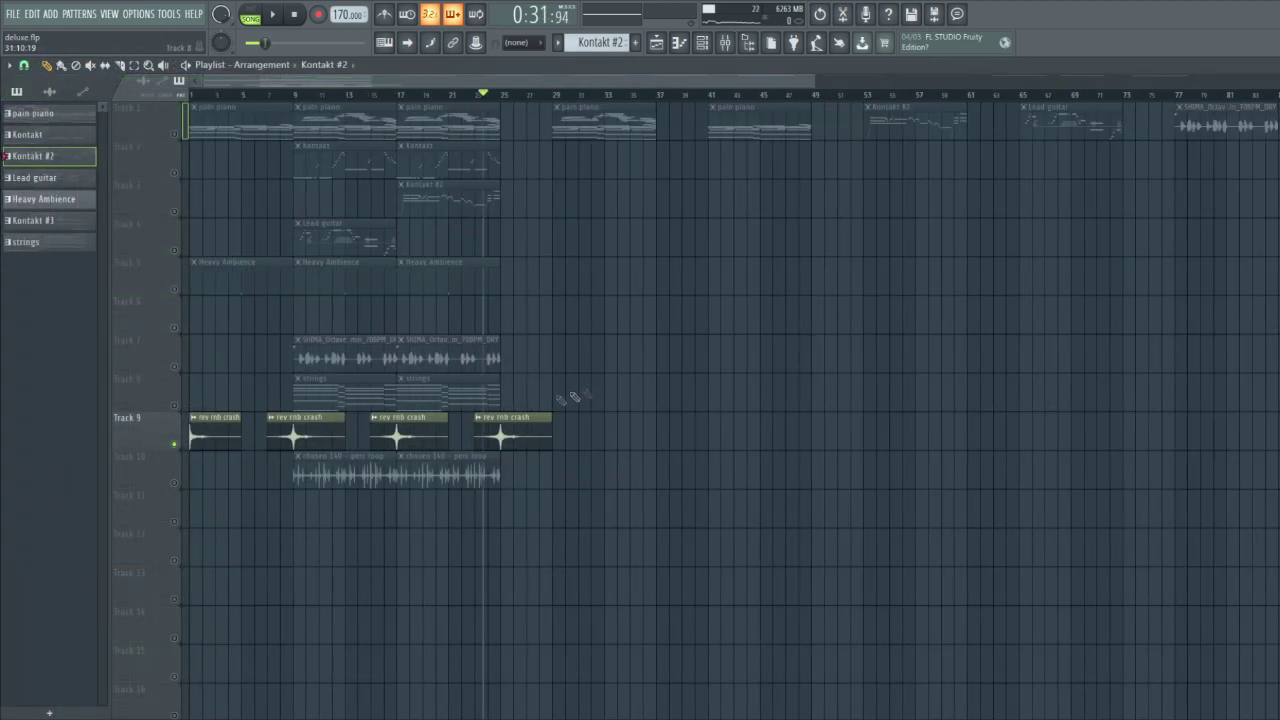
scroll(359, 409, up, 2)
drag(617, 432, 448, 432)
scroll(448, 100, up, 3)
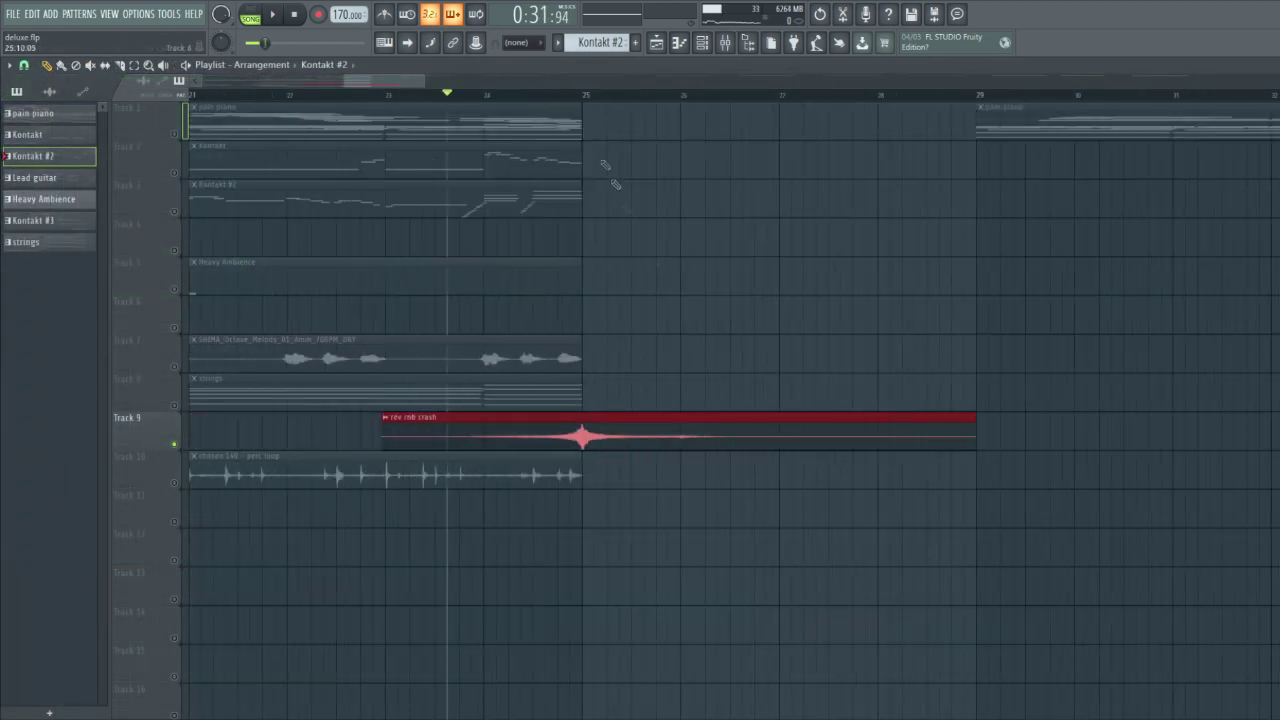
click(430, 100)
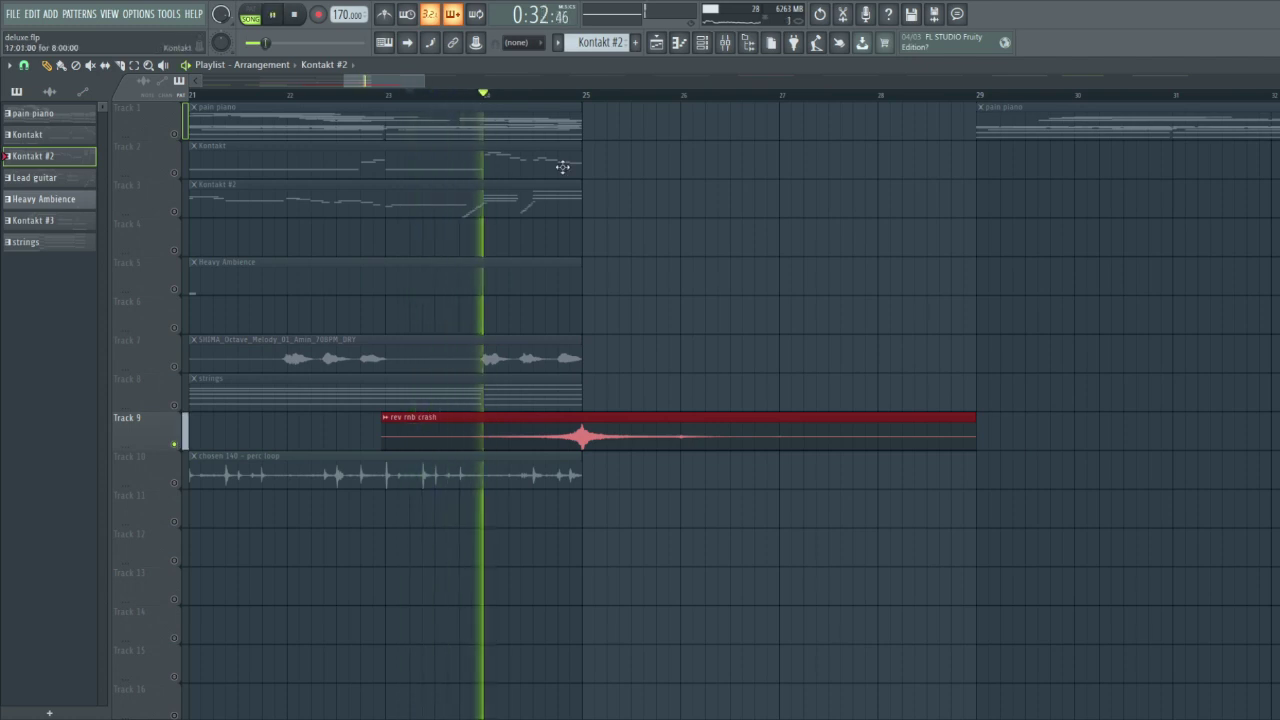
scroll(670, 224, down, 3)
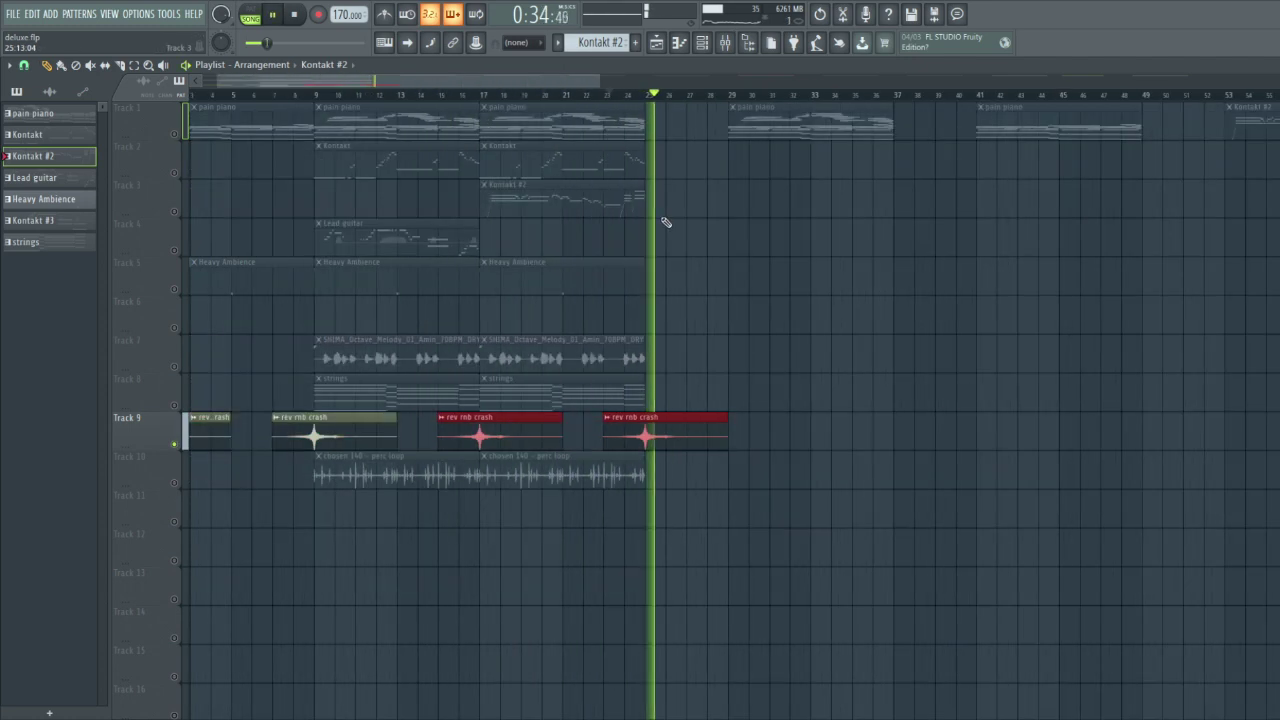
key(space)
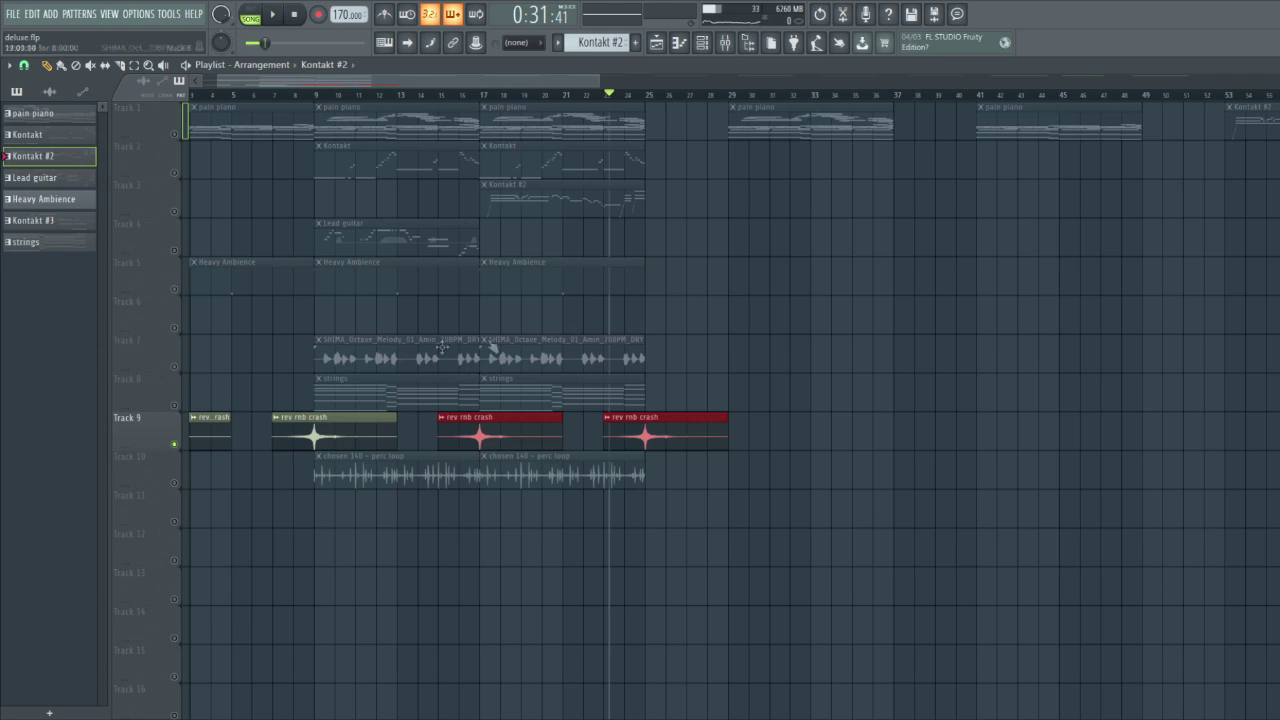
scroll(230, 413, up, 2)
right_click(168, 485)
click(99, 482)
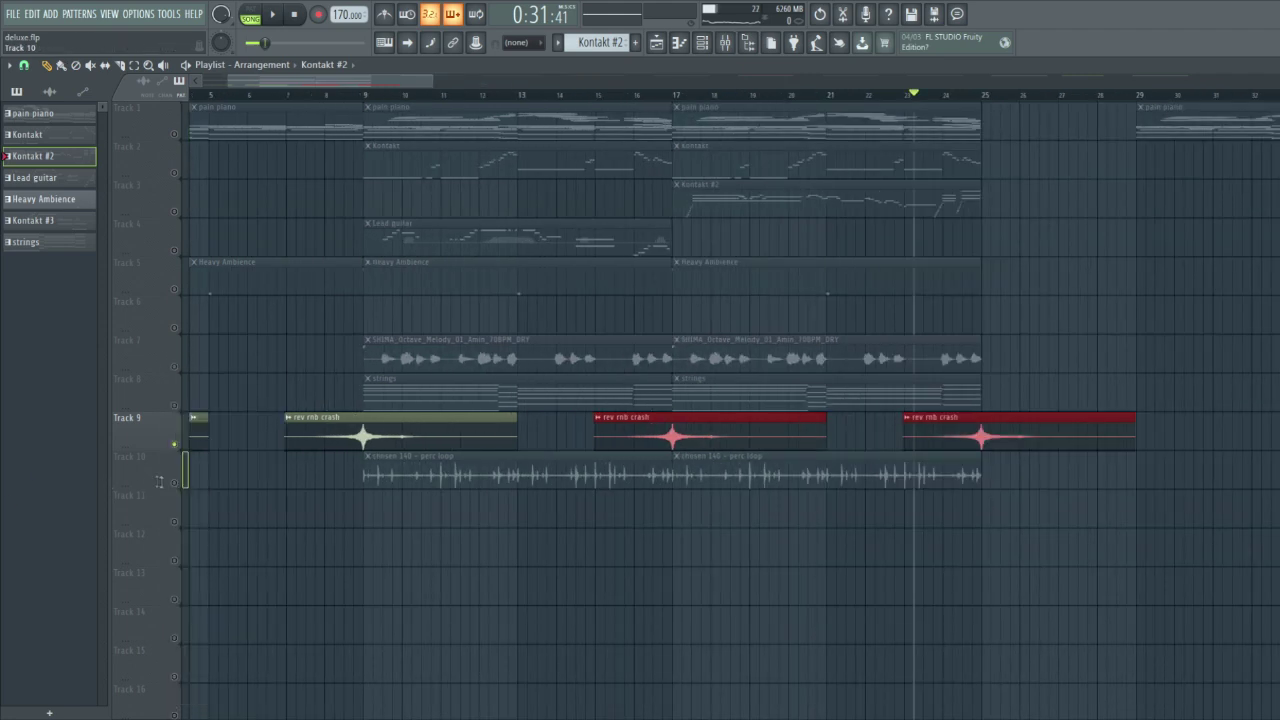
click(140, 470)
scroll(388, 477, up, 2)
click(357, 94)
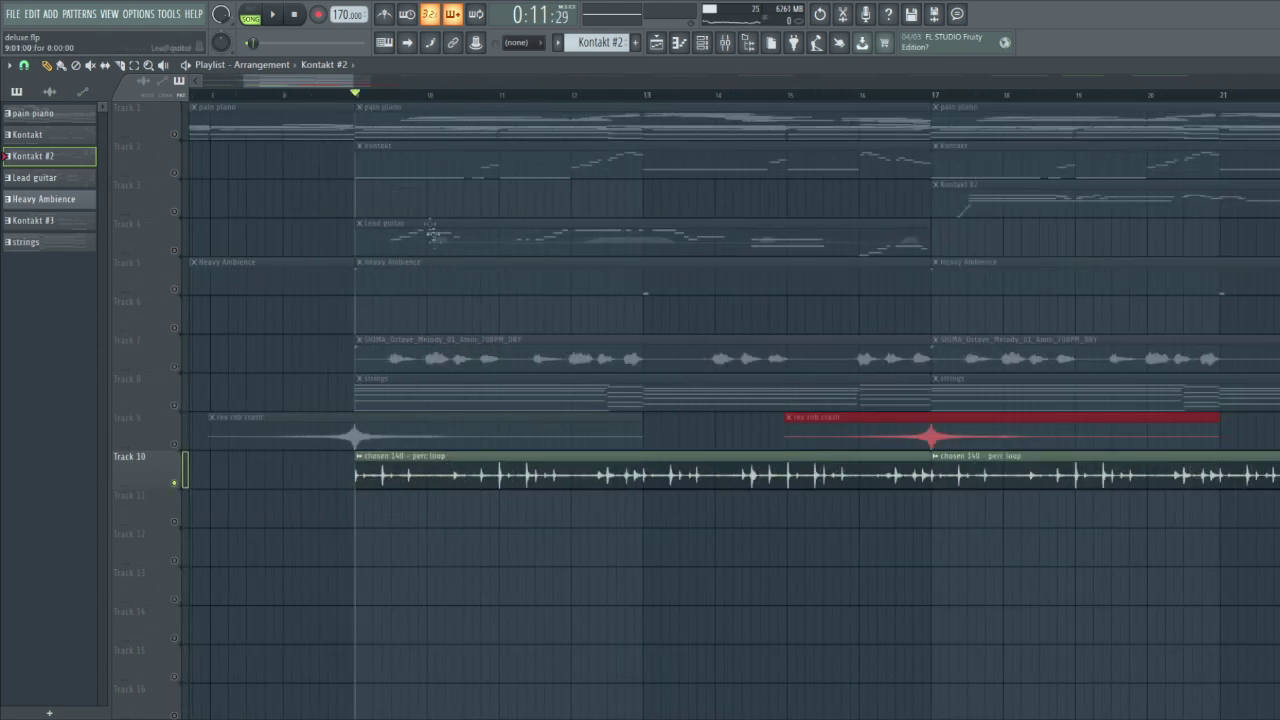
key(space)
scroll(438, 261, down, 4)
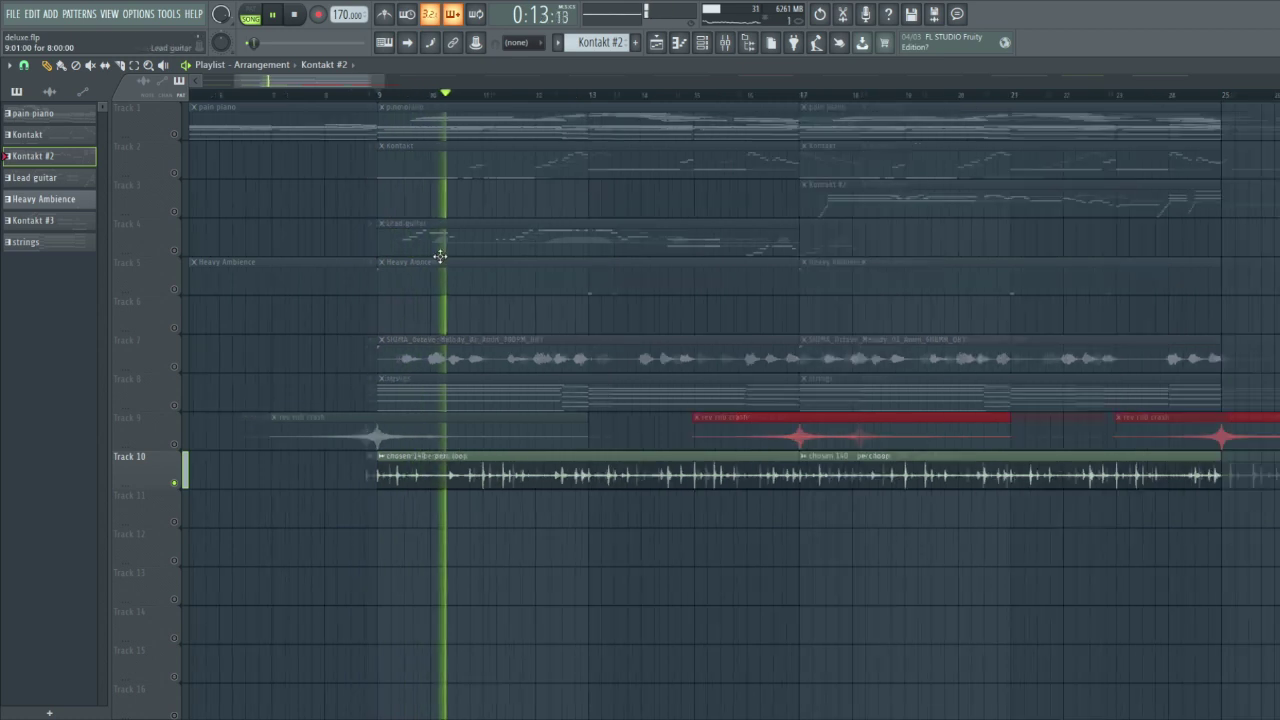
click(178, 290)
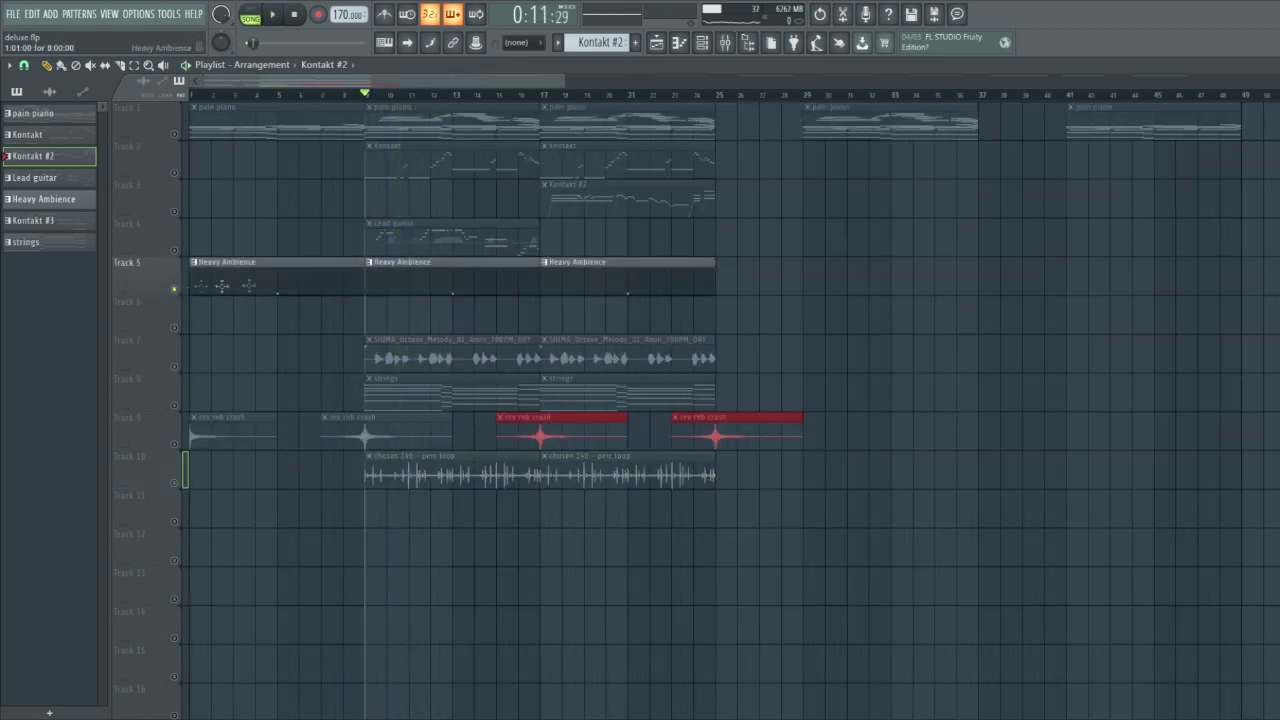
scroll(397, 277, up, 2)
mouse_move(397, 277)
mouse_down()
mouse_move(404, 299)
mouse_move(397, 283)
mouse_up()
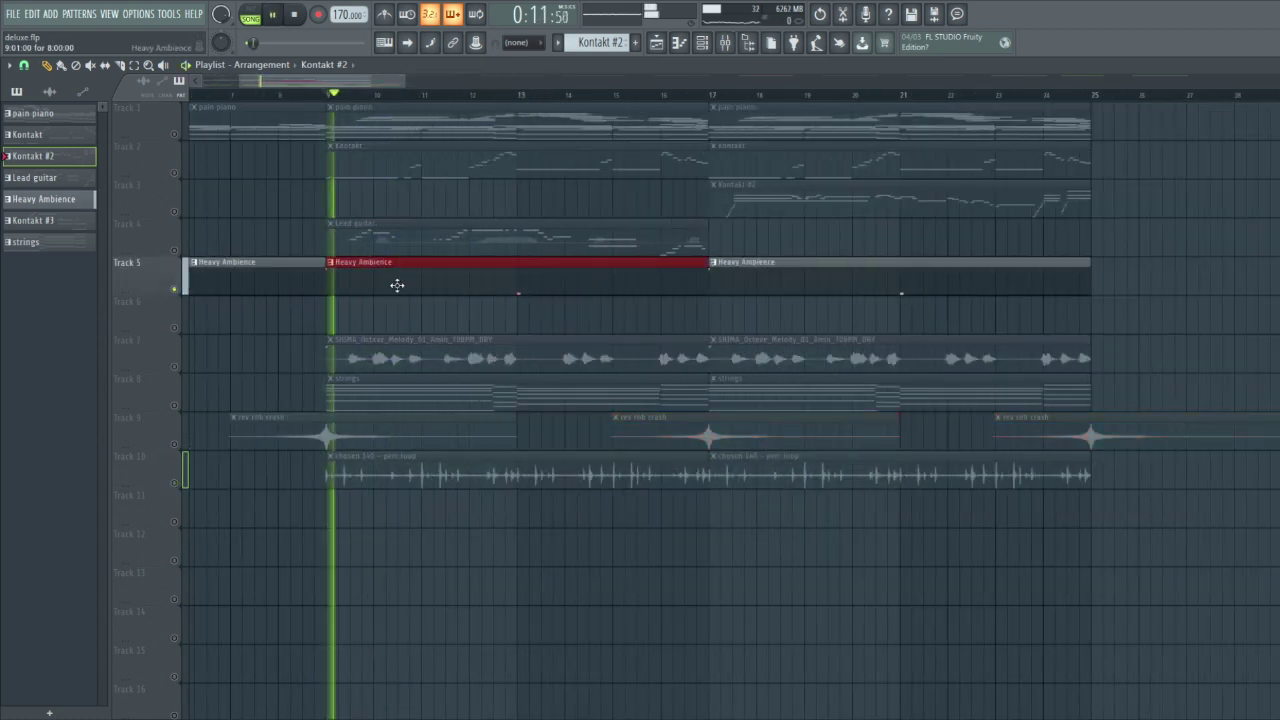
scroll(509, 120, up, 2)
click(478, 96)
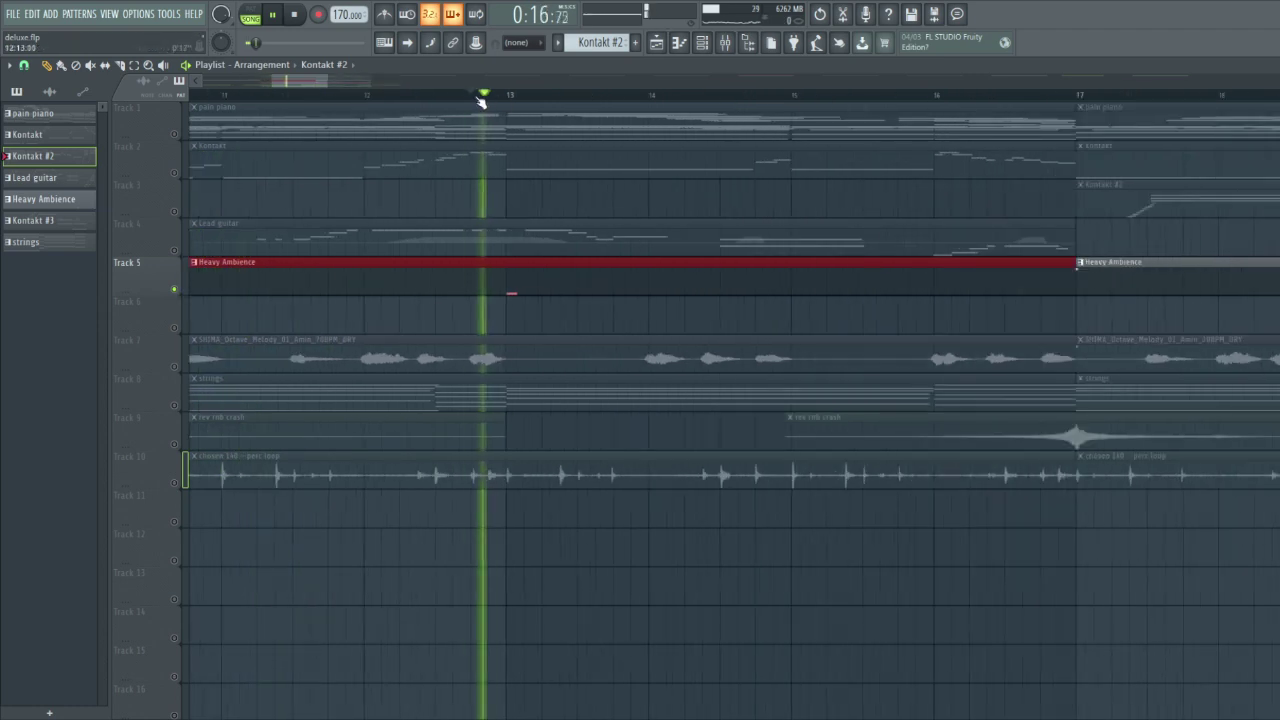
scroll(484, 193, down, 3)
key(space)
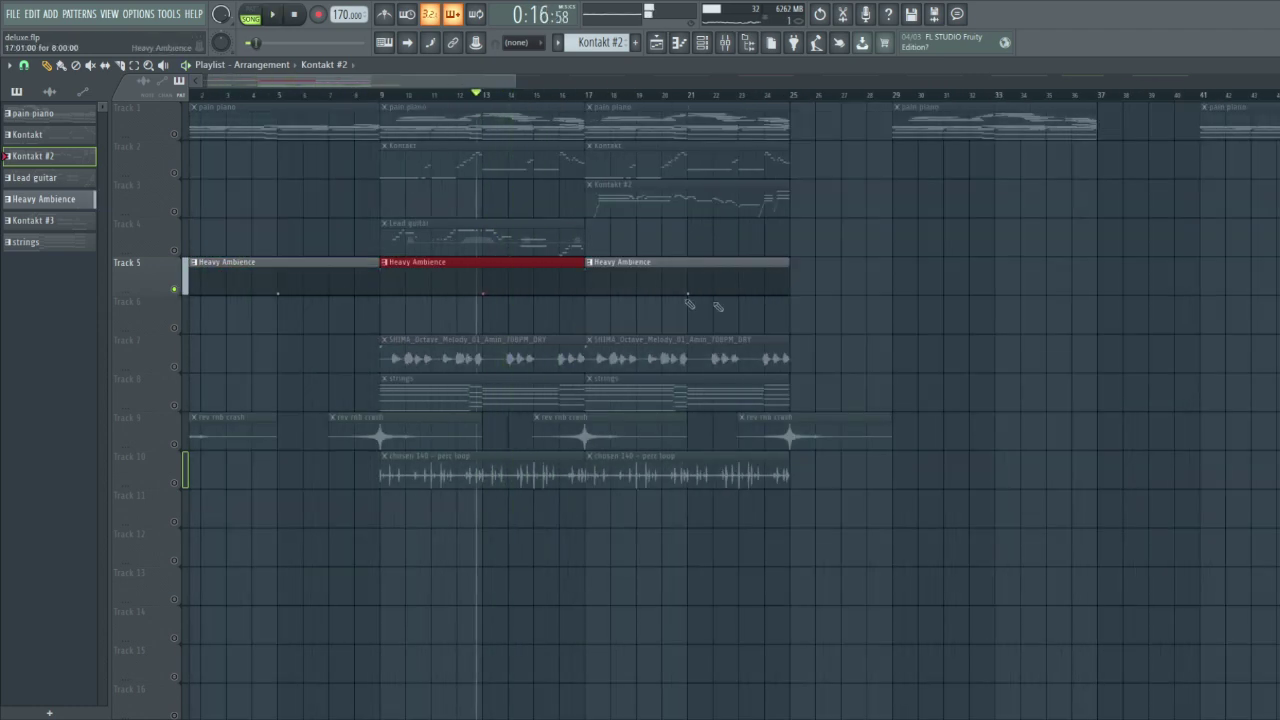
drag(762, 320, 287, 291)
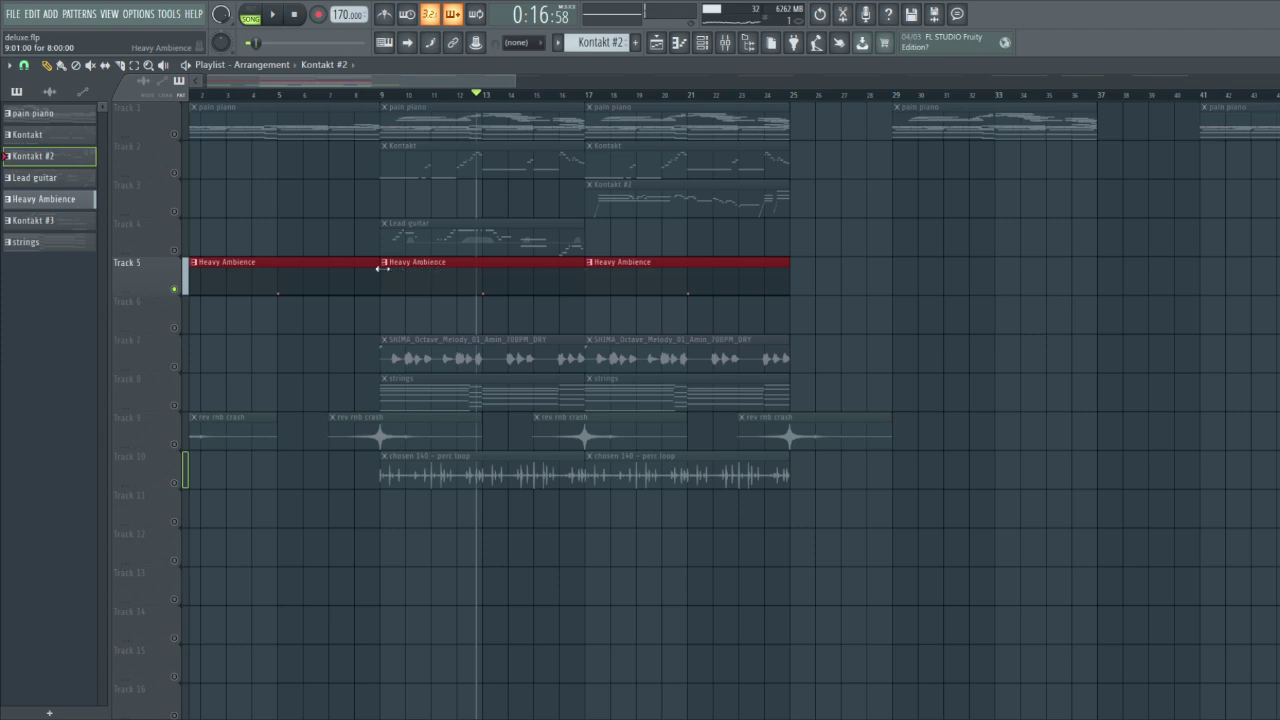
scroll(382, 268, down, 4)
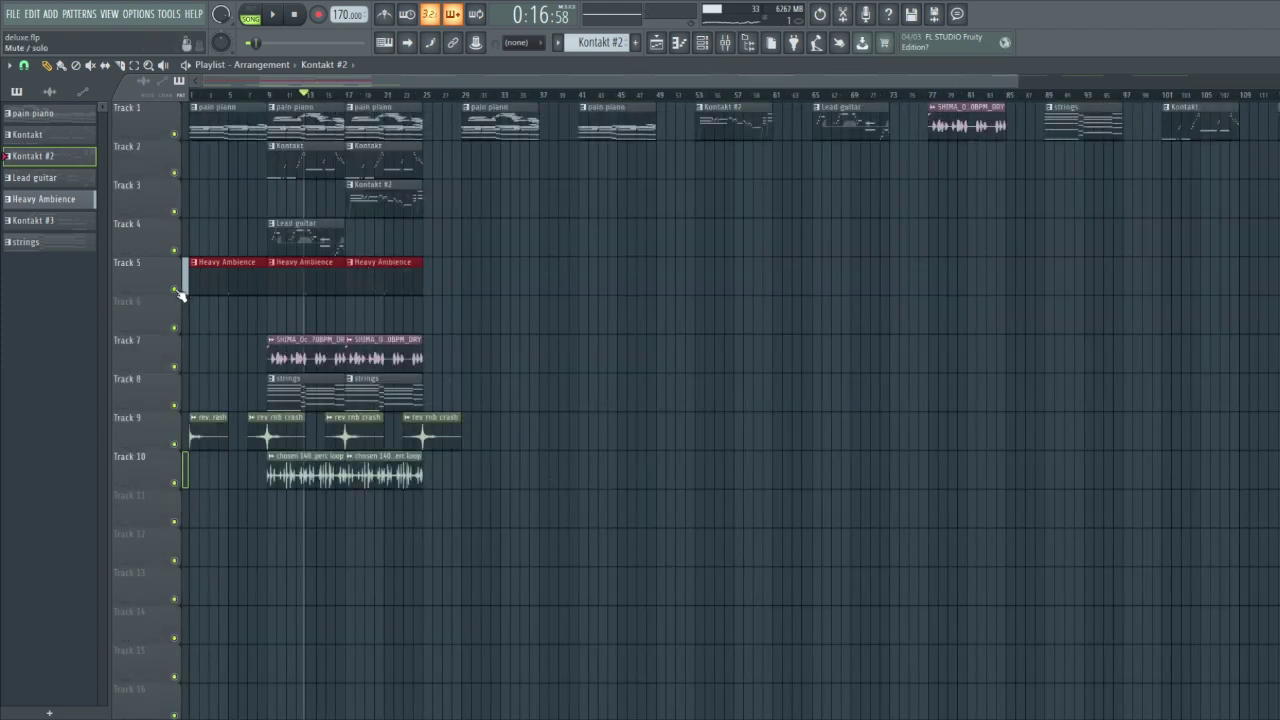